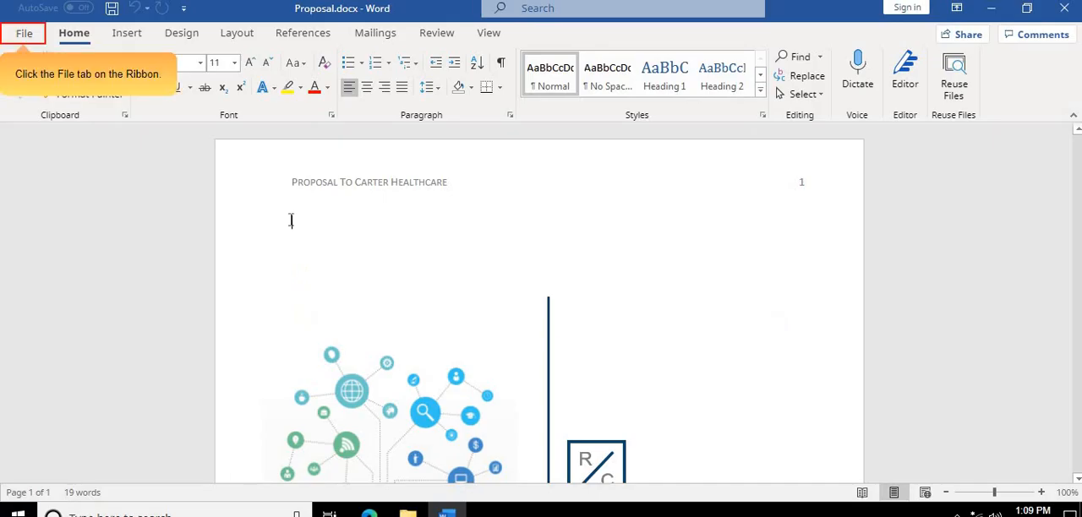
- Create a new blank document while Proposal.docx is open
left_click(24, 34)
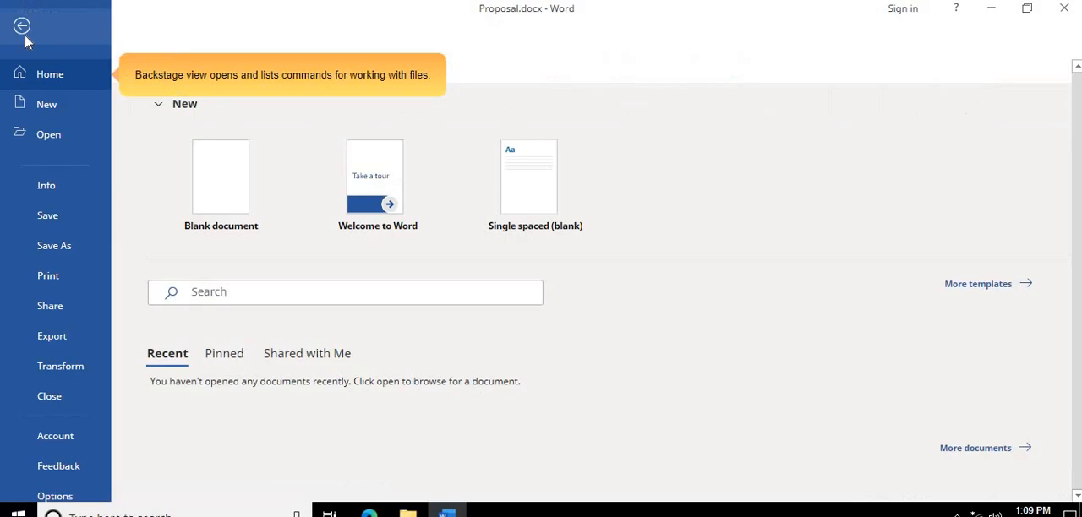
left_click(43, 89)
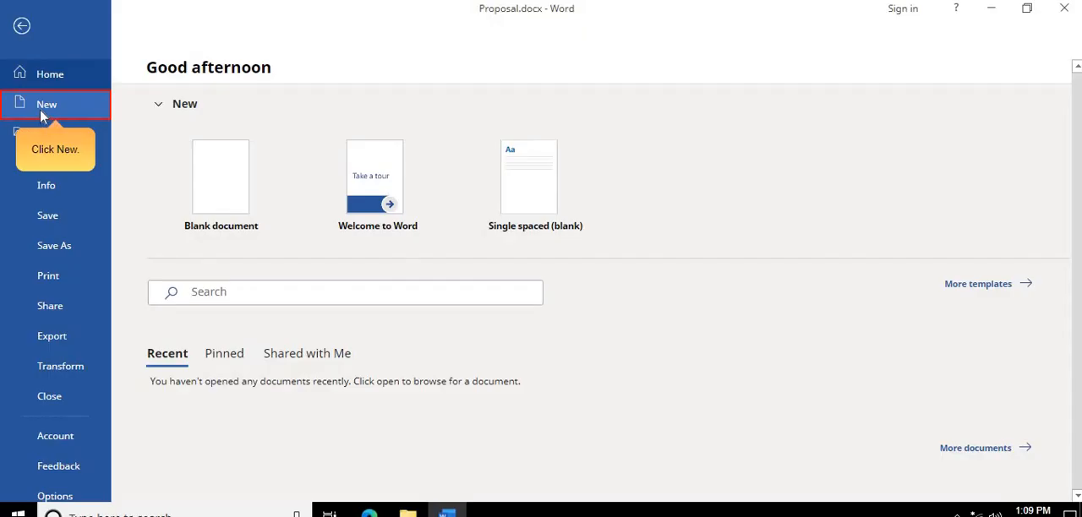
left_click(46, 161)
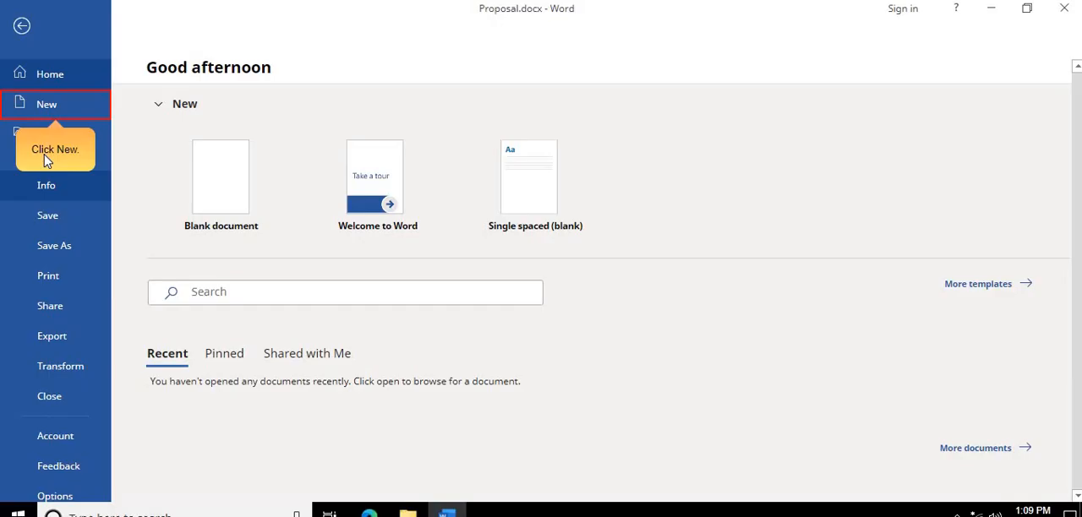
left_click(42, 105)
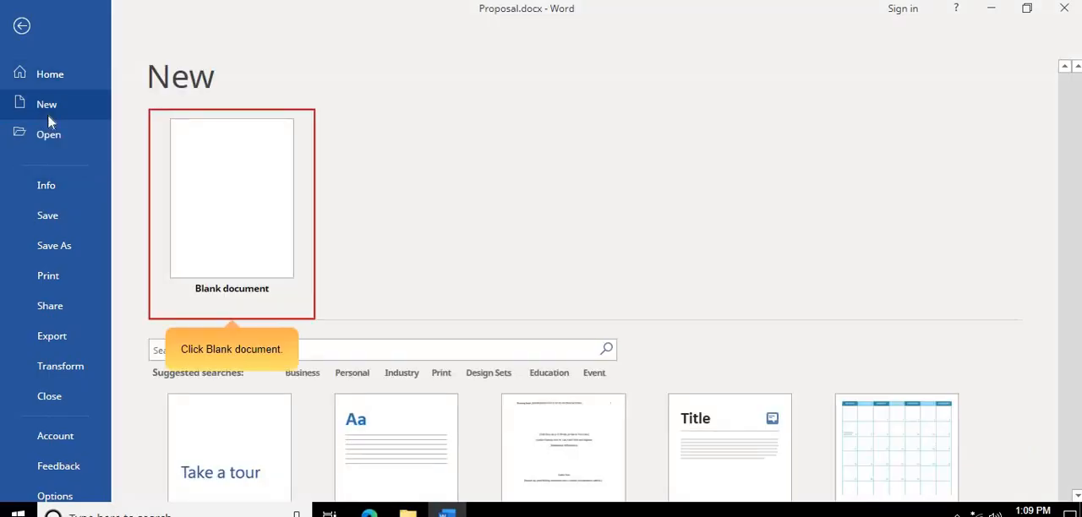
left_click(244, 261)
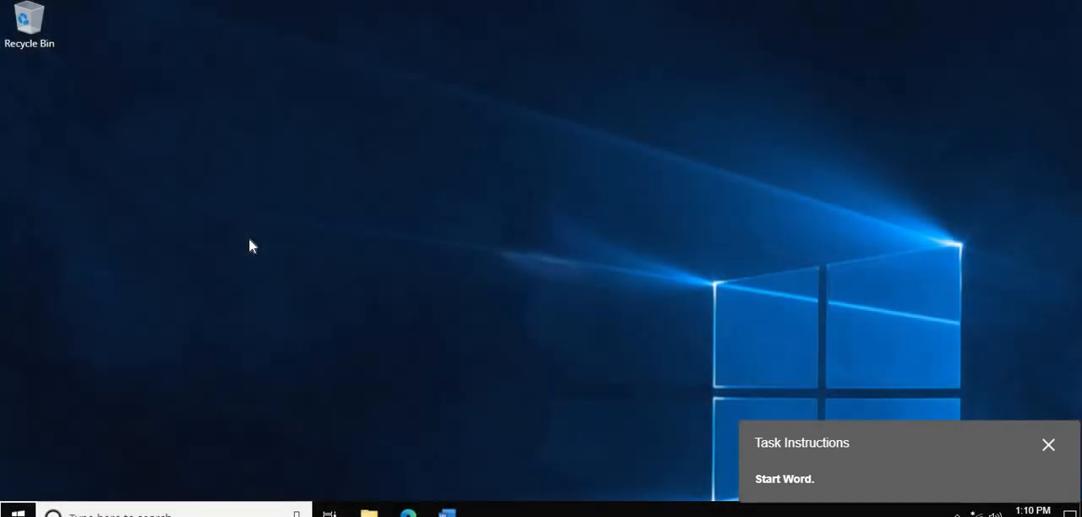
- Start Word from the desktop and open a blank document
left_click_drag(918, 469, 576, 248)
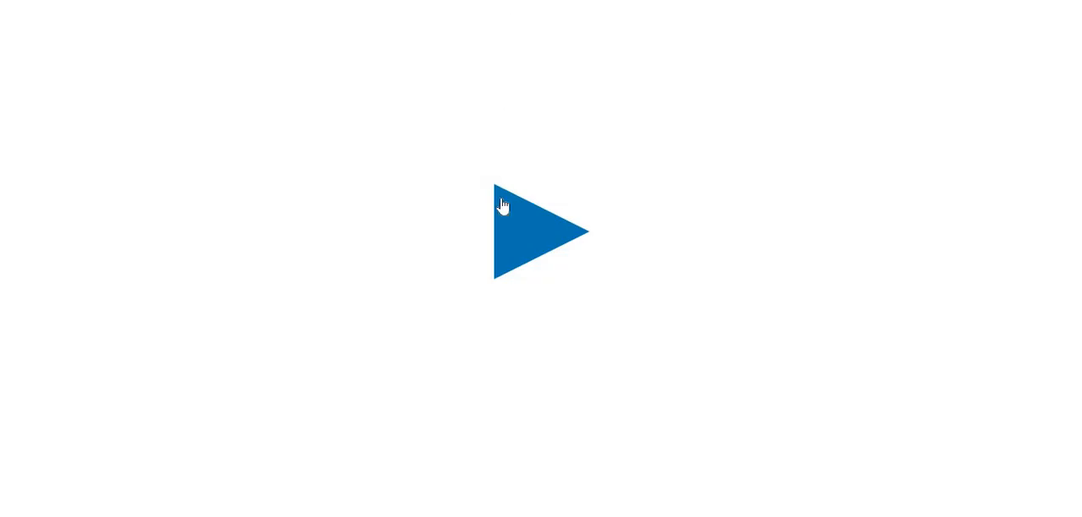
left_click(518, 232)
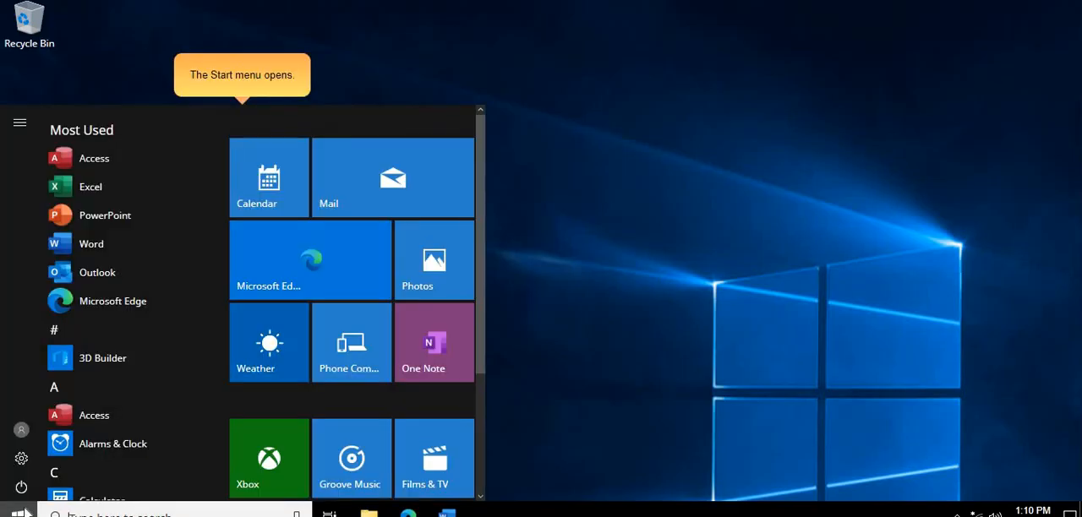
left_click(98, 248)
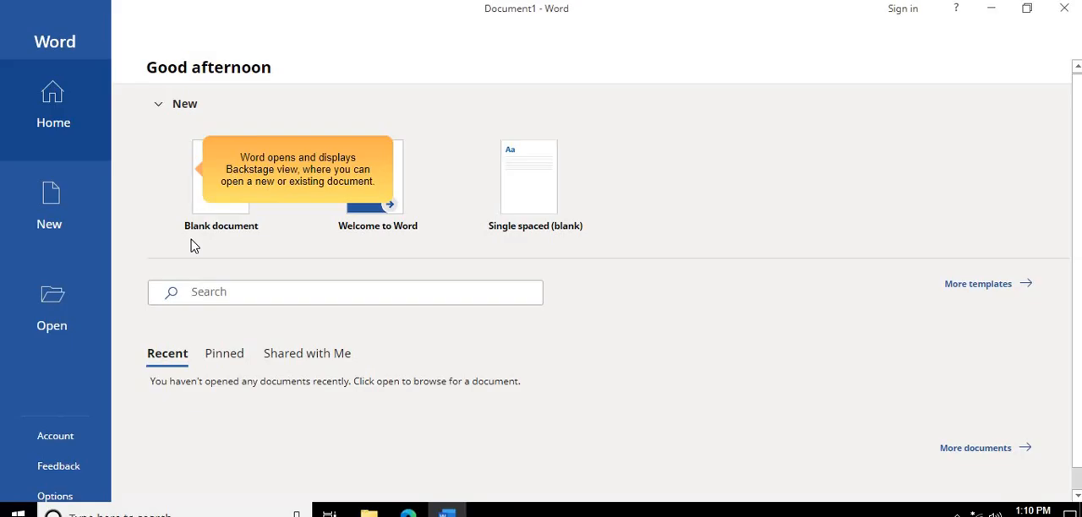
left_click(218, 218)
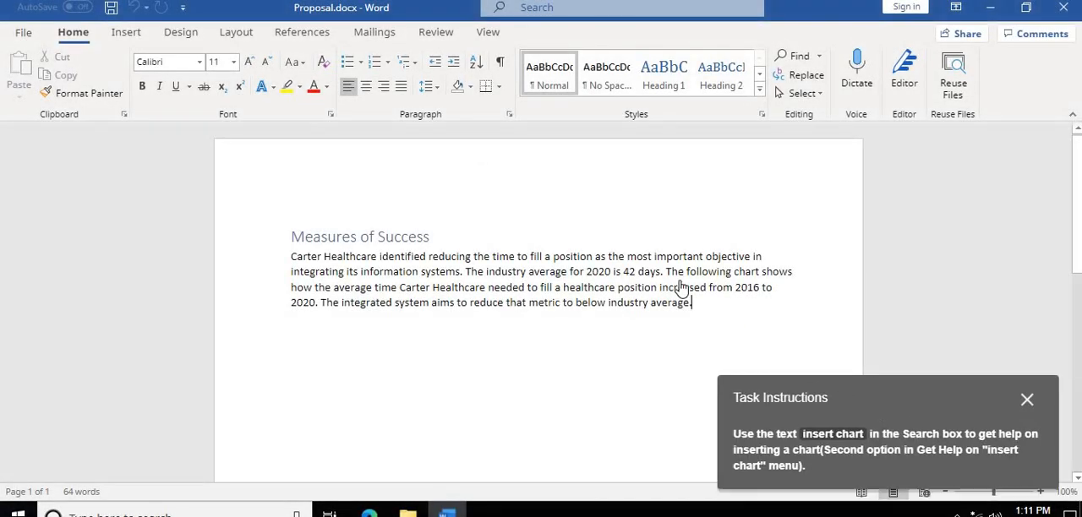
- Search Word for "insert chart" and open the help topic "Add a chart to your document in Word"
left_click_drag(879, 389, 606, 215)
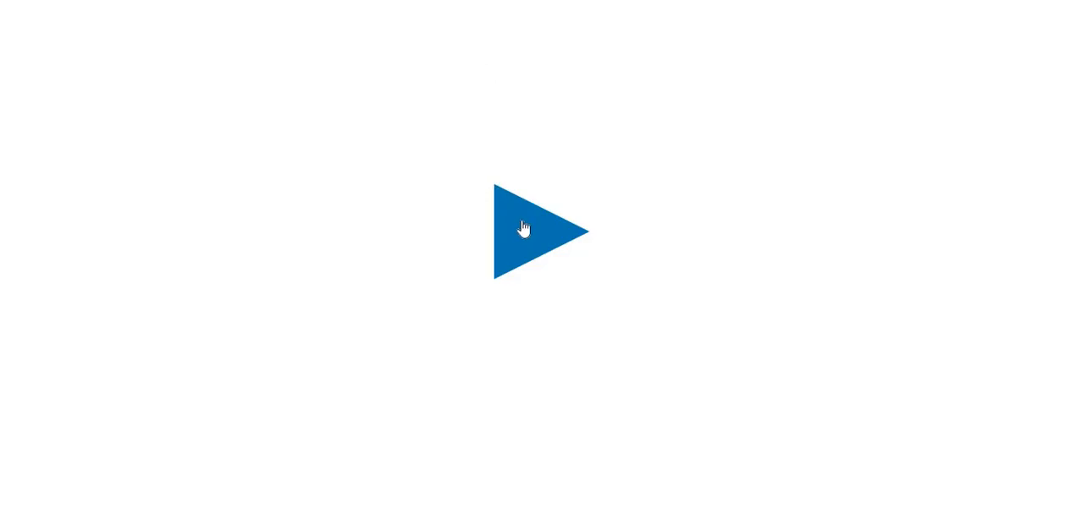
left_click(522, 230)
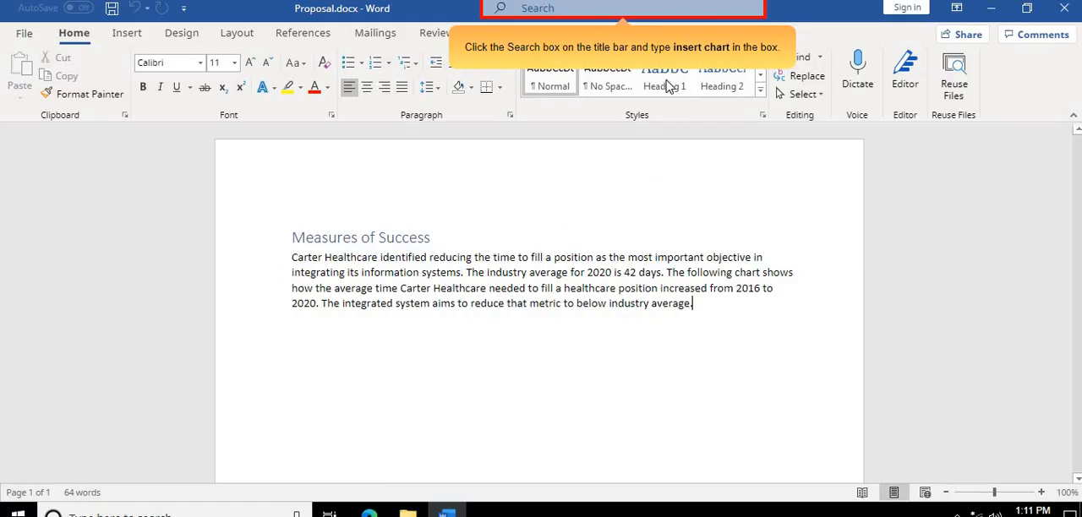
left_click(596, 7)
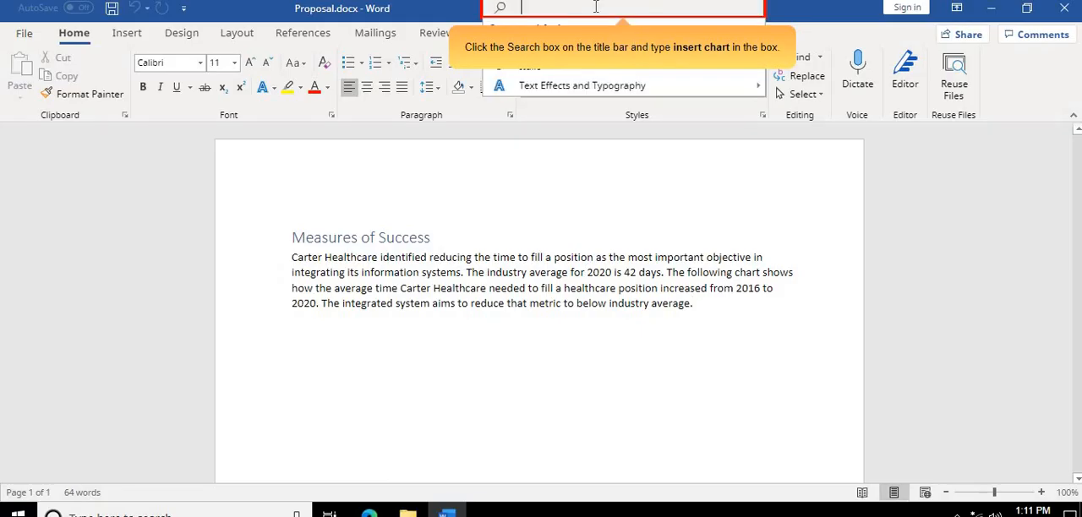
type("inse")
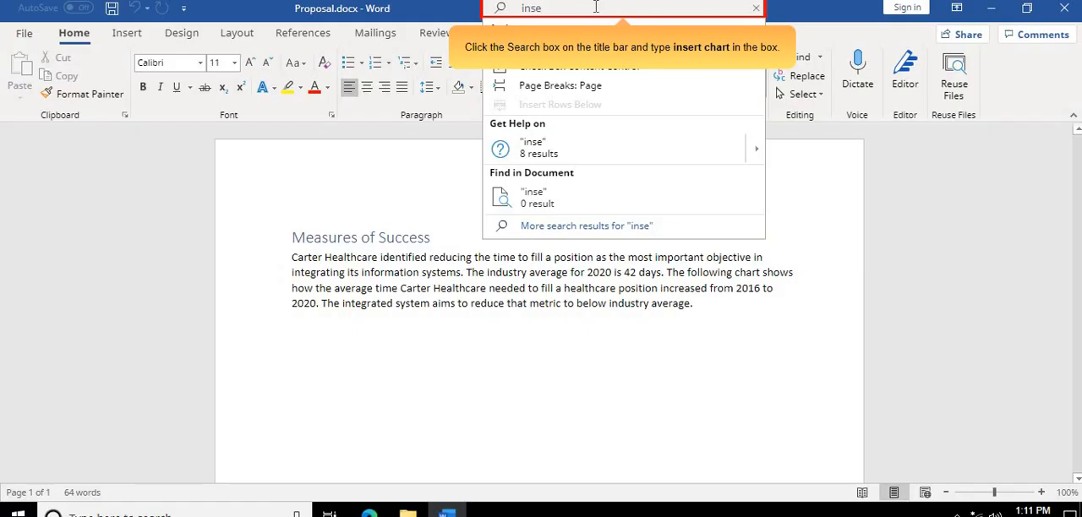
type("rt char")
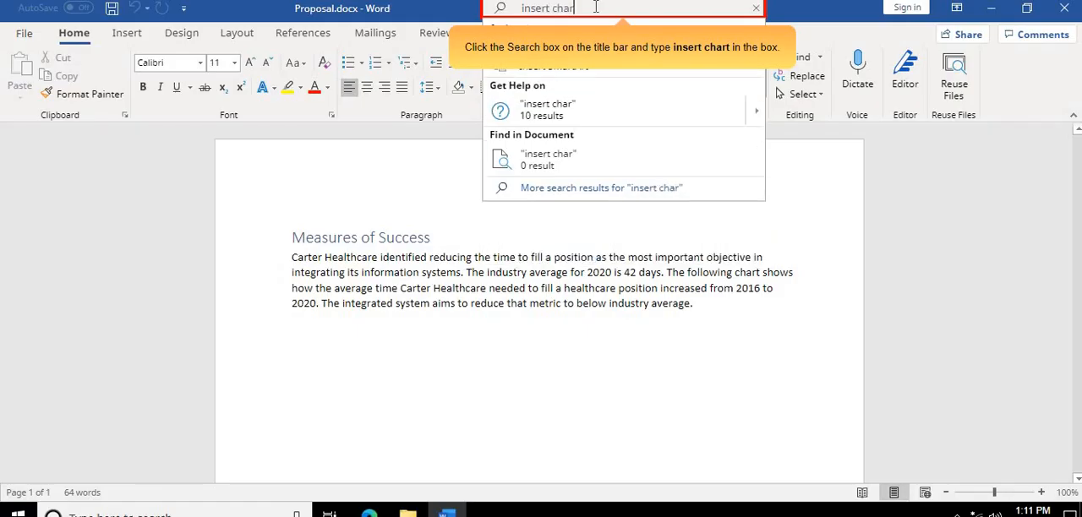
type("t")
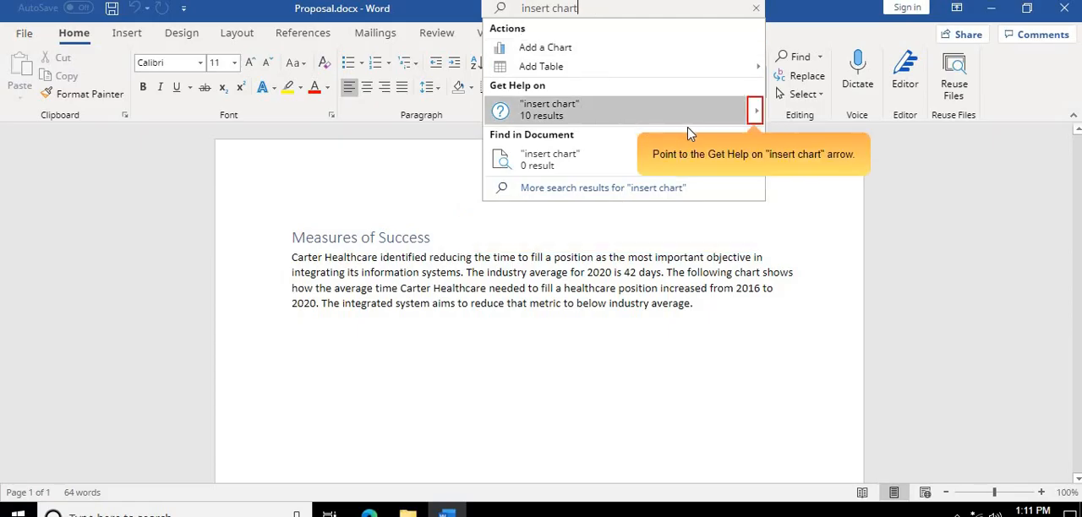
mouse_move(757, 116)
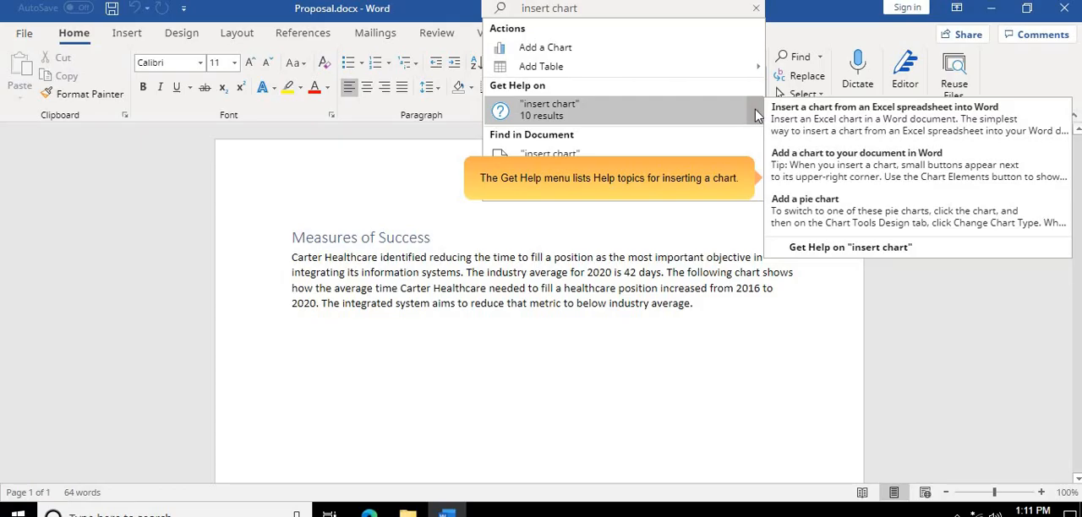
left_click(833, 167)
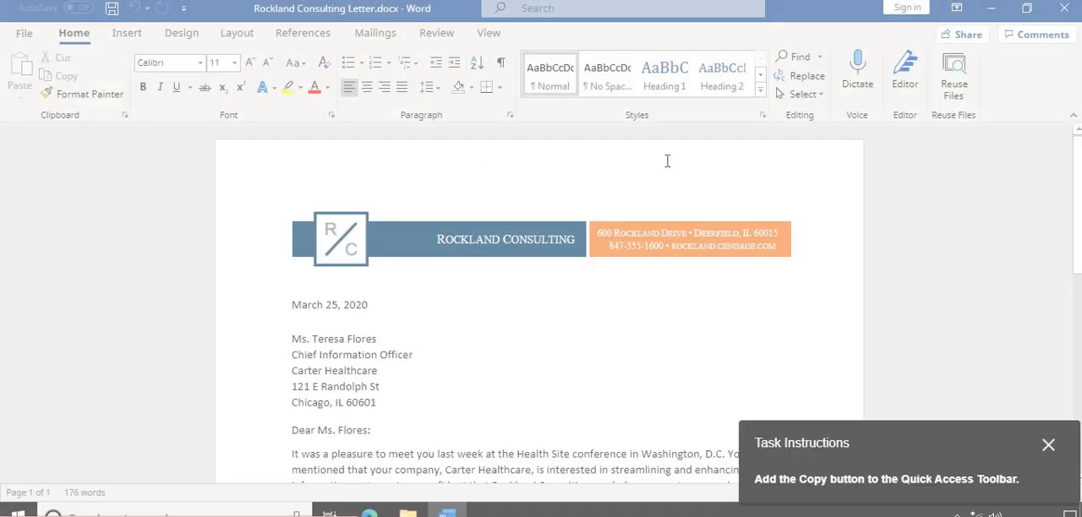
- Add the Copy command to the Quick Access Toolbar for all documents
left_click_drag(961, 430, 686, 193)
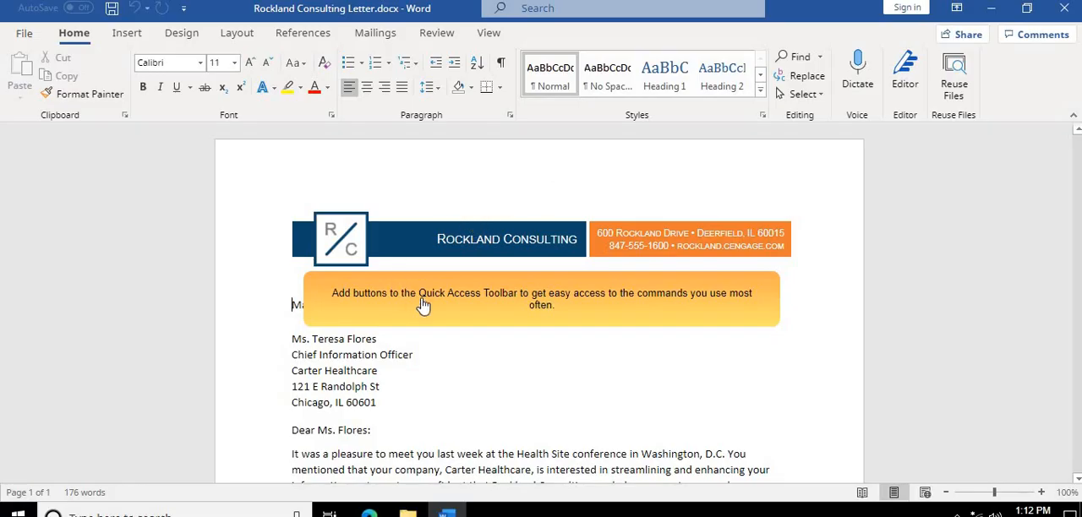
left_click(471, 316)
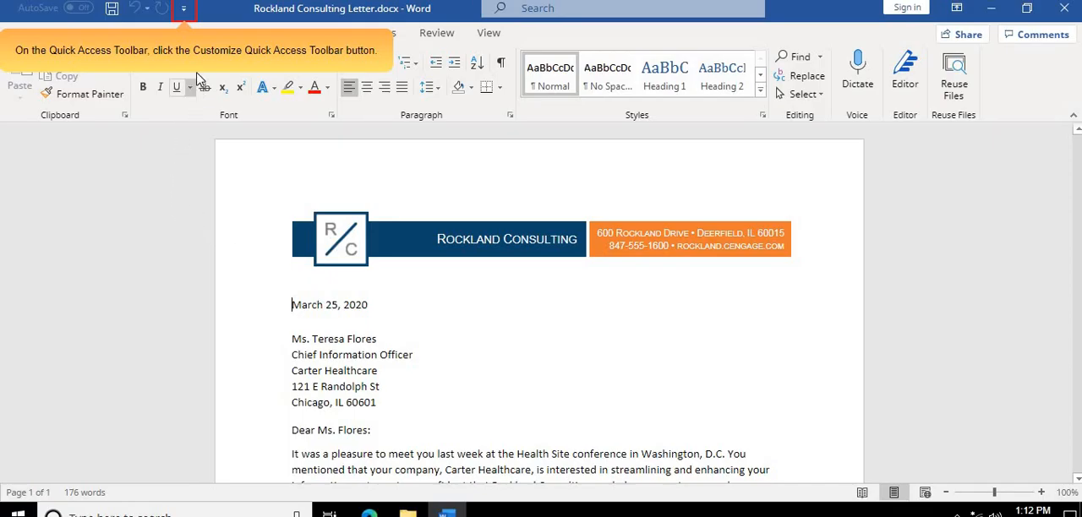
left_click(184, 10)
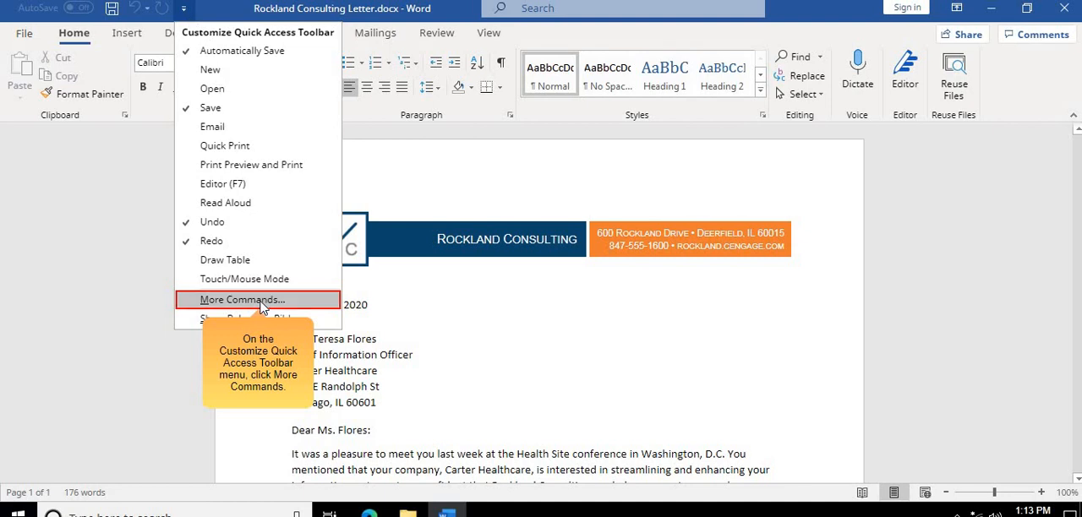
left_click(243, 300)
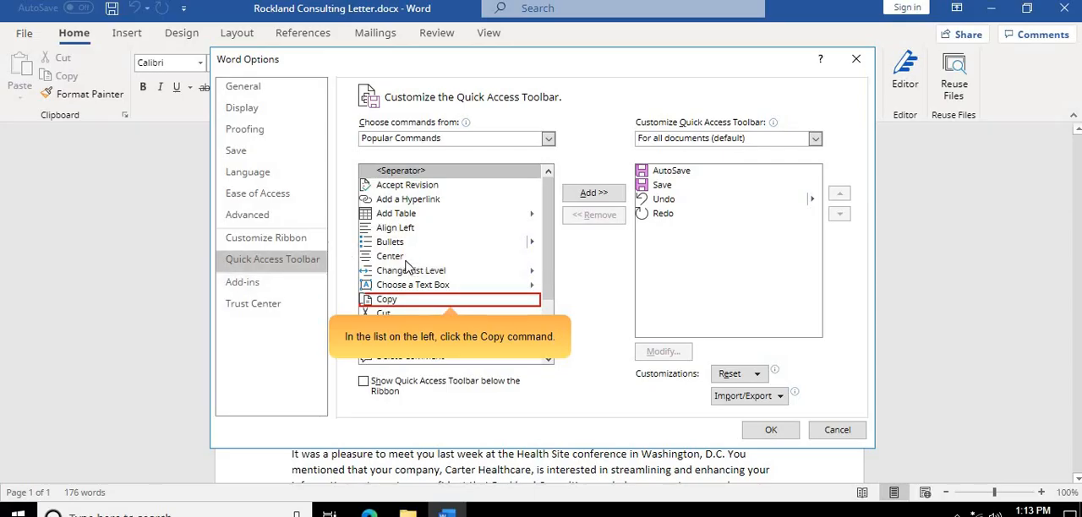
left_click(408, 301)
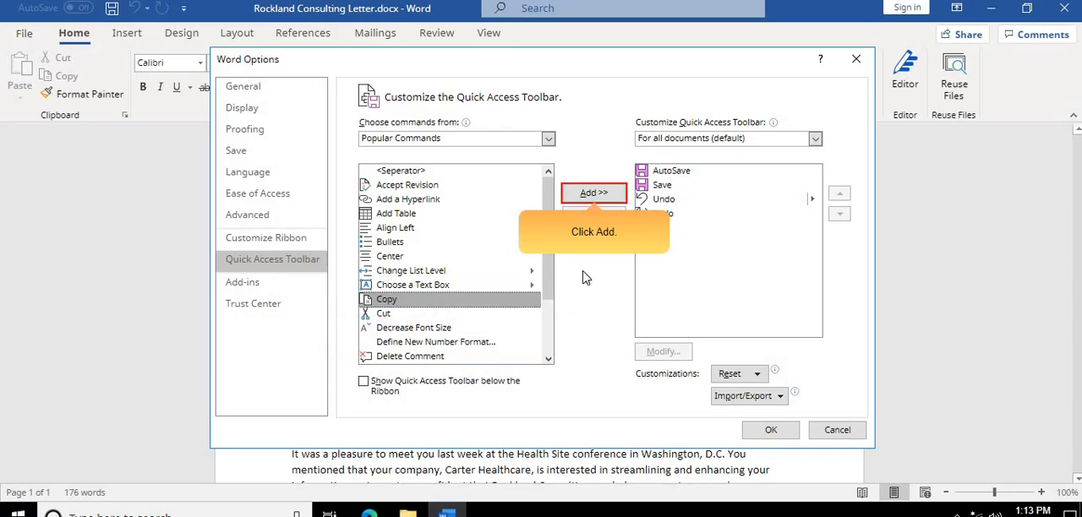
left_click(590, 194)
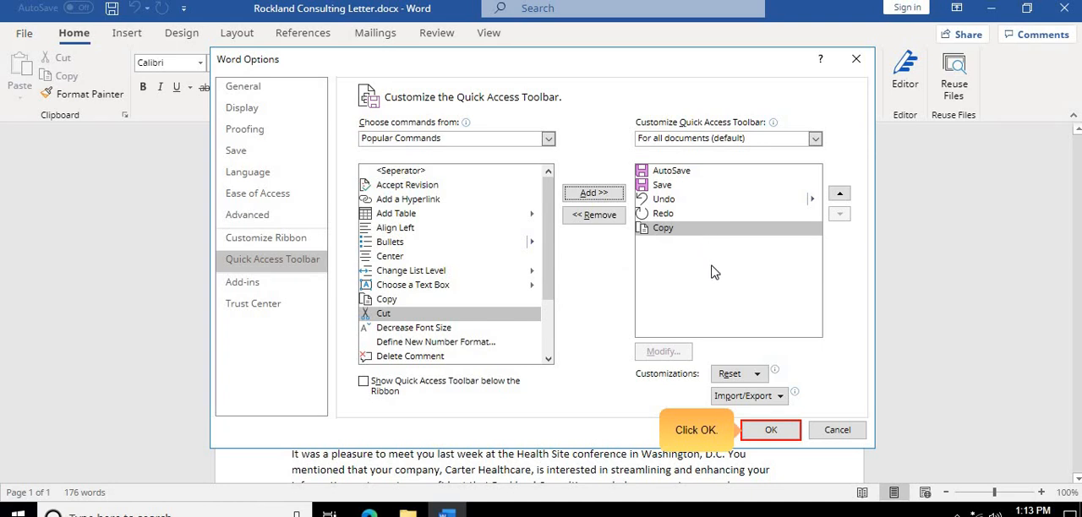
left_click(777, 432)
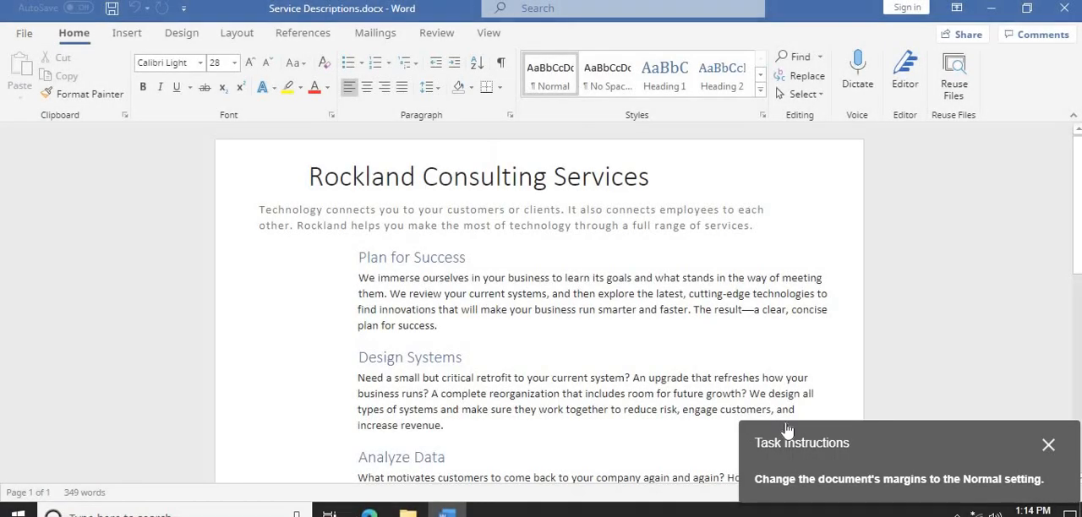
- Set the margins of Service Descriptions.docx to the Normal preset, 1" on all sides
left_click_drag(797, 427, 512, 212)
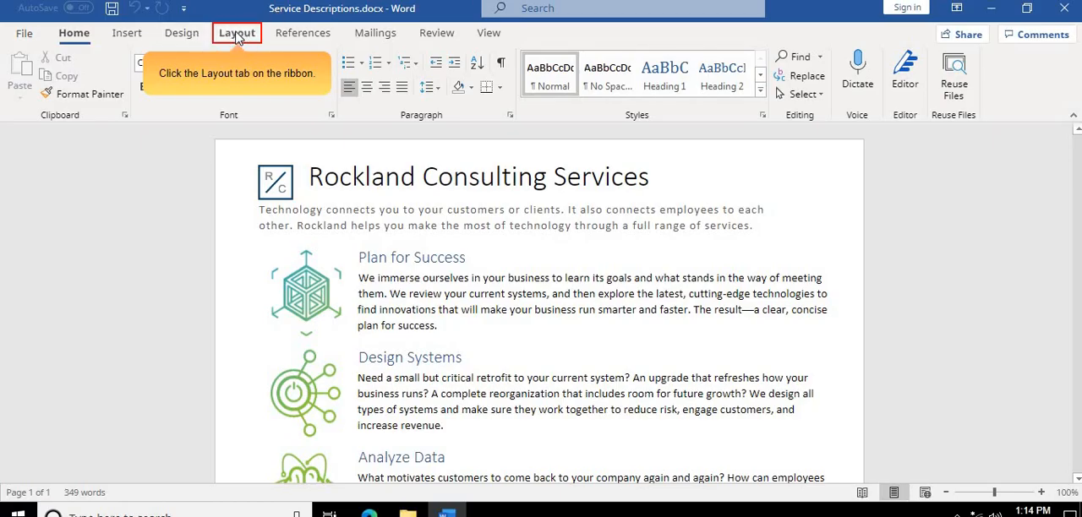
left_click(240, 36)
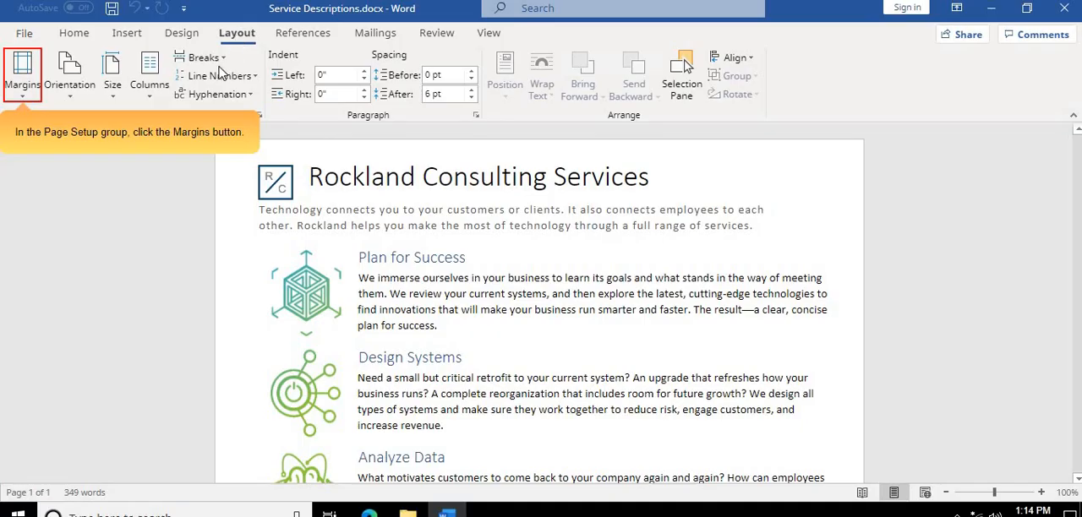
left_click(23, 73)
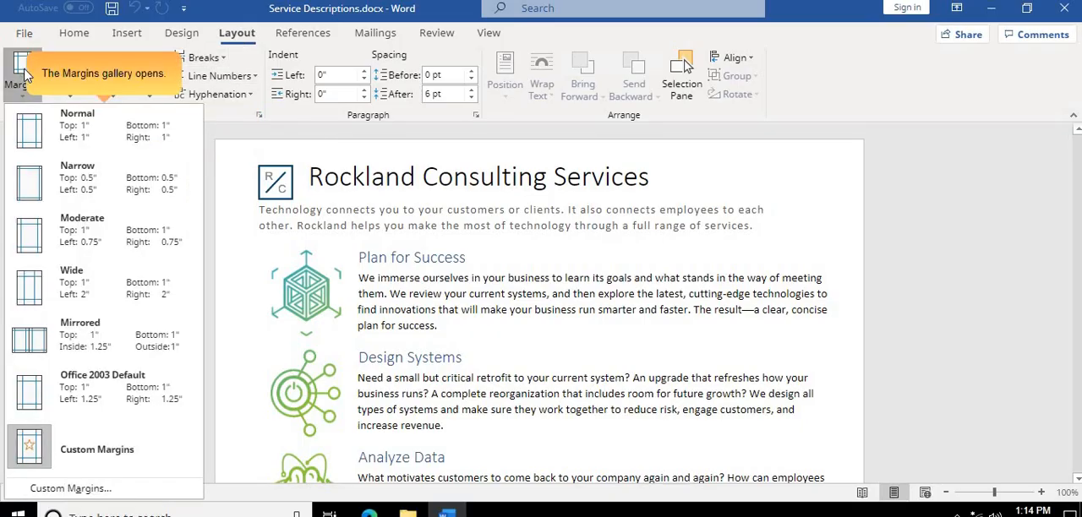
left_click(32, 138)
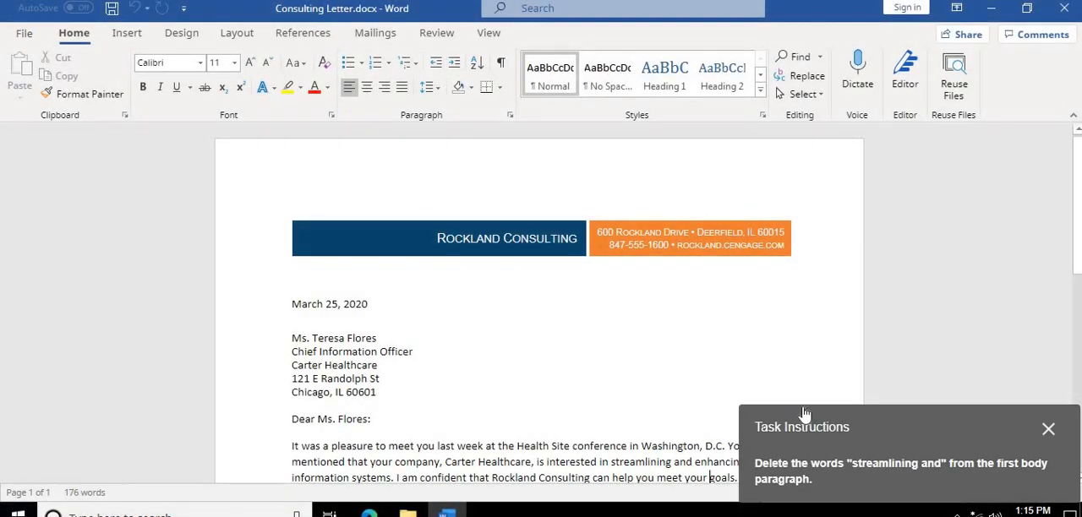
- Delete the words "streamlining and" from the first body paragraph of the consulting letter
left_click_drag(803, 416, 467, 214)
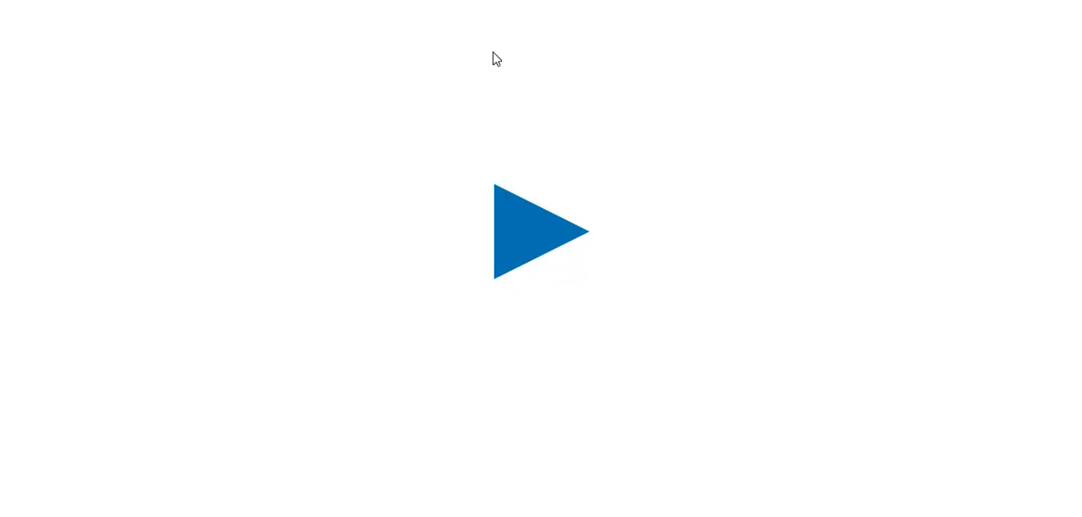
left_click(497, 242)
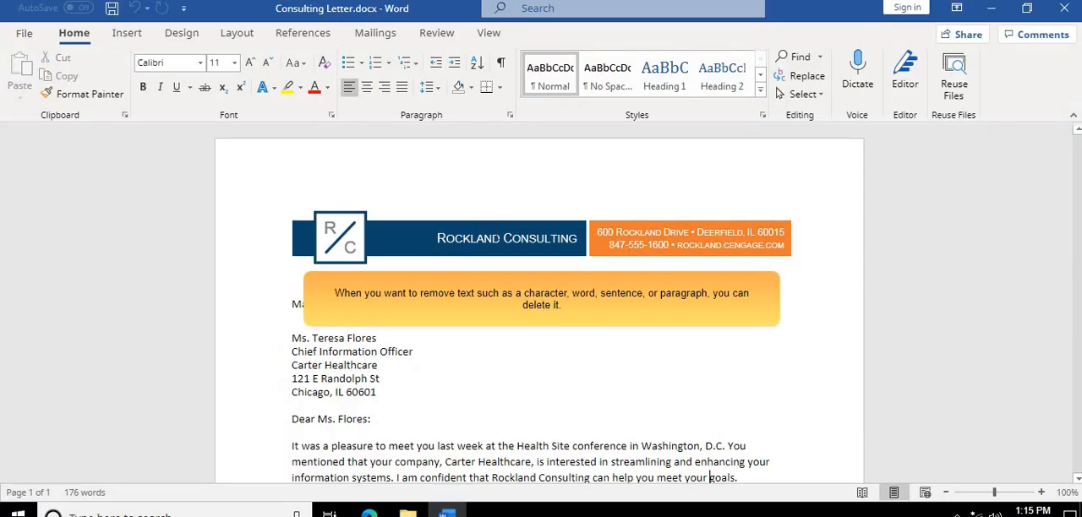
left_click(465, 310)
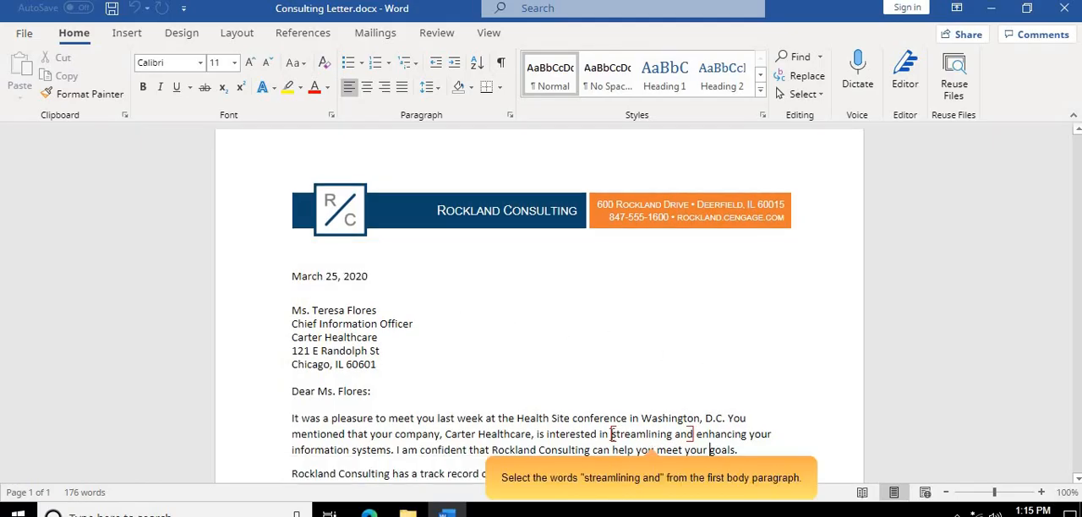
left_click_drag(611, 433, 692, 438)
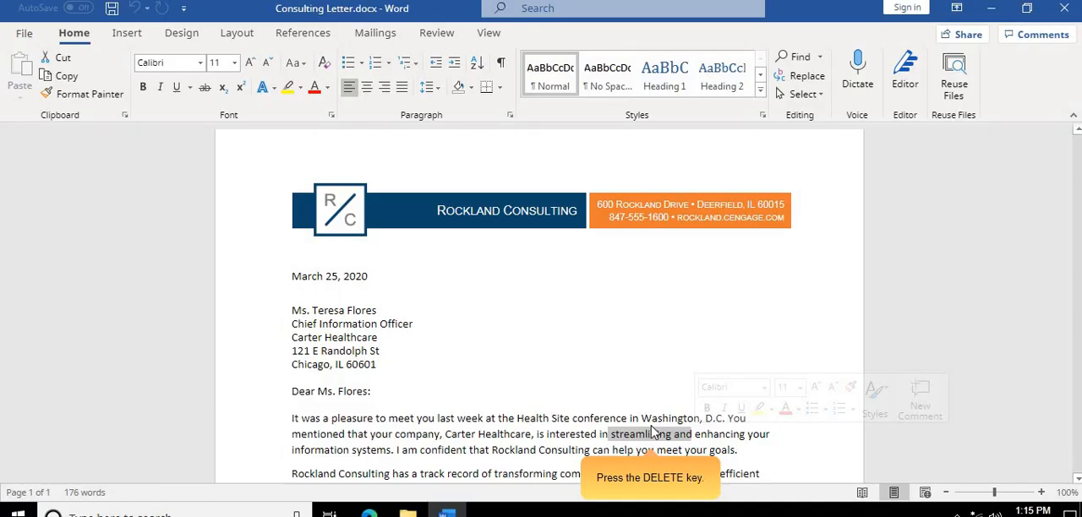
key("Delete")
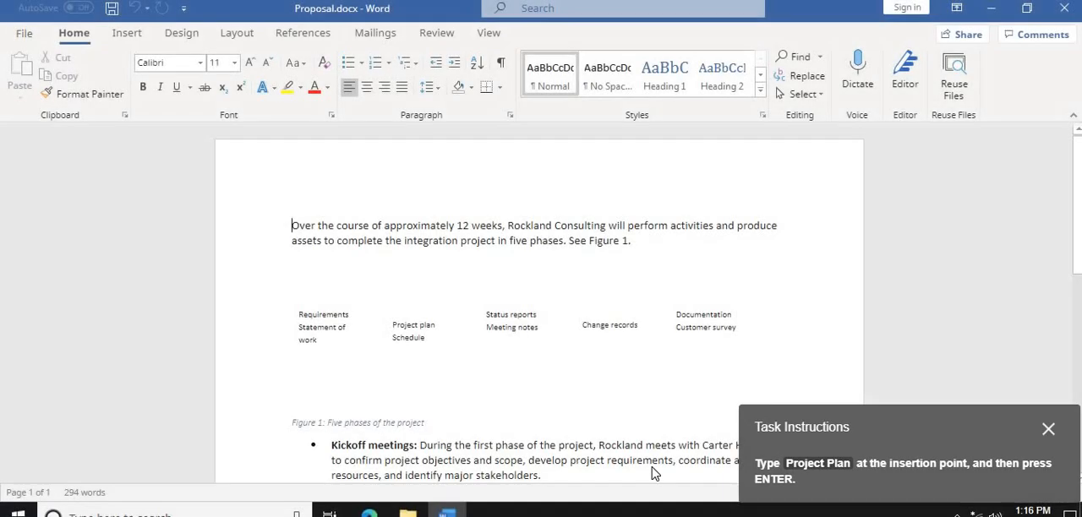
- Insert "Project Plan" on its own line above the first paragraph of Proposal.docx
left_click_drag(941, 448, 579, 245)
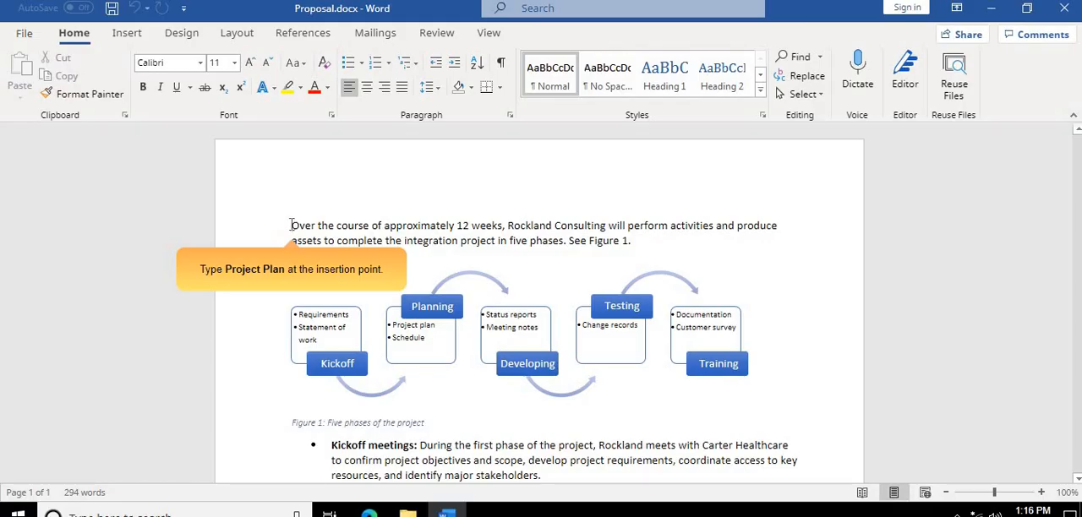
type("Proj")
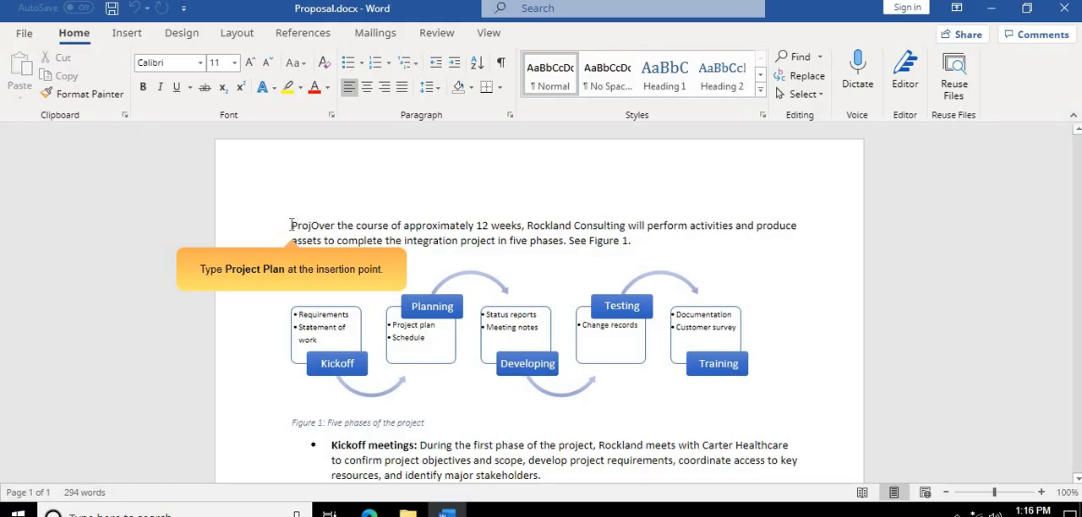
type("ect ")
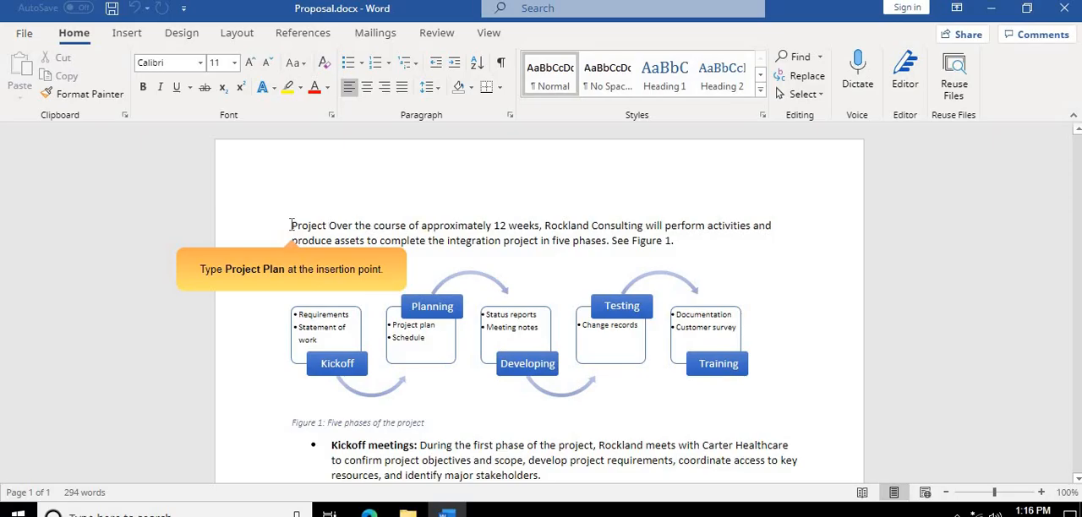
type("Plan")
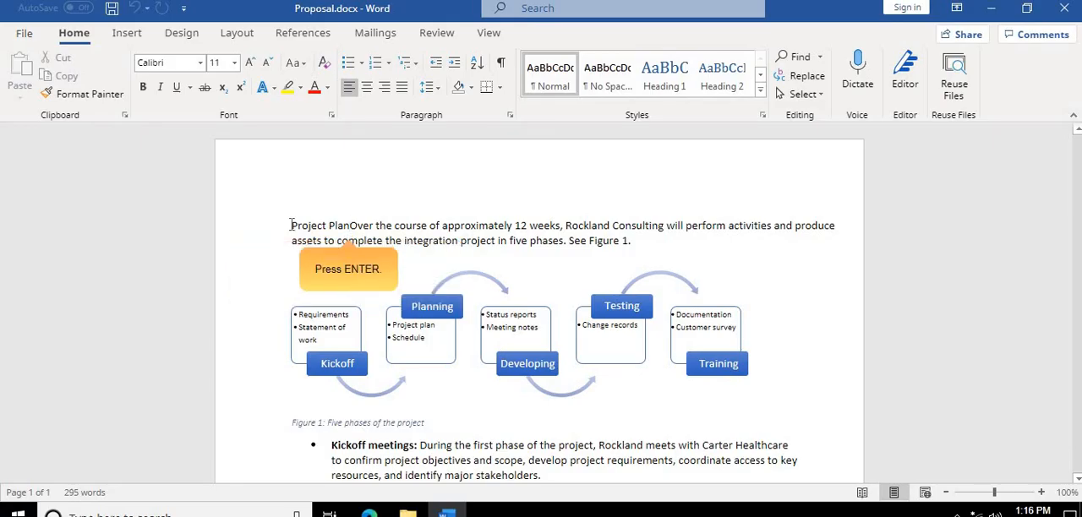
key("Return")
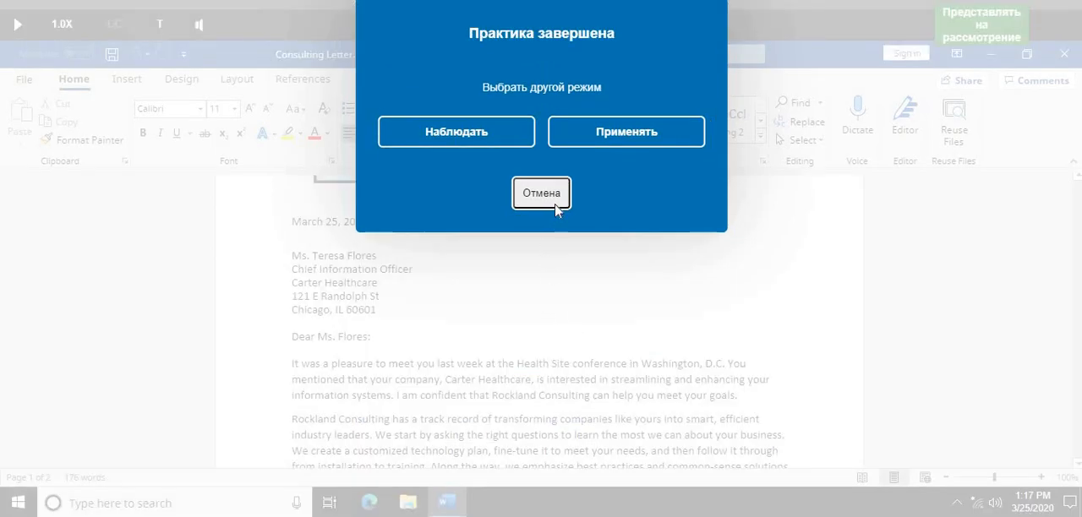
- In Practice mode, show the formatting marks in Consulting Letter.docx and hide them again
left_click(589, 142)
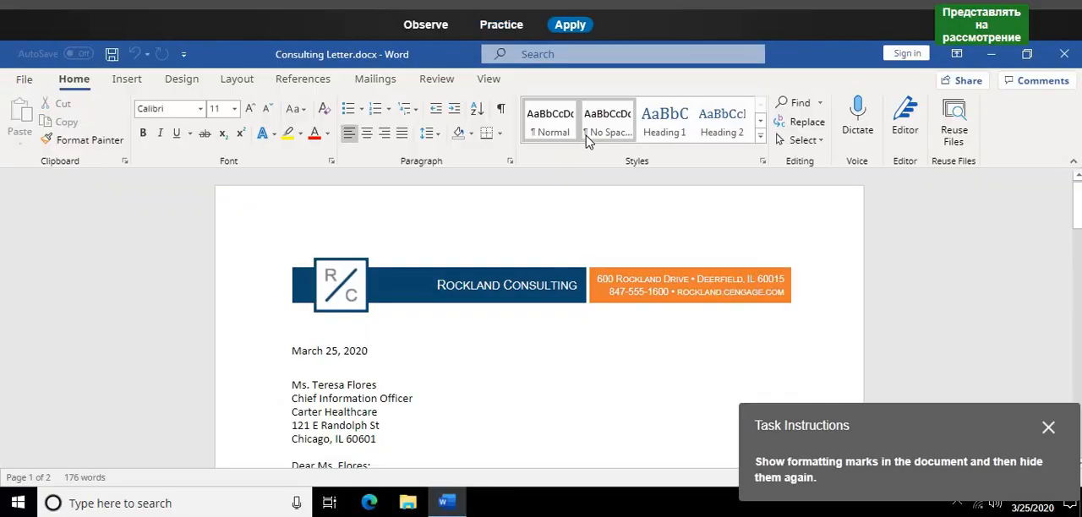
left_click(488, 26)
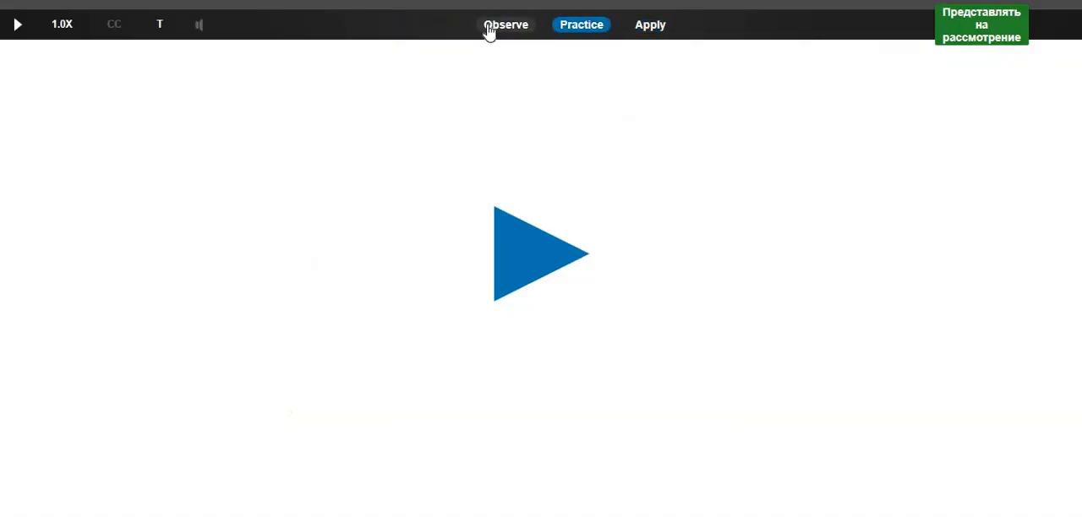
left_click(529, 243)
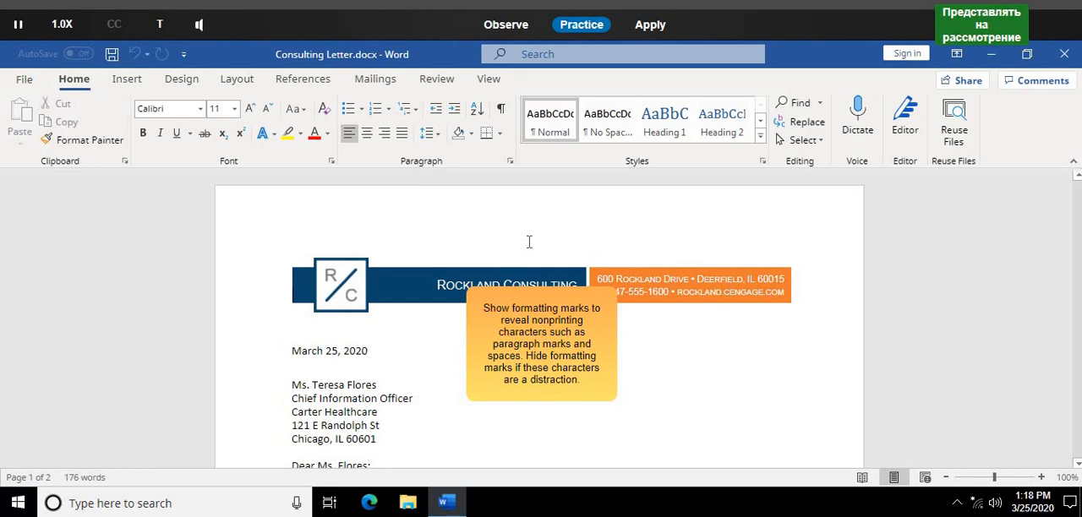
left_click(501, 111)
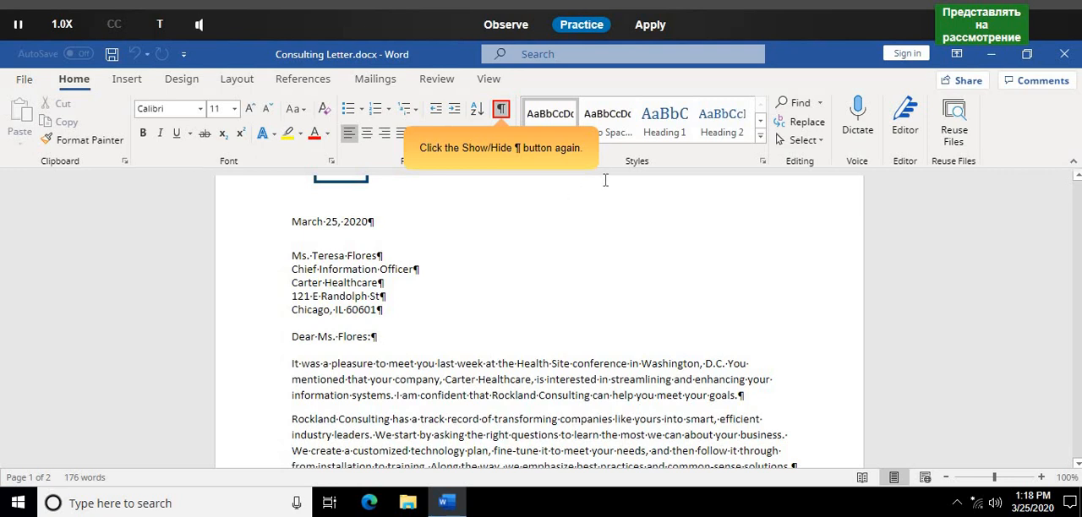
left_click(501, 110)
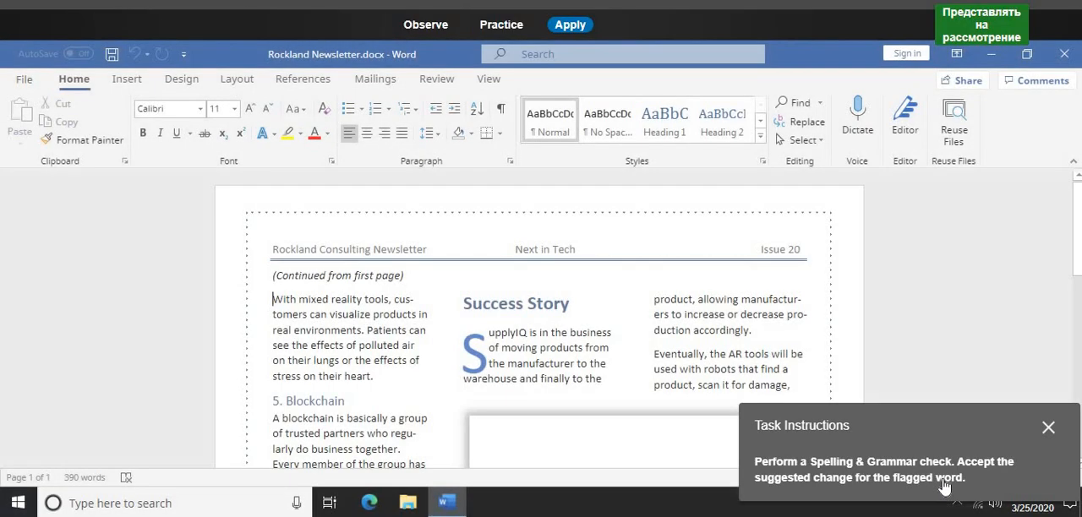
- In Practice mode, run a spelling and grammar check on Rockland Newsletter.docx and accept "secure" for the flagged word "secur"
left_click_drag(917, 440, 647, 234)
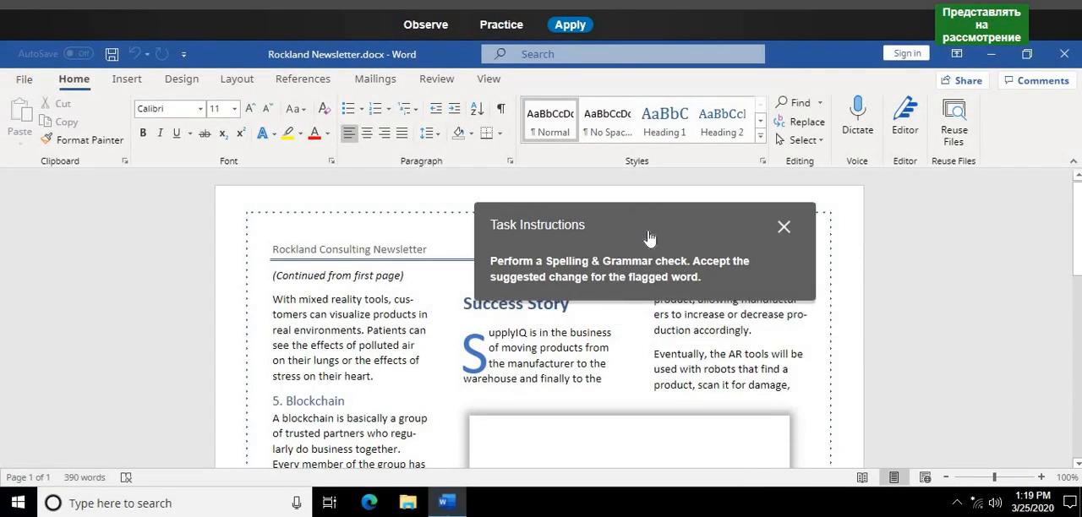
left_click(517, 27)
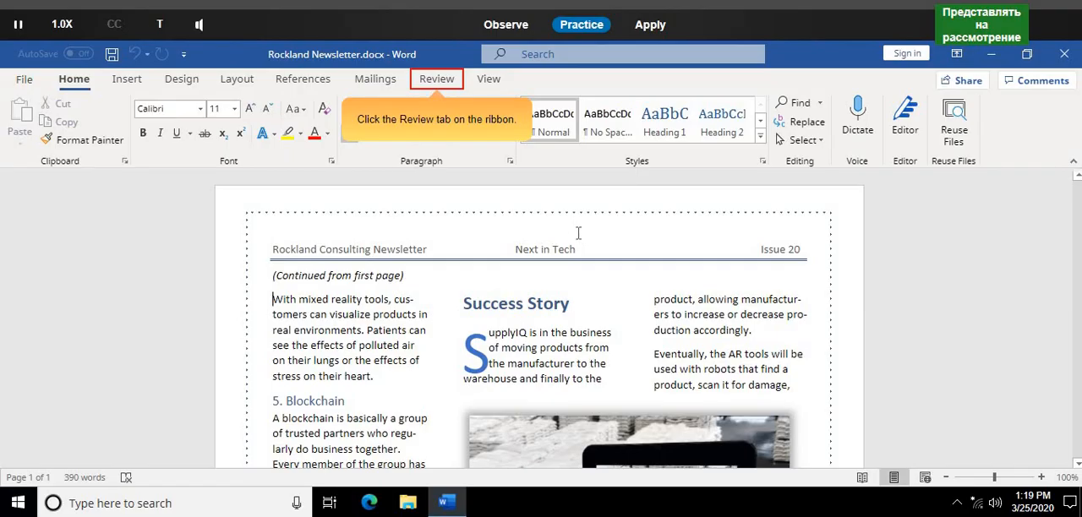
left_click(447, 83)
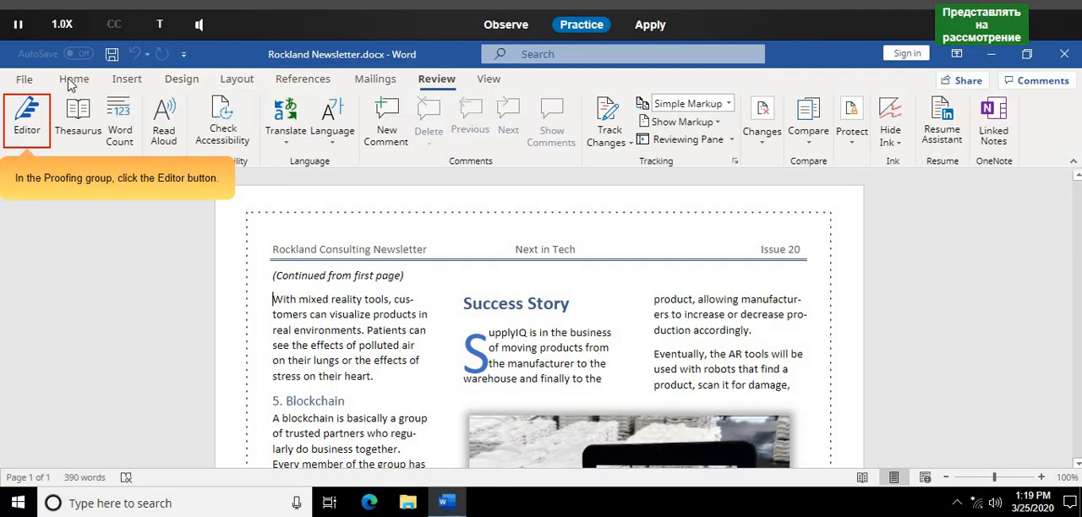
left_click(40, 127)
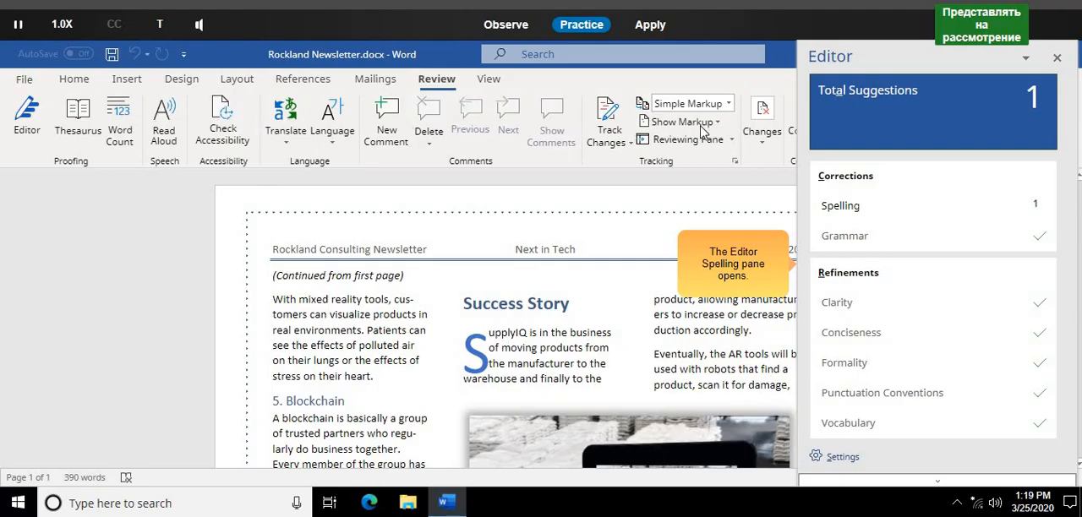
left_click(950, 128)
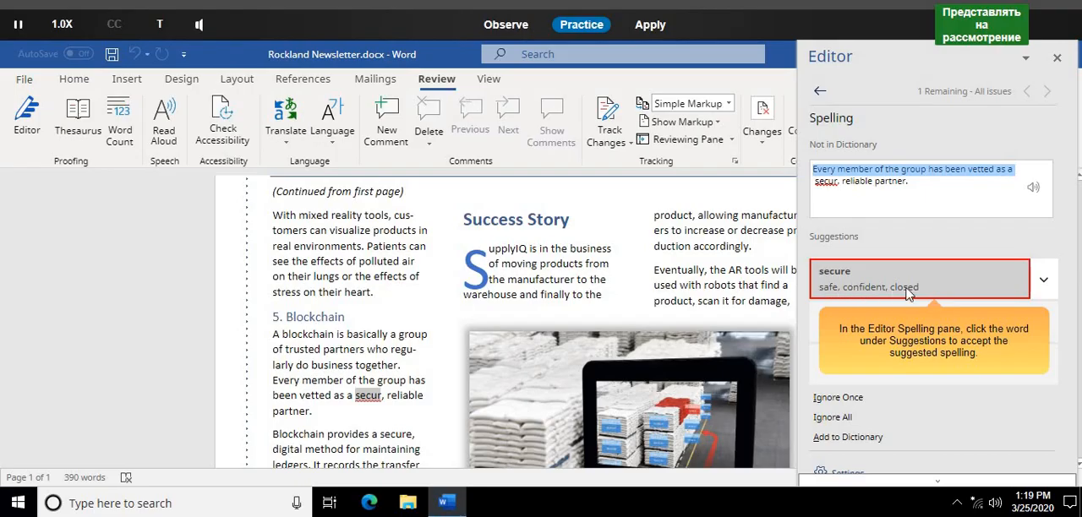
left_click(971, 280)
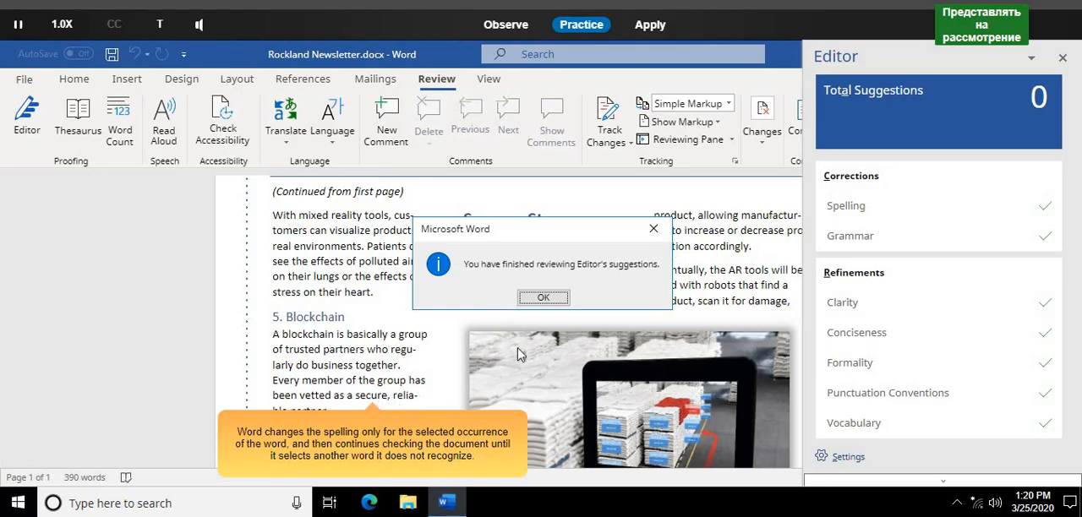
left_click(553, 303)
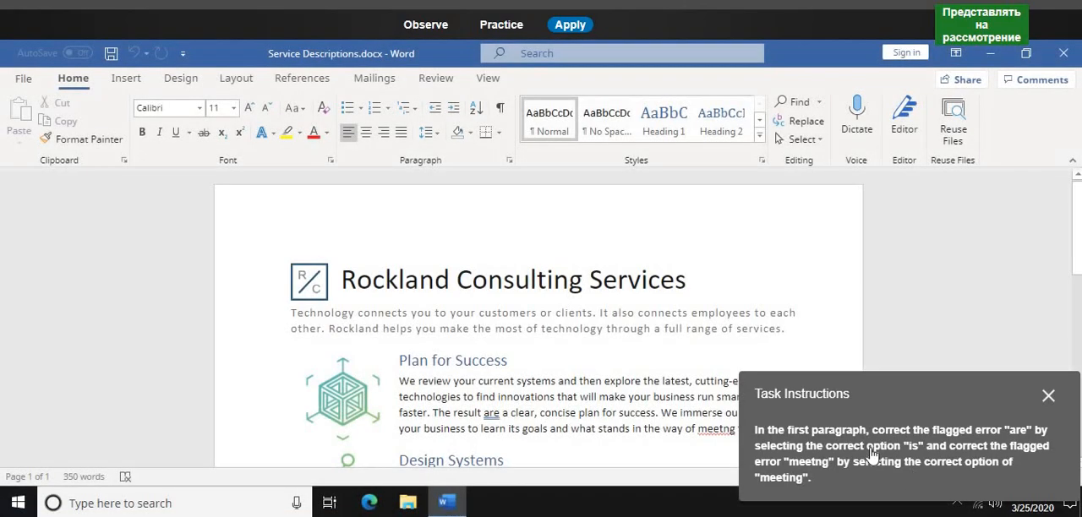
- In Practice mode, correct "are" to "is" and "meetng" to "meeting" in the Plan for Success paragraph using the suggested corrections
left_click(482, 28)
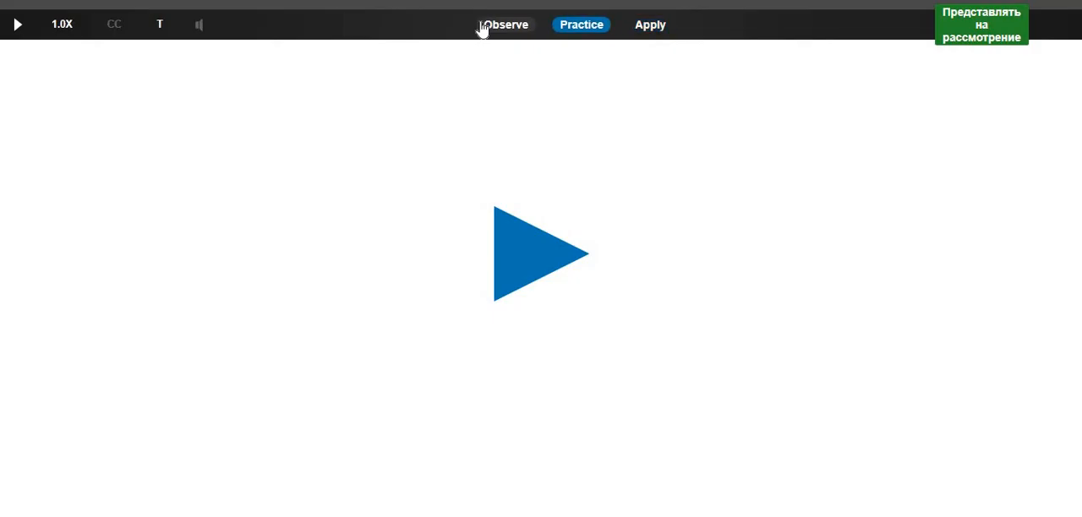
left_click(541, 250)
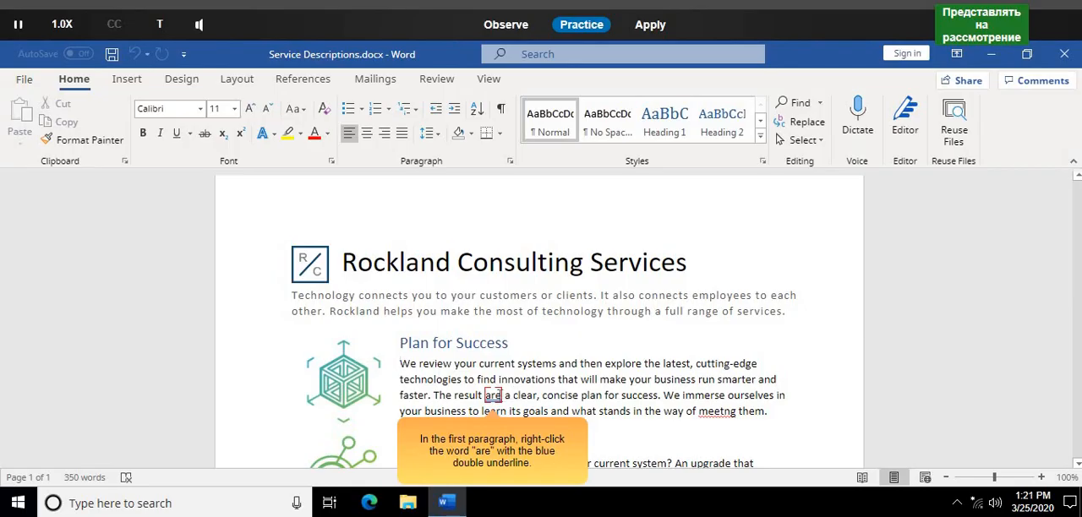
right_click(494, 397)
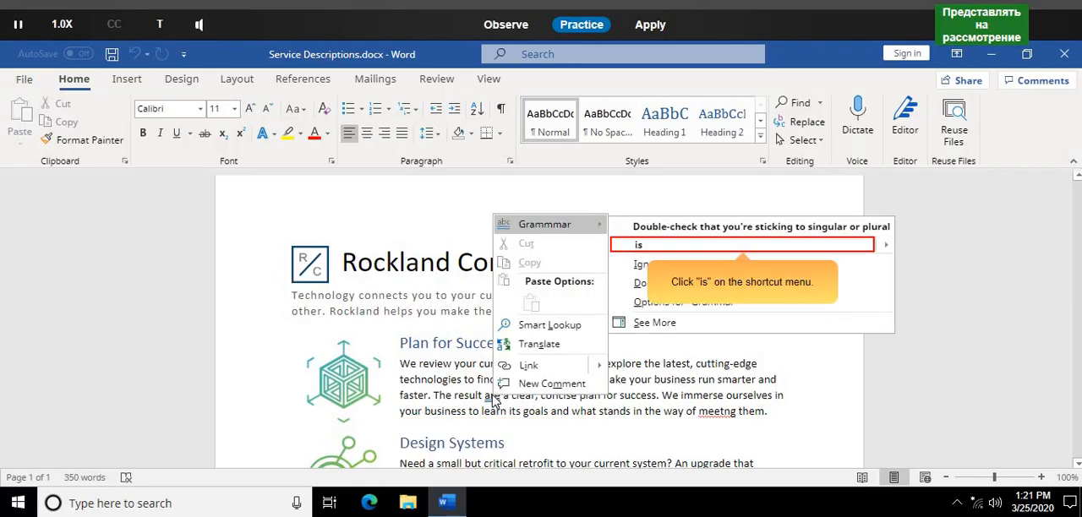
left_click(667, 246)
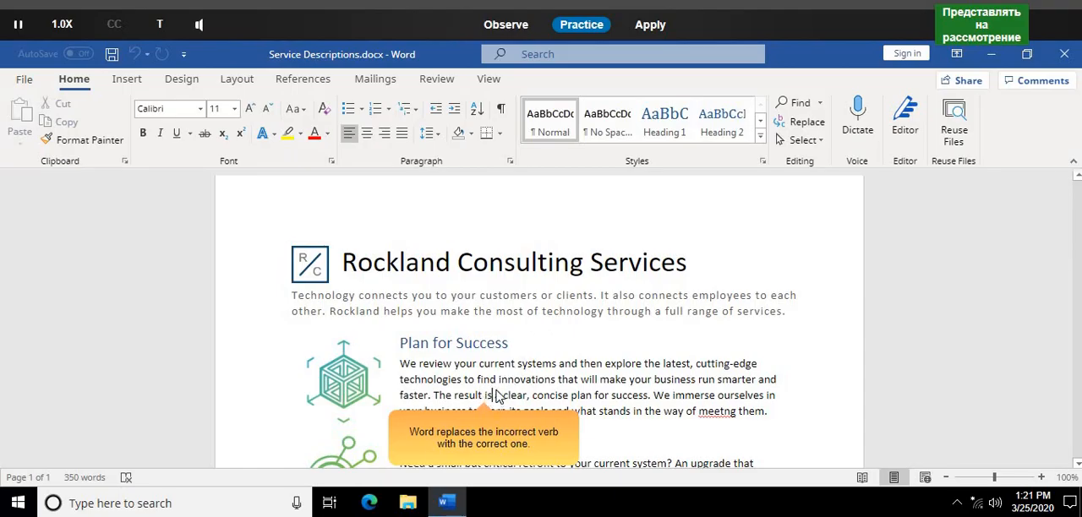
right_click(718, 395)
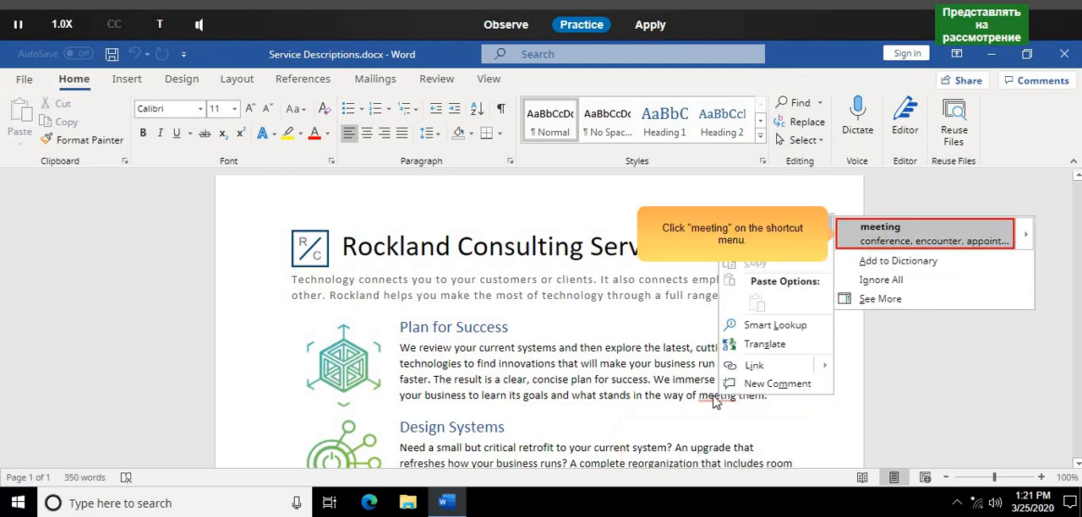
left_click(927, 237)
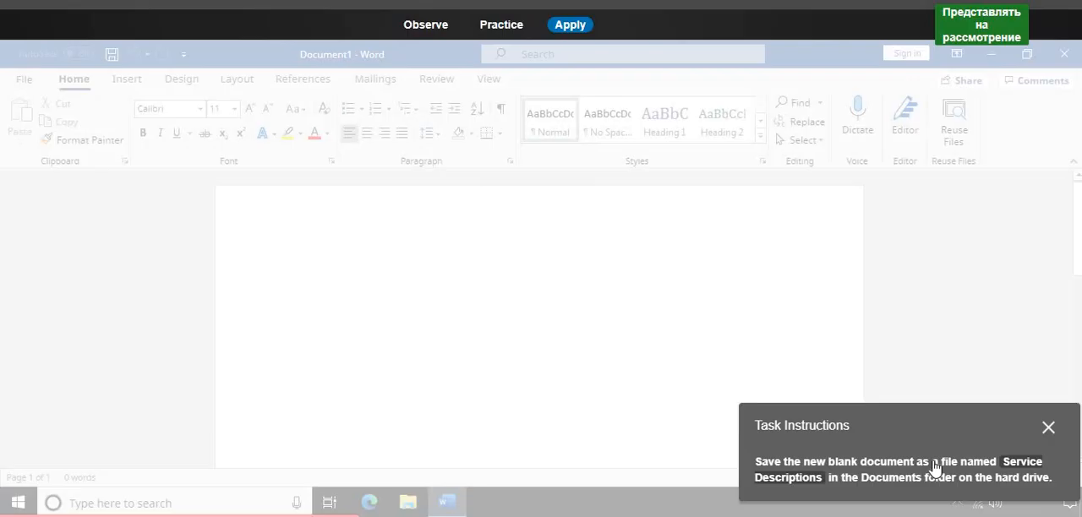
- In Practice mode, save the new blank document as Service Descriptions in the Documents folder
left_click_drag(935, 468, 557, 331)
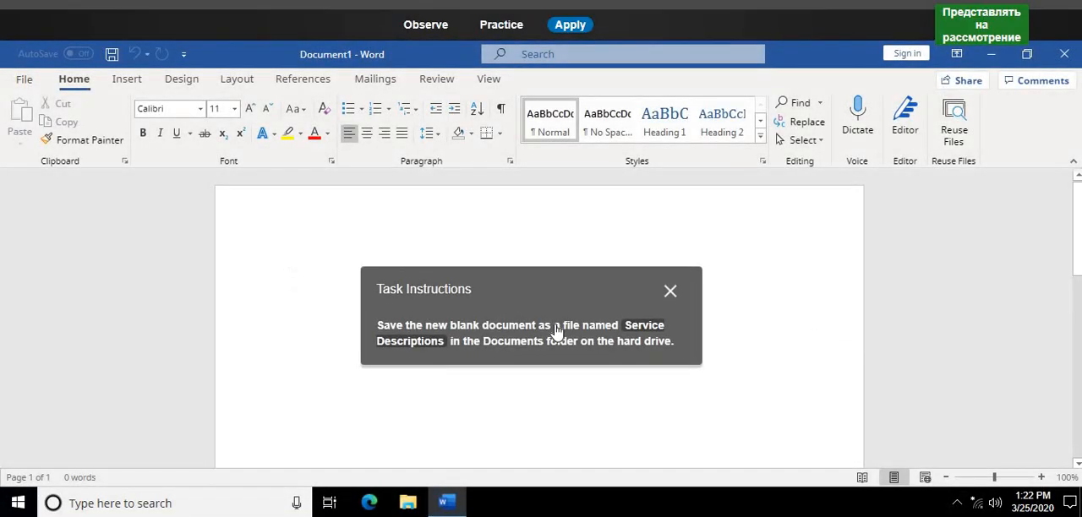
left_click(503, 25)
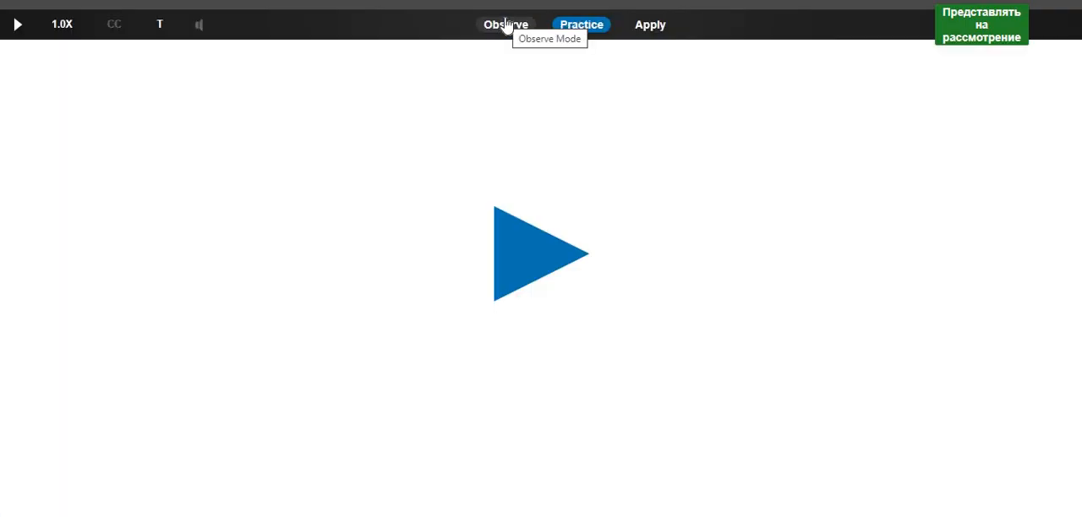
left_click(532, 233)
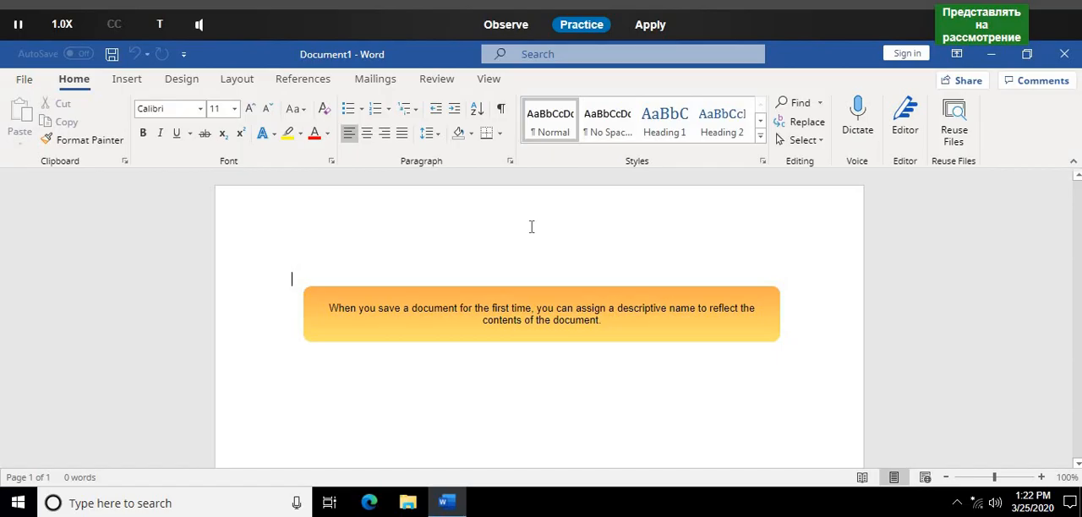
left_click(111, 56)
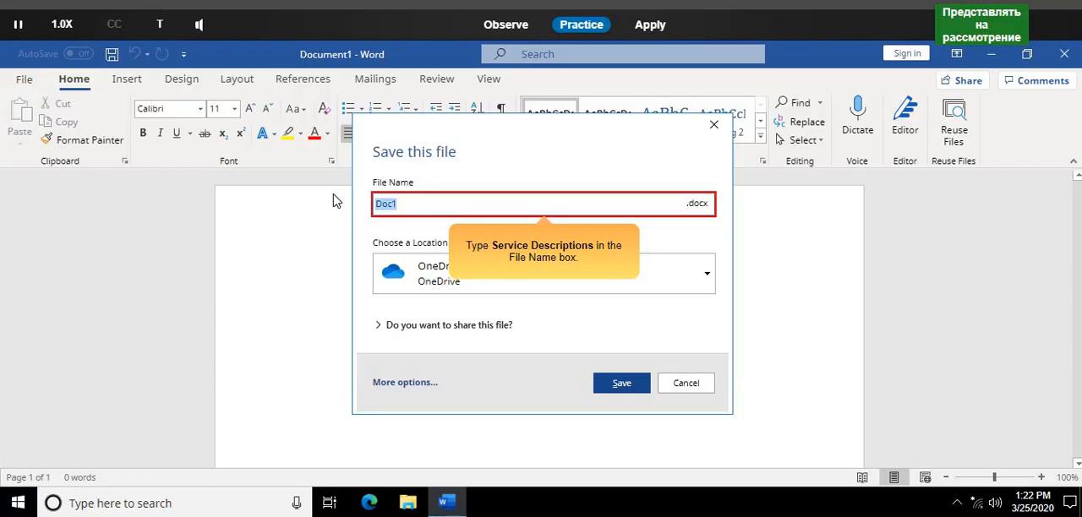
type("Service Description")
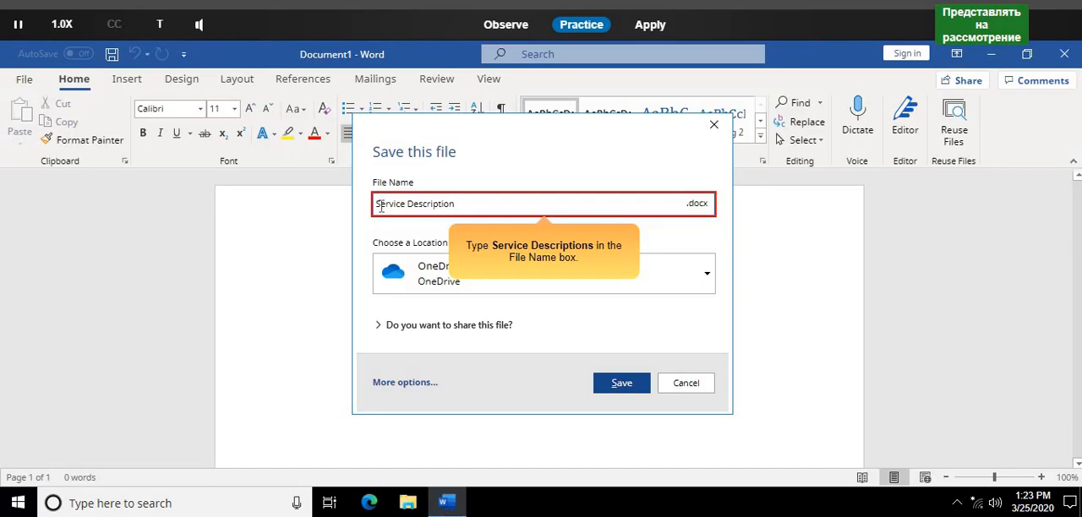
type("s")
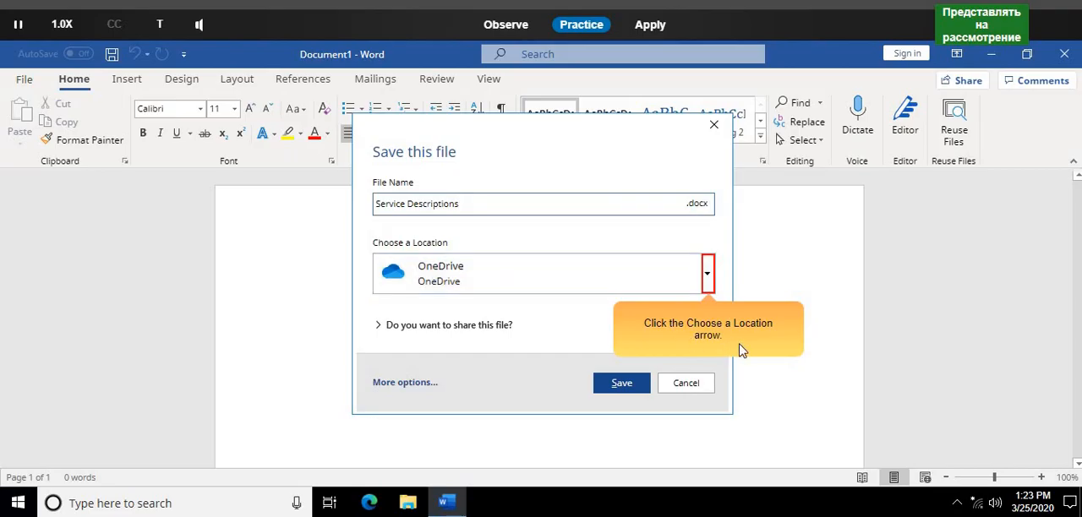
left_click(709, 271)
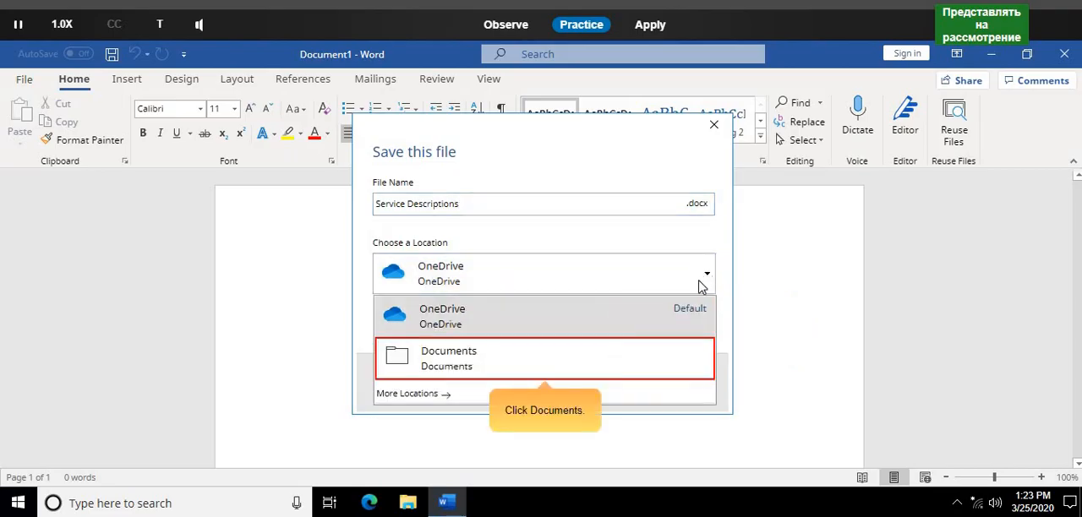
left_click(639, 366)
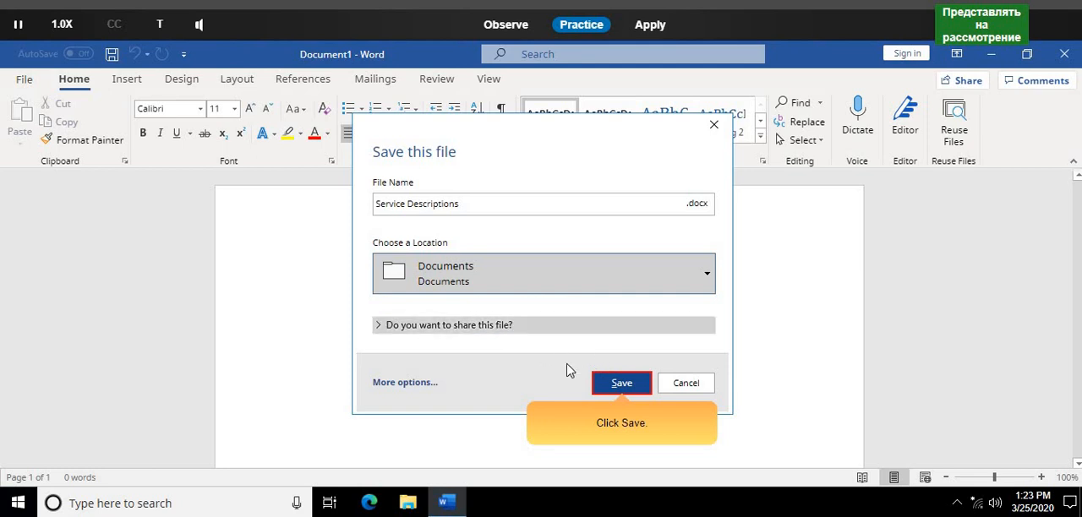
left_click(622, 383)
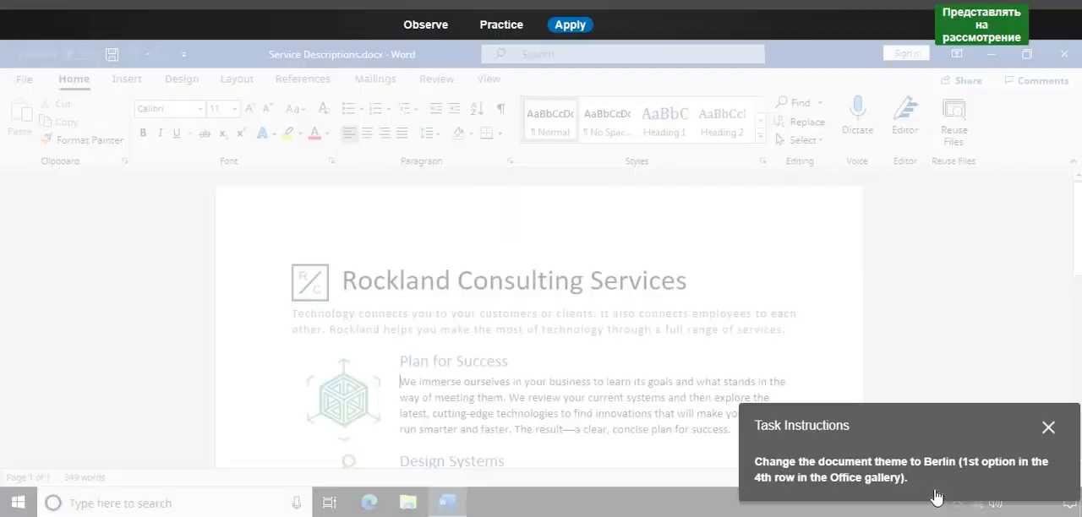
- In Practice mode, change the theme of Service Descriptions.docx to Berlin
left_click_drag(922, 436, 483, 235)
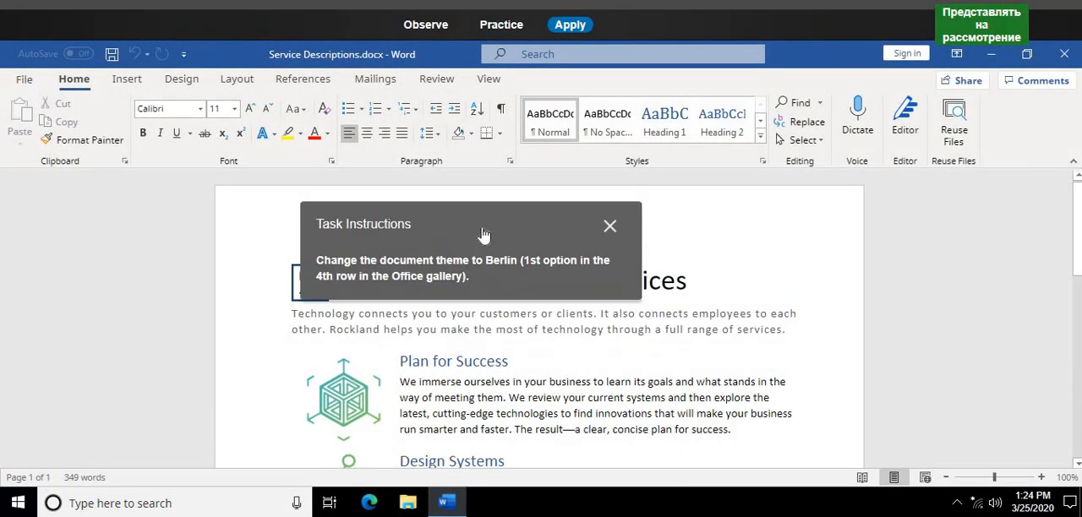
left_click(495, 28)
left_click(528, 250)
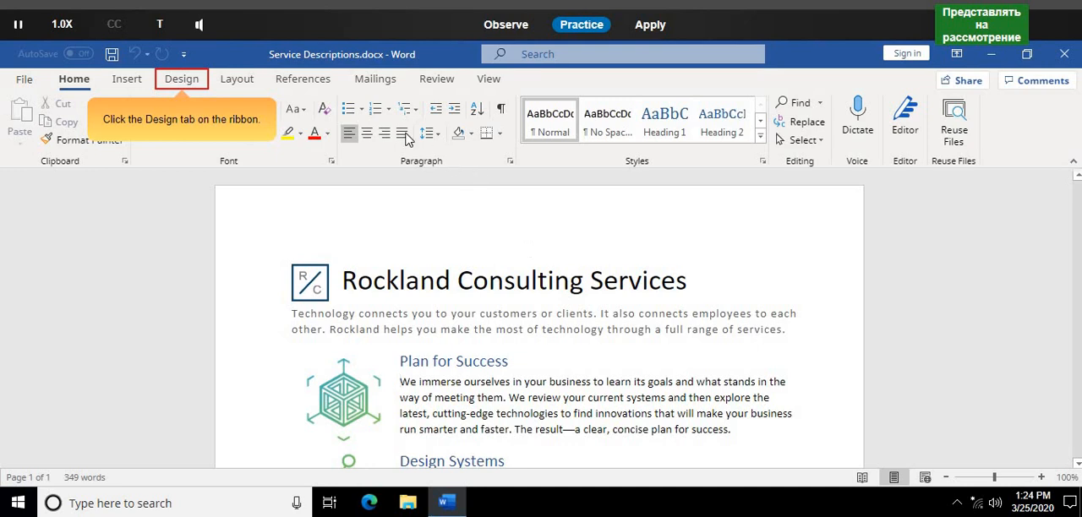
left_click(181, 80)
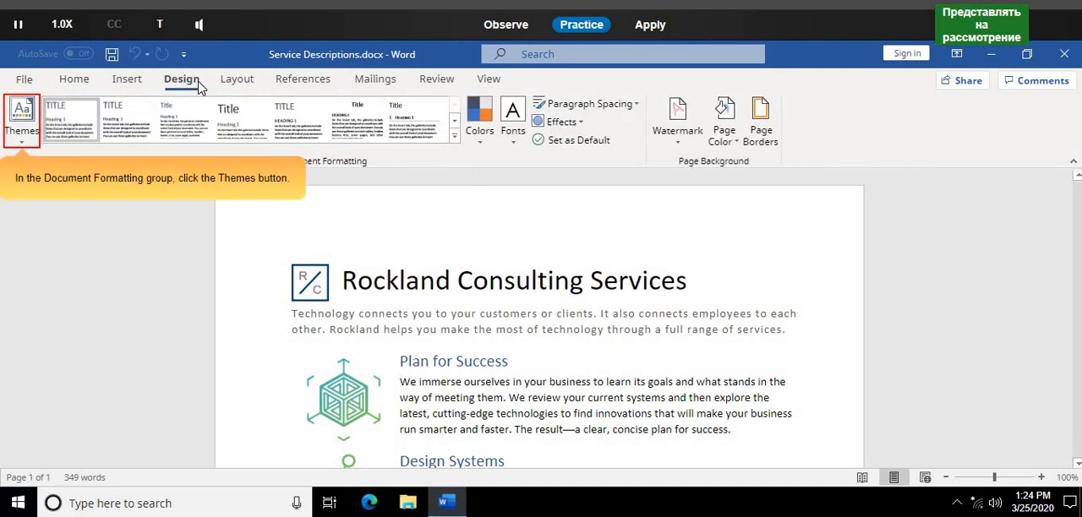
left_click(26, 131)
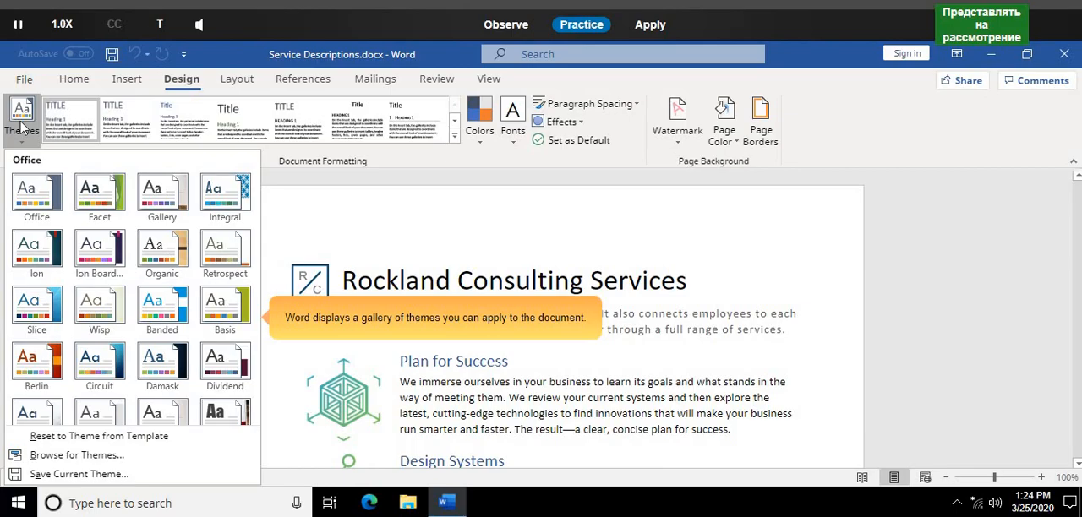
left_click(44, 385)
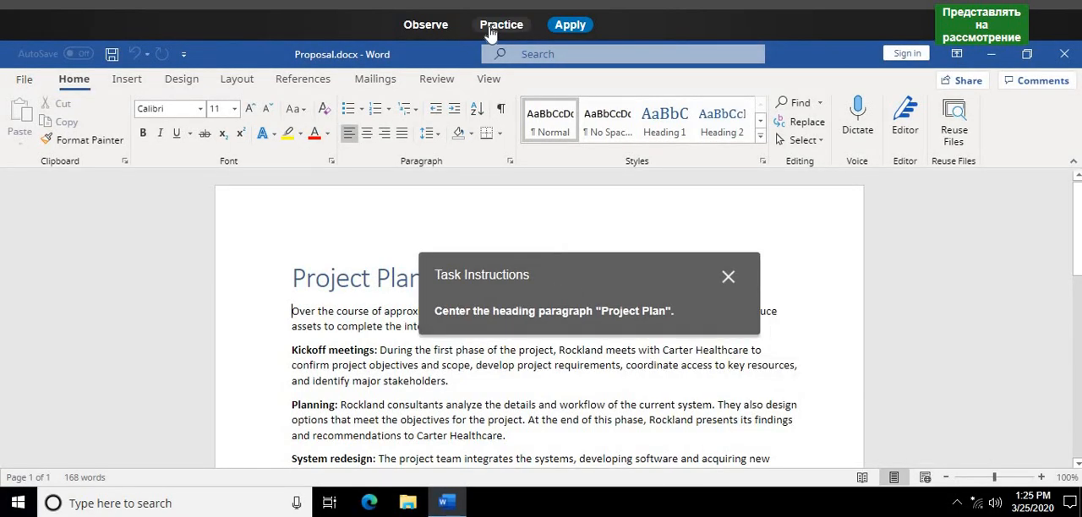
- In Practice mode, center the "Project Plan" heading paragraph in Proposal.docx, and switch the completed exercise to Apply mode
left_click(490, 29)
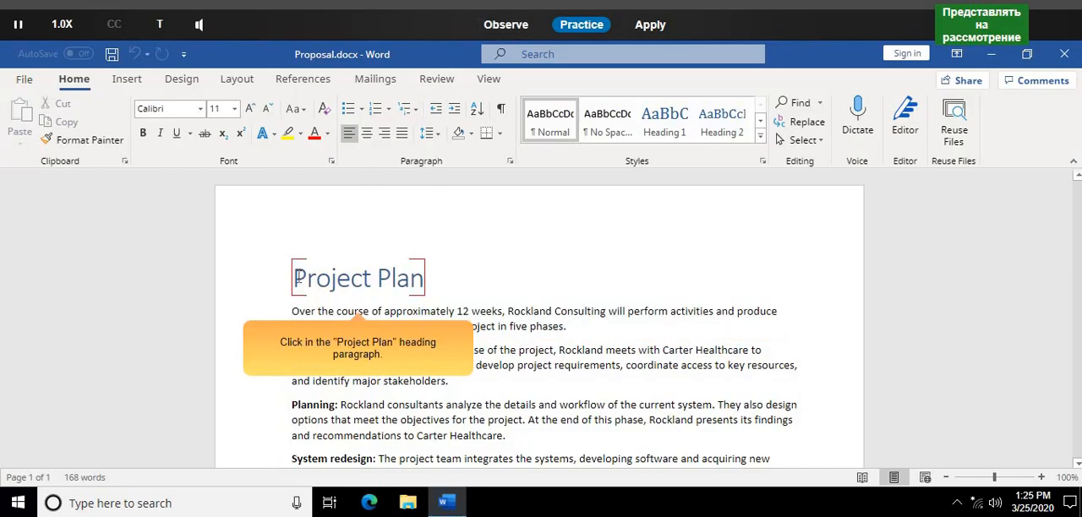
left_click_drag(295, 279, 428, 280)
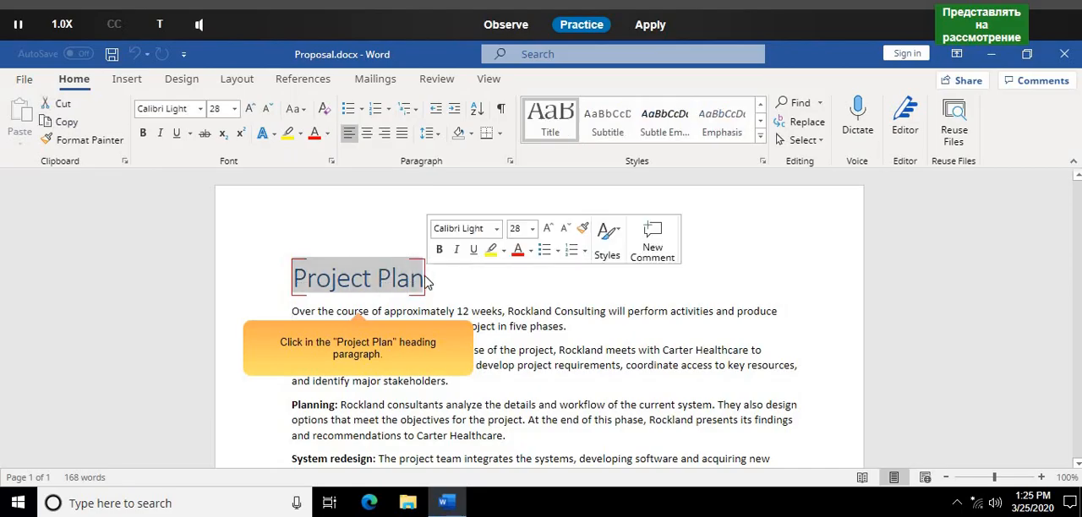
left_click(370, 282)
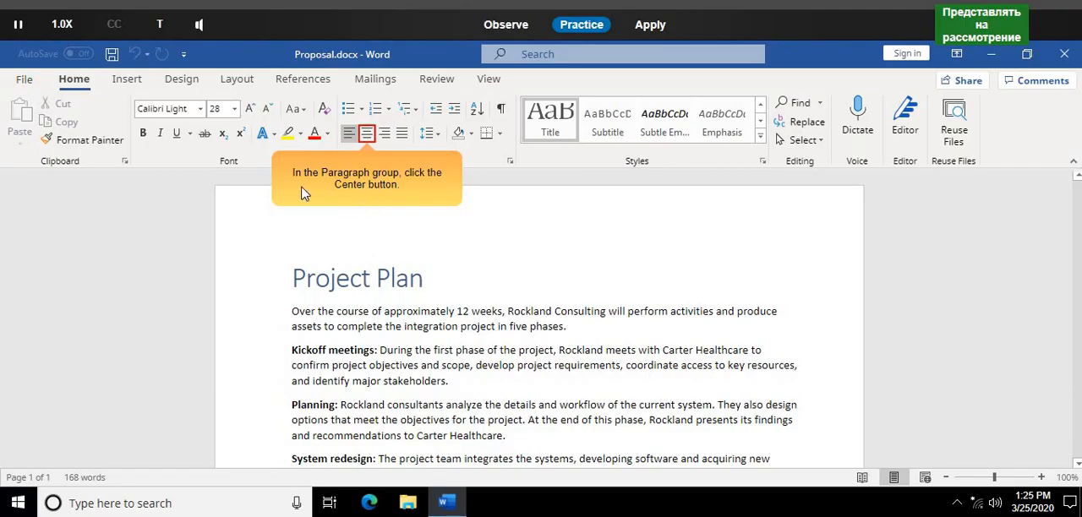
left_click(370, 137)
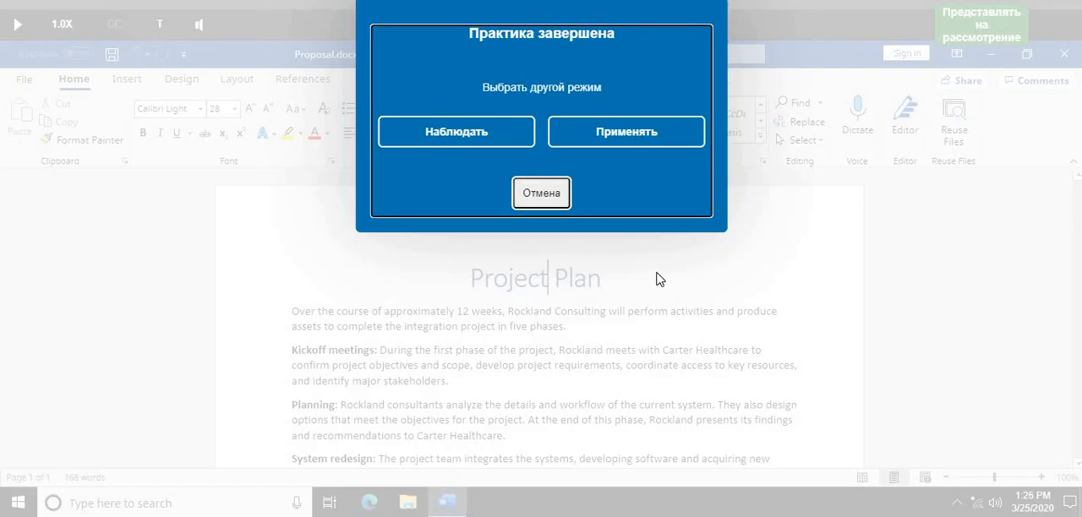
left_click(627, 132)
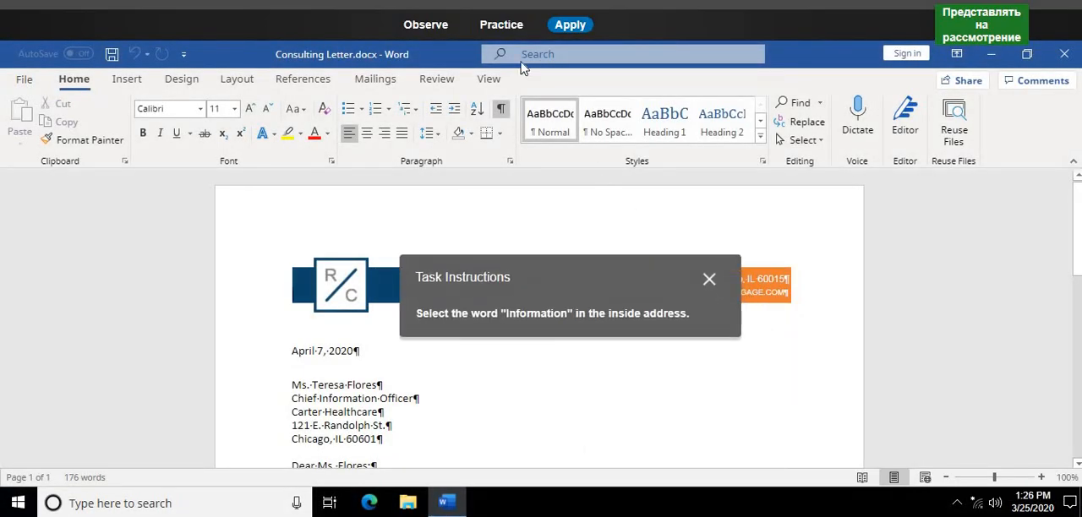
- In Practice mode, select the word "Information" in the inside address of Consulting Letter.docx
left_click(497, 28)
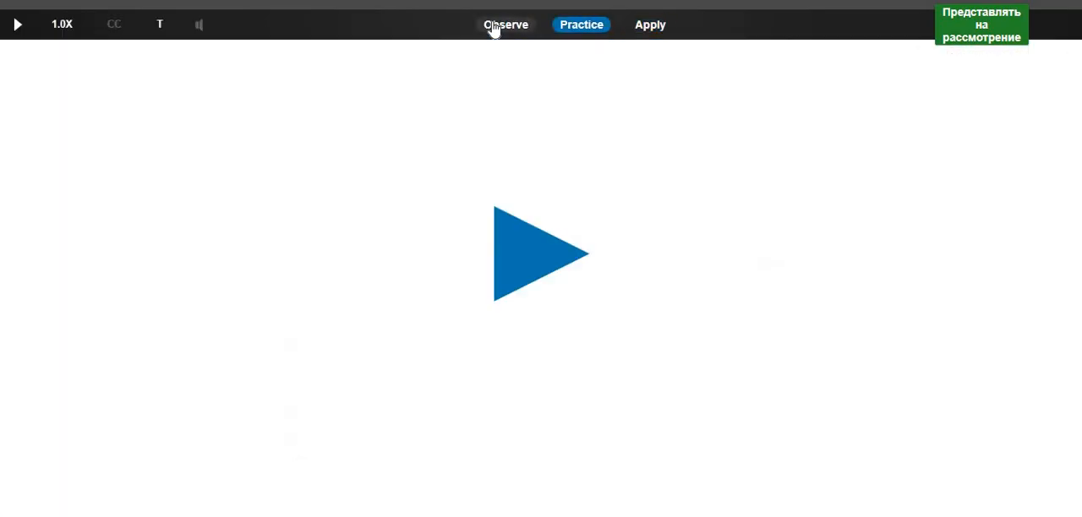
left_click(541, 256)
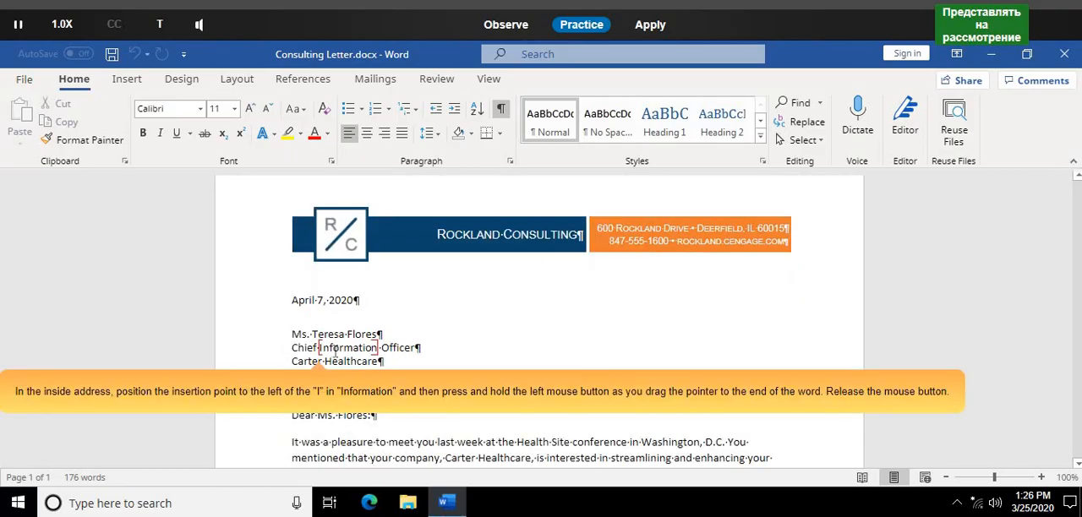
left_click_drag(319, 347, 379, 358)
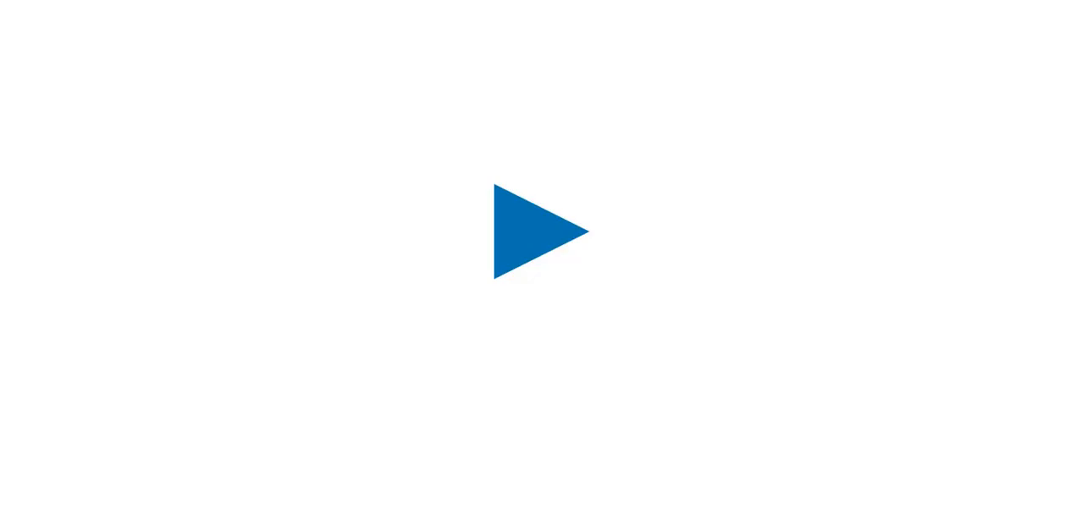
- In Practice mode, set the font size of the "Overview" heading in Proposal.docx to 18
left_click(517, 246)
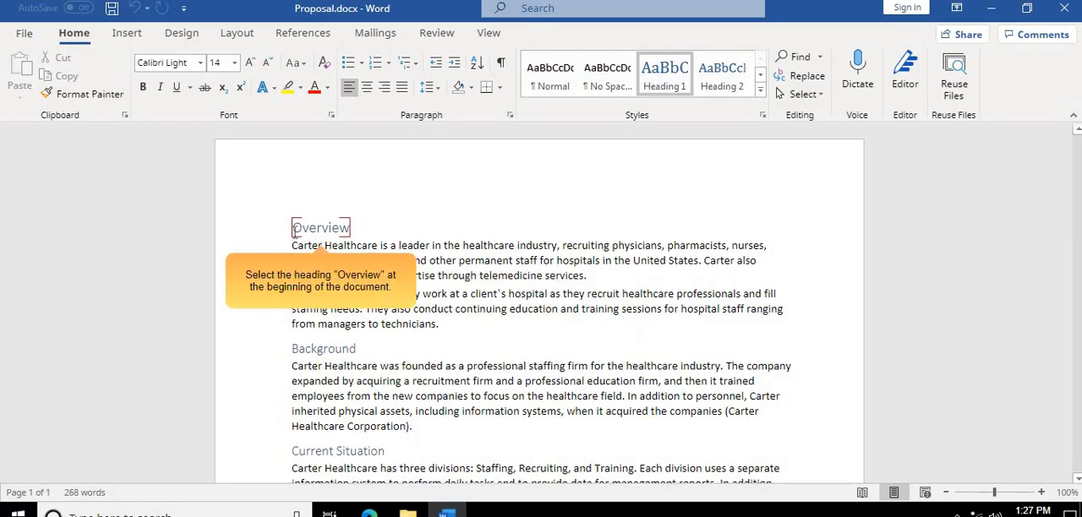
left_click_drag(294, 230, 351, 238)
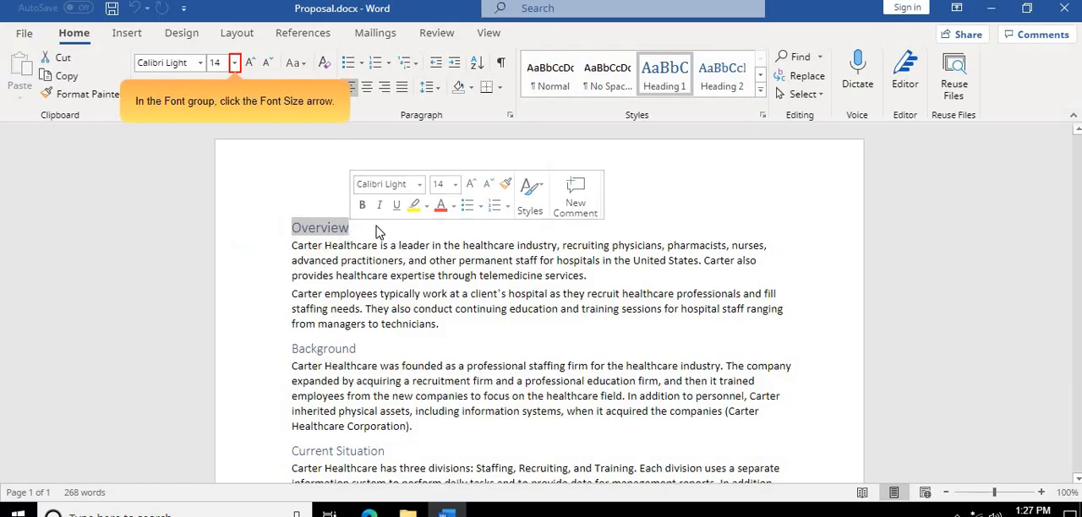
left_click(235, 65)
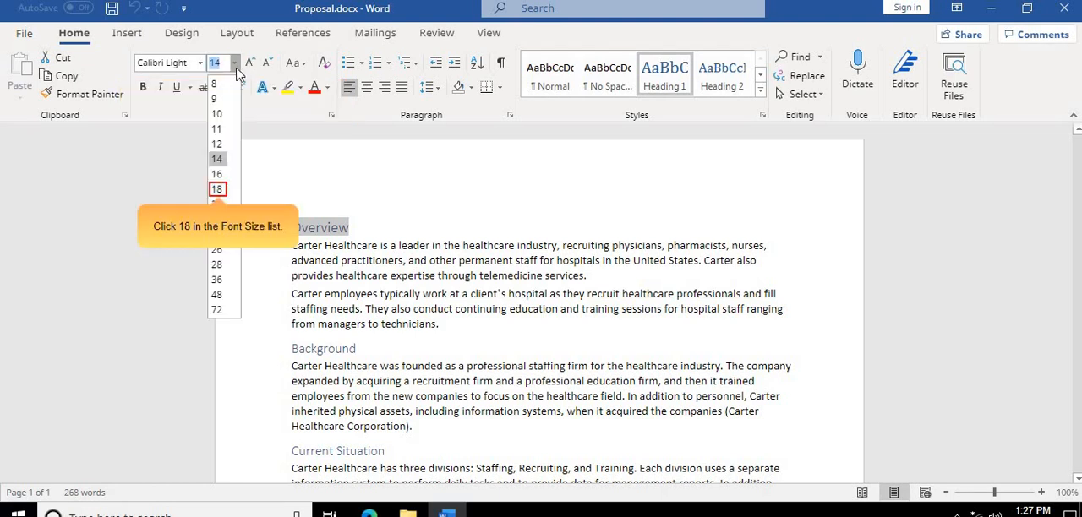
left_click(217, 190)
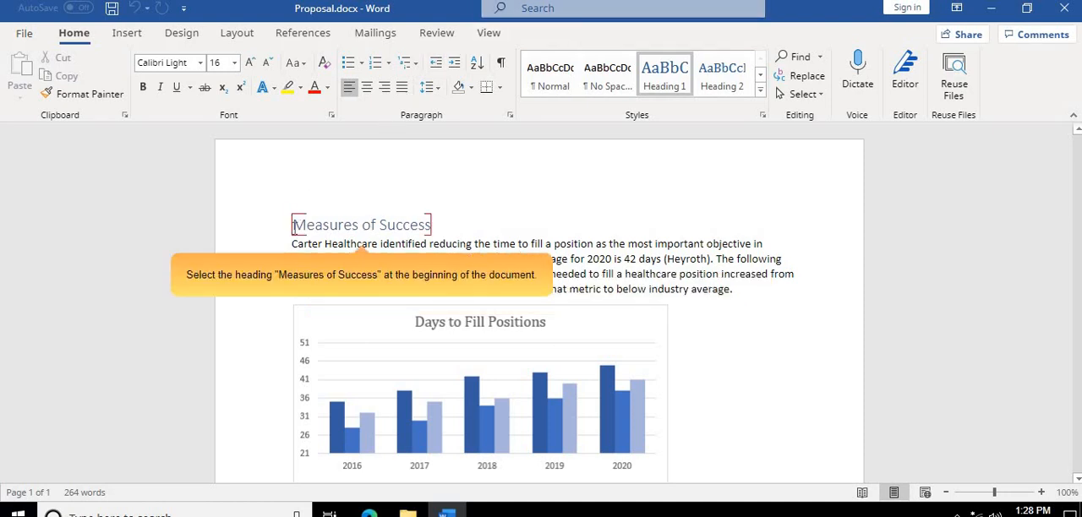
- Change the font of the "Measures of Success" heading in Proposal.docx to Cambria
left_click_drag(293, 224, 431, 229)
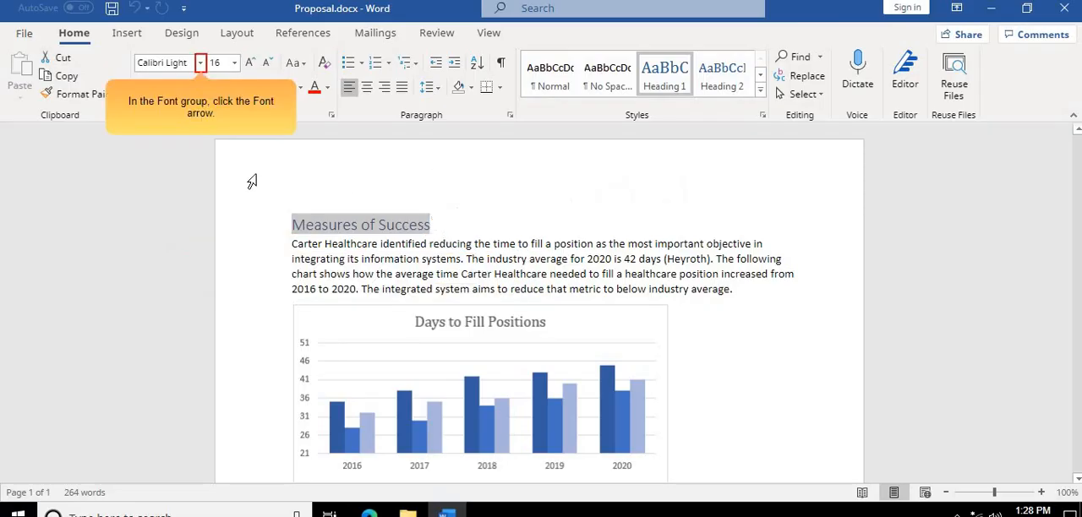
left_click(202, 64)
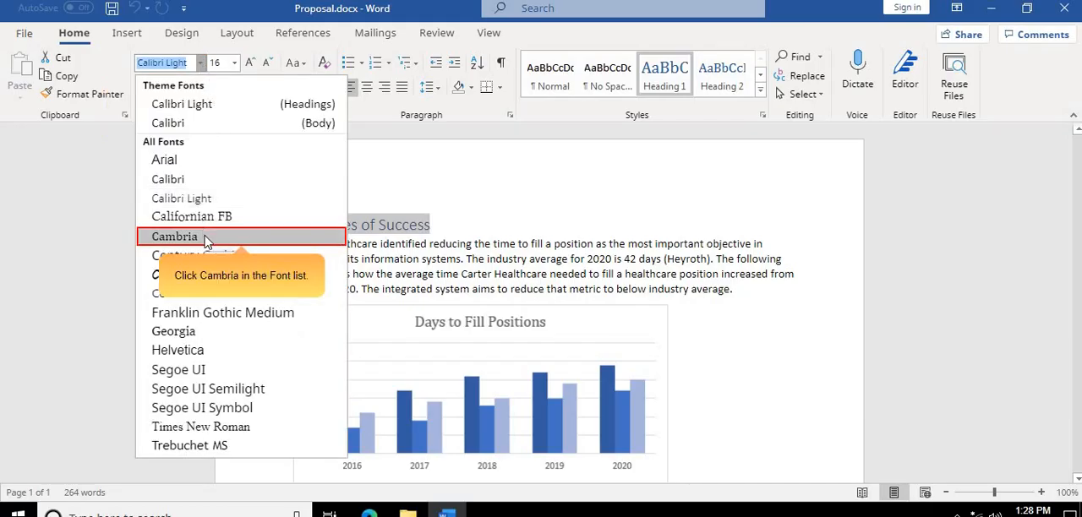
left_click(206, 240)
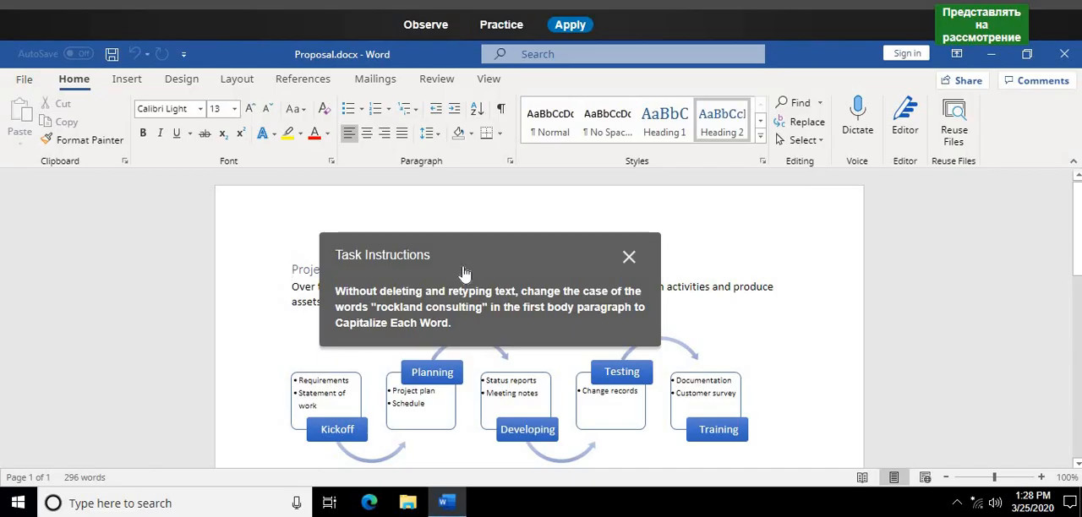
- In Practice mode, change the case of "rockland consulting" in the first body paragraph of Proposal.docx to Capitalize Each Word
left_click(506, 26)
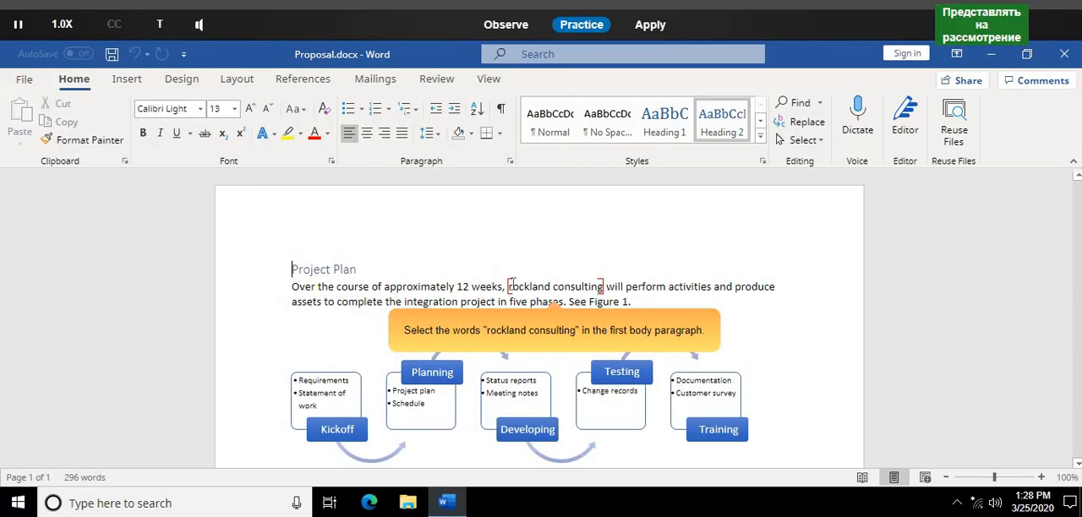
left_click_drag(508, 287, 603, 286)
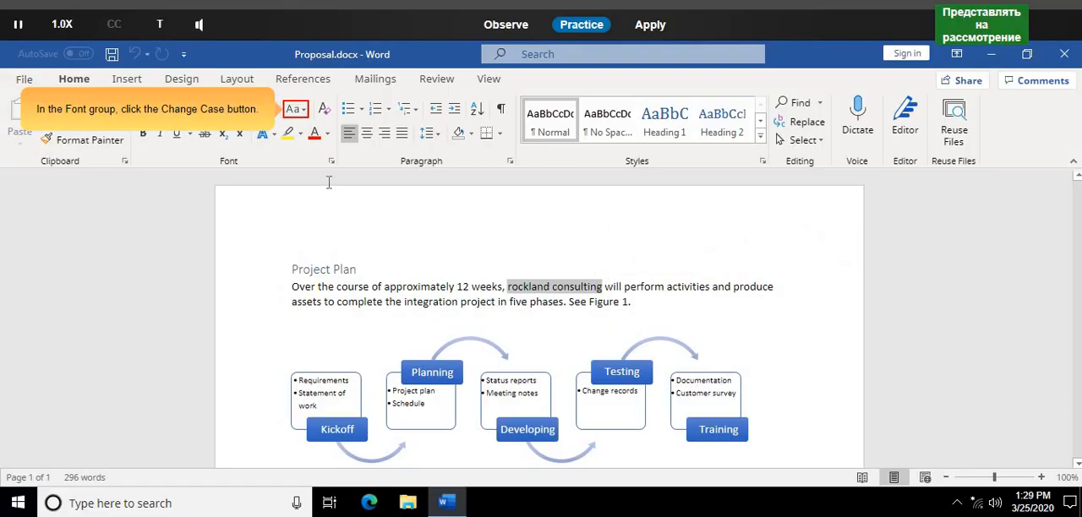
left_click(298, 109)
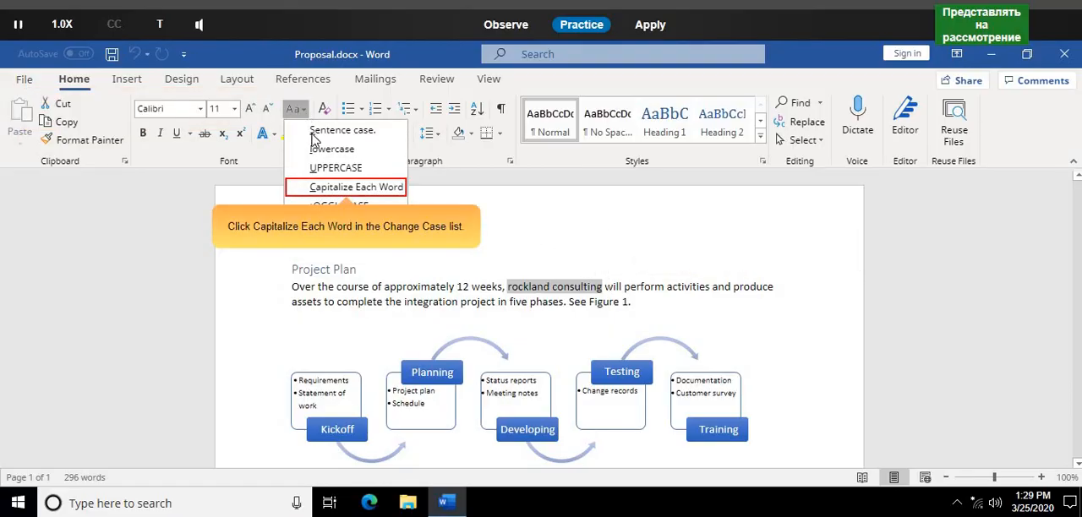
left_click(304, 187)
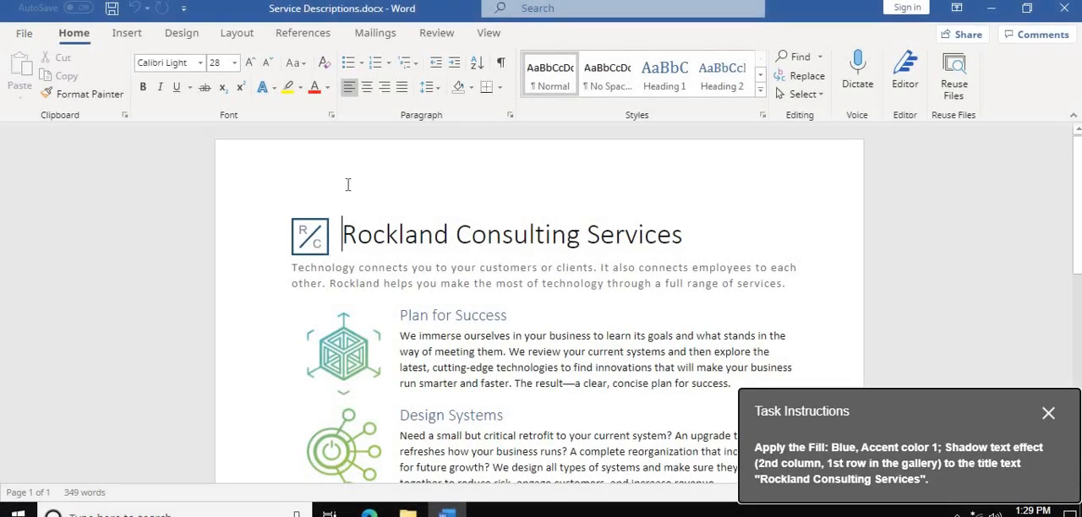
- In Practice mode, apply the Fill: Blue, Accent color 1; Shadow text effect to the title "Rockland Consulting Services"
left_click_drag(920, 426, 562, 237)
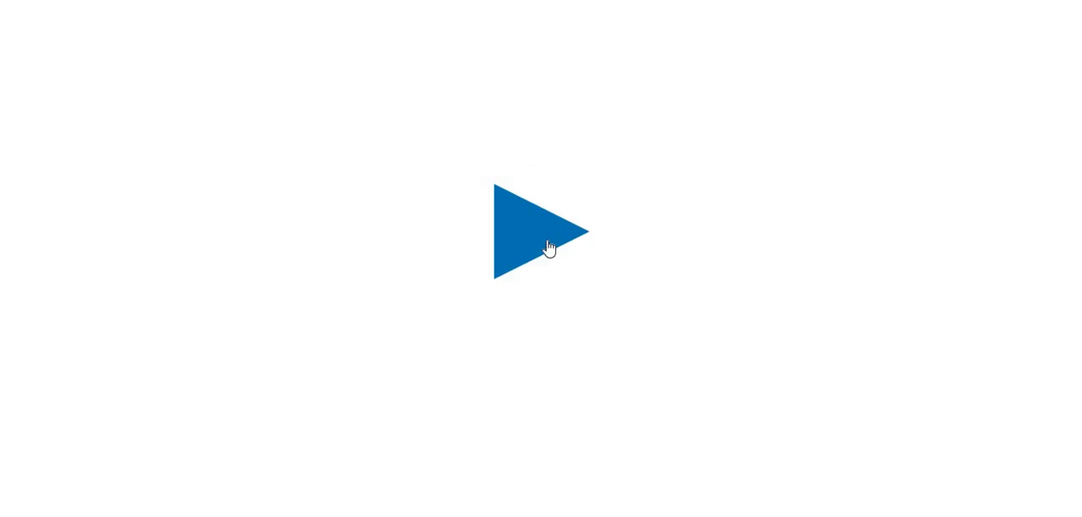
left_click(550, 246)
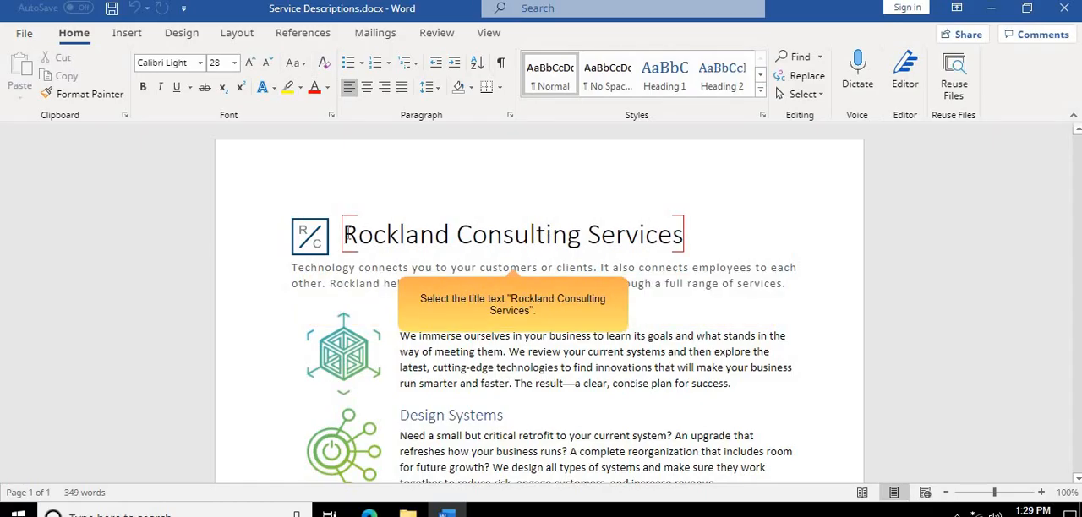
left_click_drag(364, 233, 686, 234)
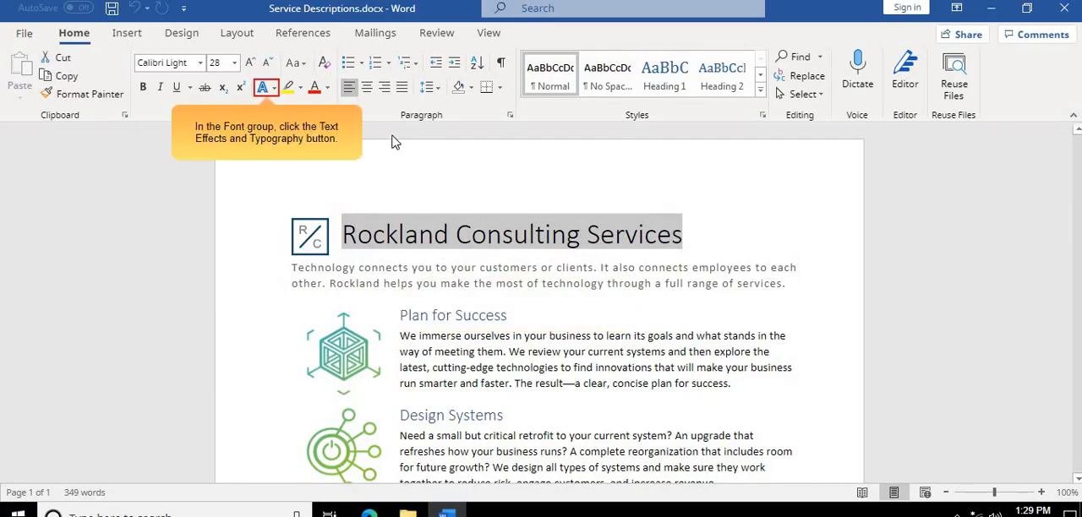
left_click(264, 88)
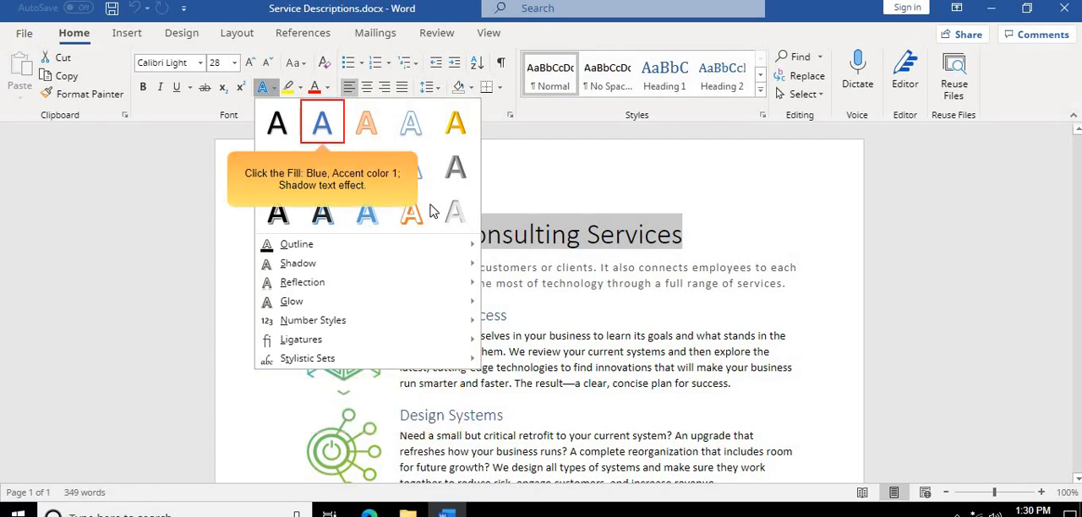
left_click(321, 125)
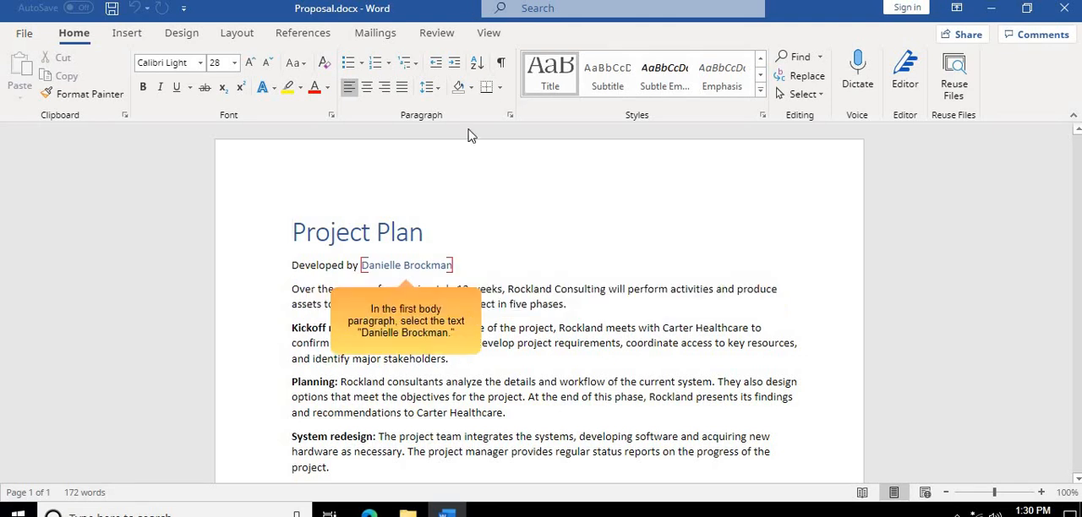
- Apply the Small caps font effect to the person's name after "Developed by" in Proposal.docx
left_click_drag(361, 265, 454, 267)
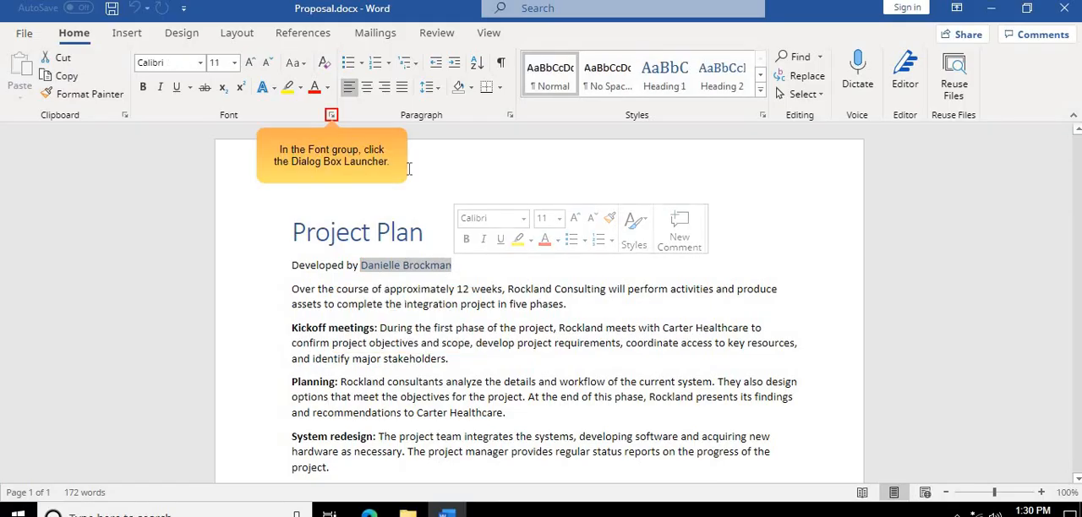
left_click(332, 116)
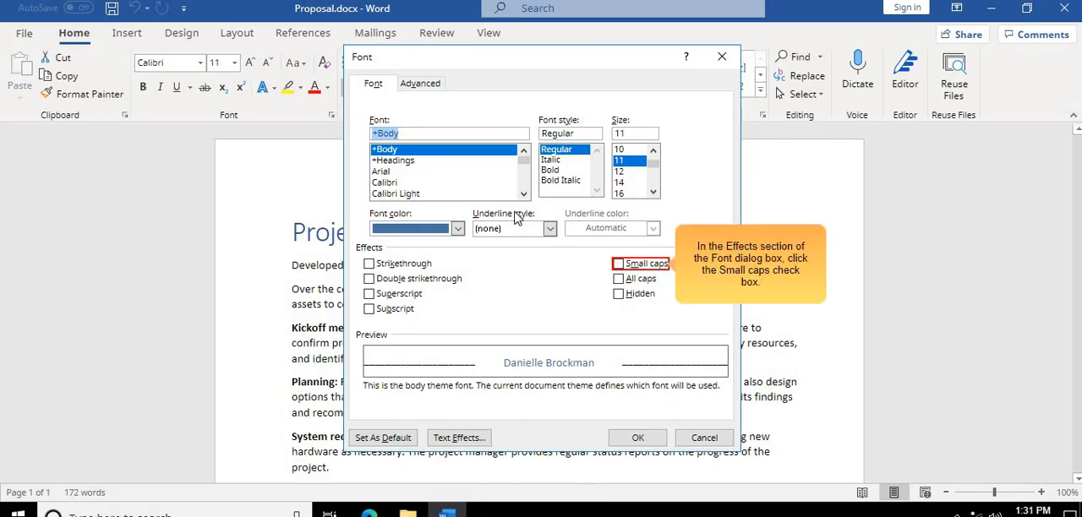
left_click(620, 265)
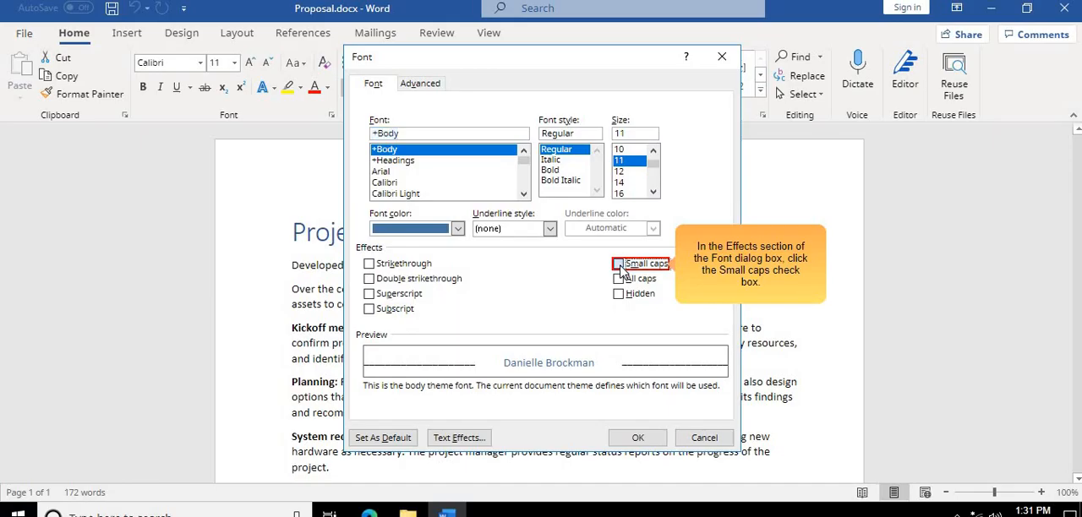
left_click(647, 441)
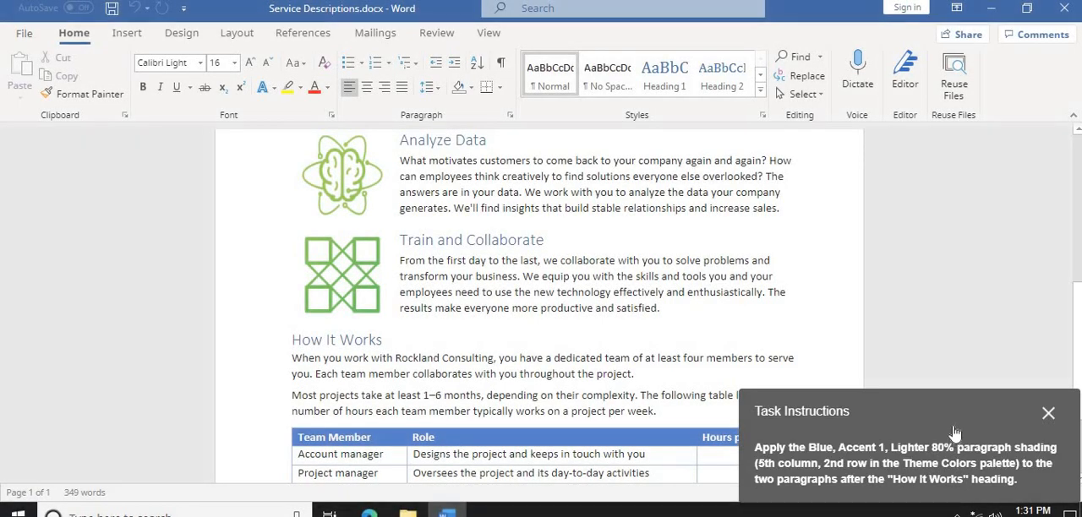
- In Practice mode, apply Blue, Accent 1, Lighter 80% paragraph shading to the two paragraphs after the "How It Works" heading
left_click_drag(954, 432, 606, 251)
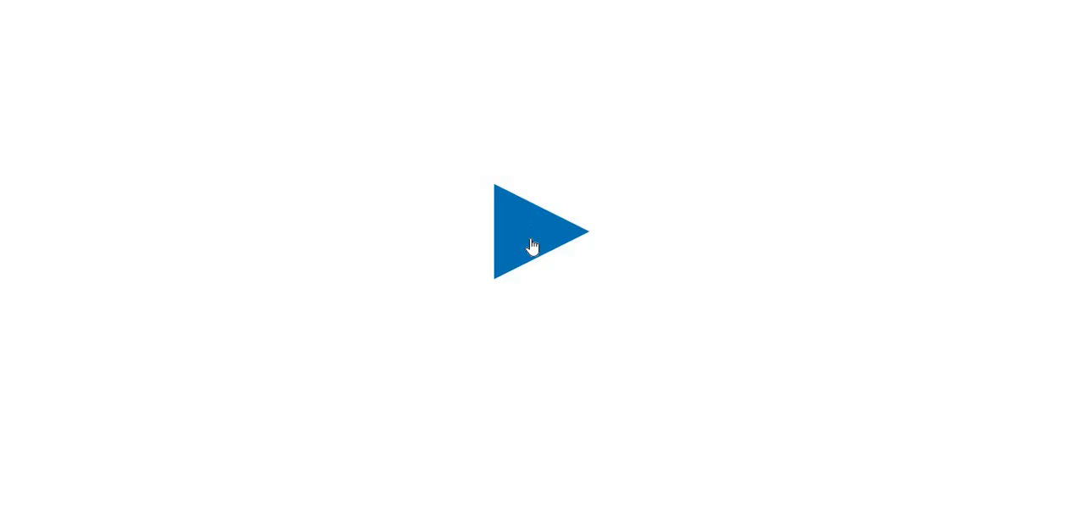
left_click(532, 244)
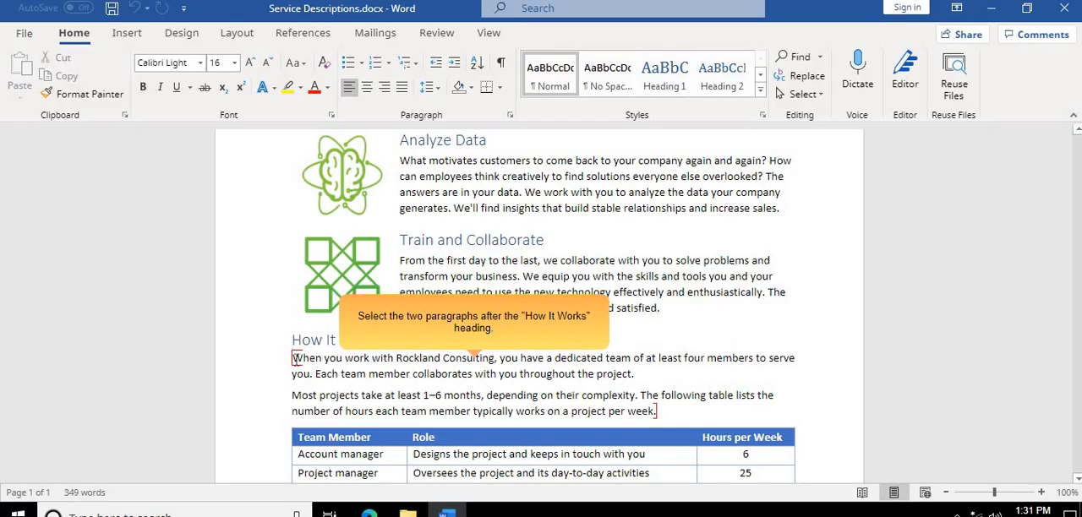
mouse_move(294, 358)
left_mouse_down()
mouse_move(338, 379)
mouse_move(553, 423)
mouse_move(665, 414)
mouse_move(649, 405)
left_mouse_up()
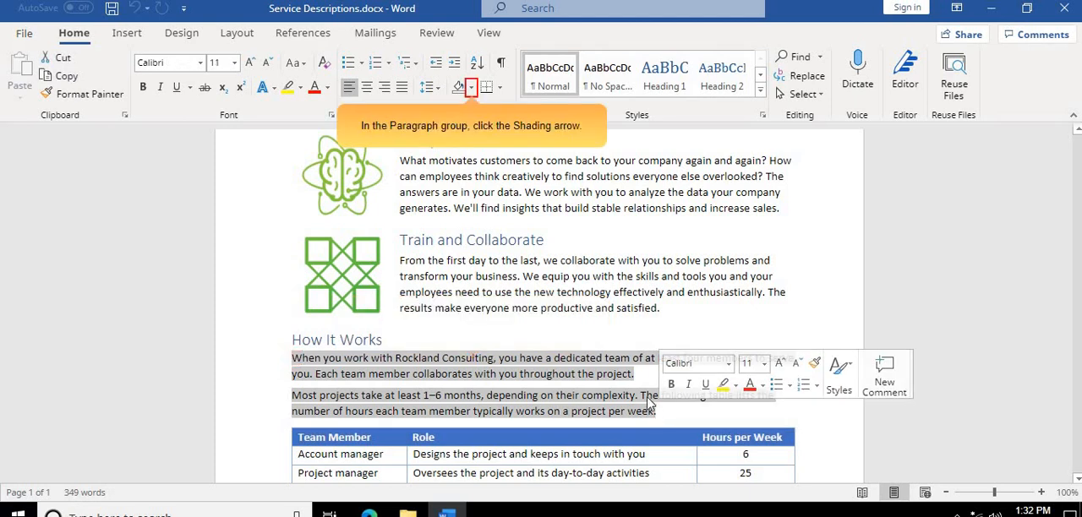
left_click(474, 90)
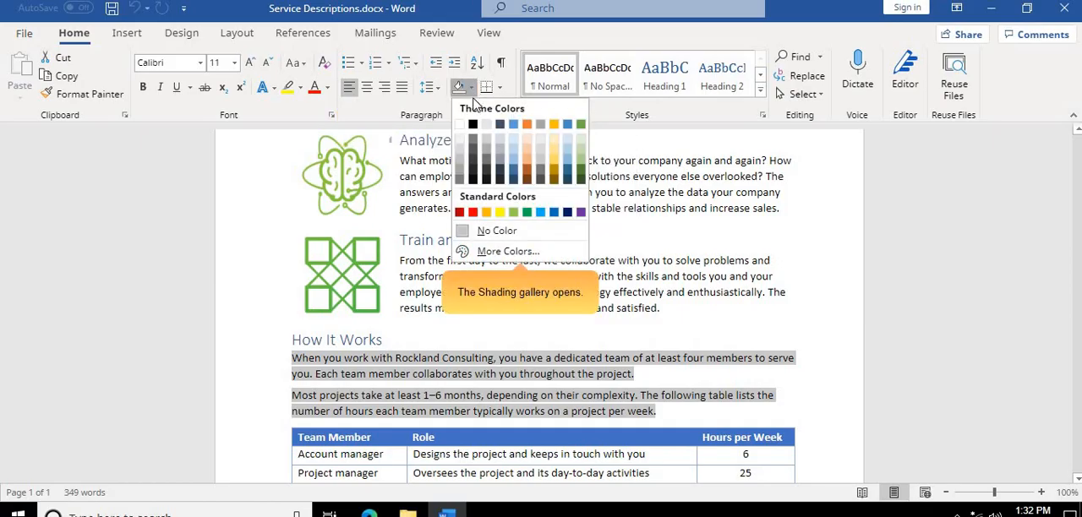
left_click(513, 141)
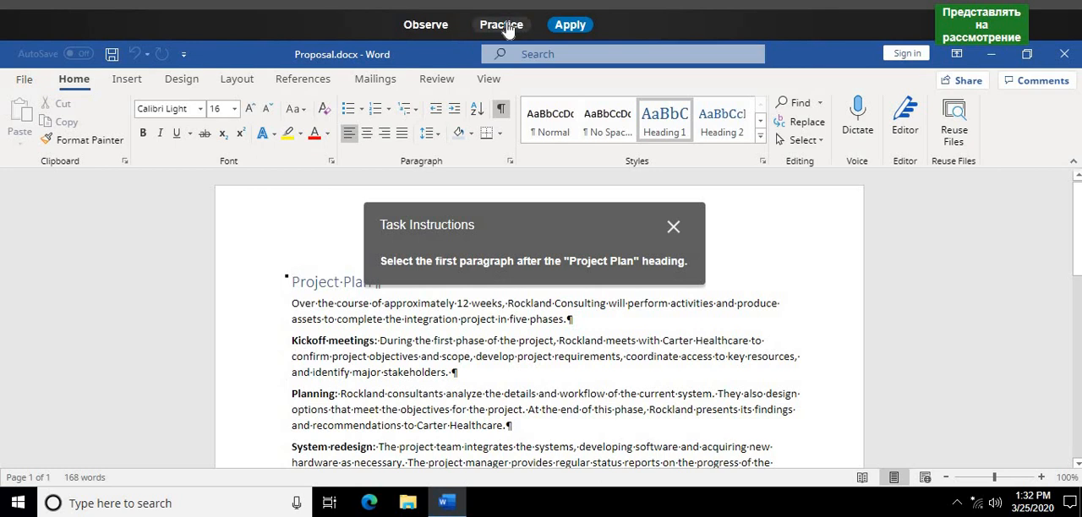
- In Practice mode, select the first paragraph after the "Project Plan" heading in Proposal.docx
left_click(501, 24)
left_click(518, 254)
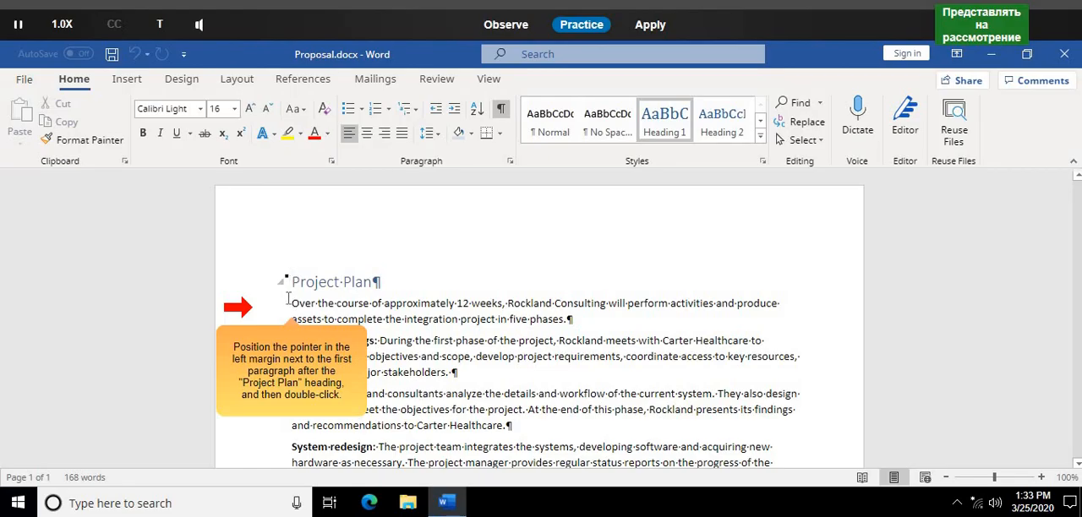
left_click(291, 303)
right_click(291, 304)
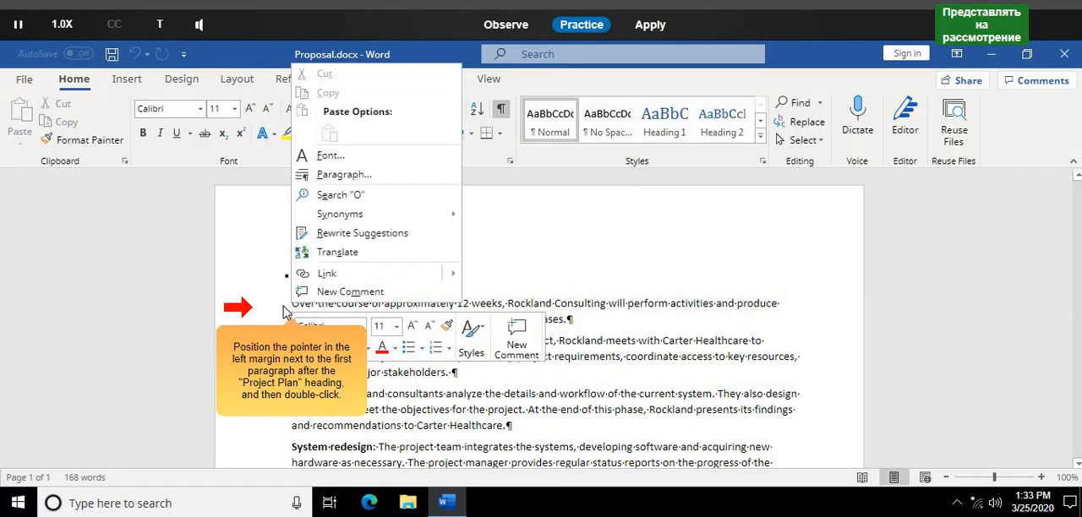
left_click(292, 304)
double_click(291, 305)
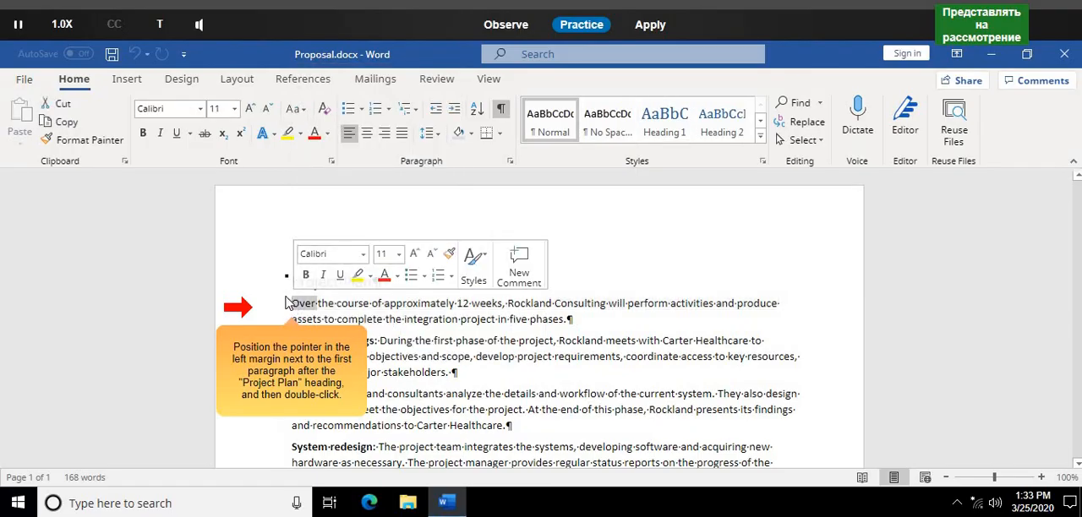
double_click(291, 305)
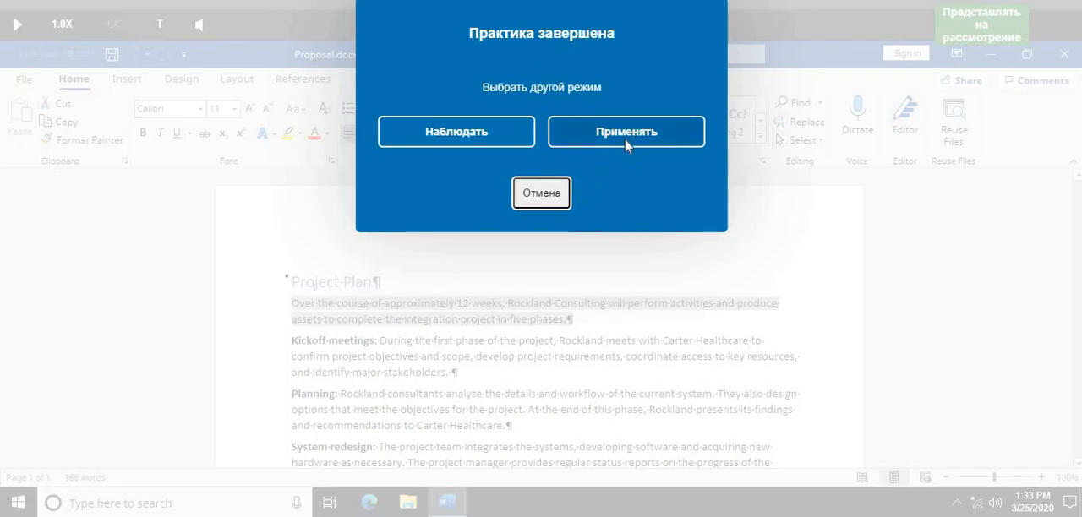
- Switch to Apply mode and select the first paragraph after the "Project Plan" heading again
left_click(626, 147)
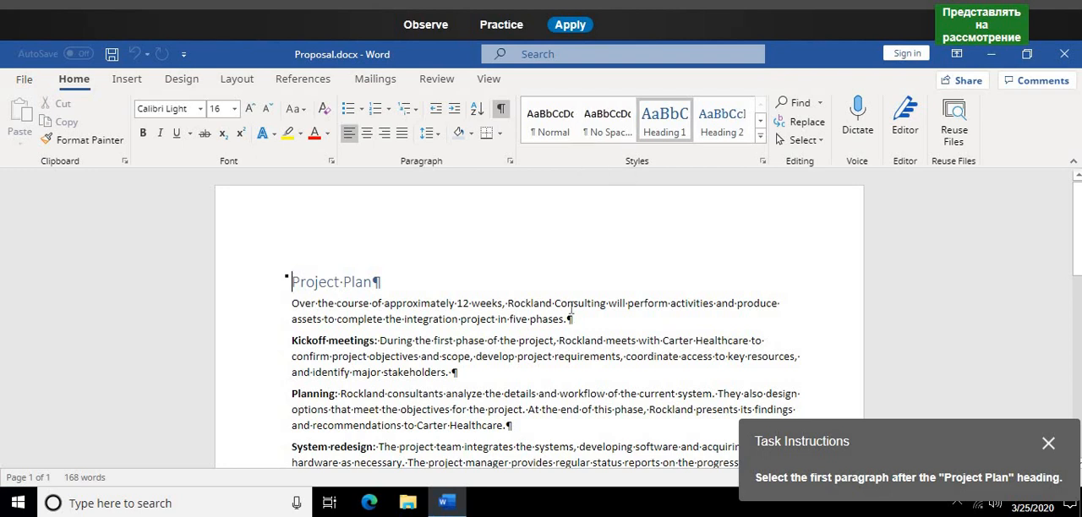
left_click(293, 306)
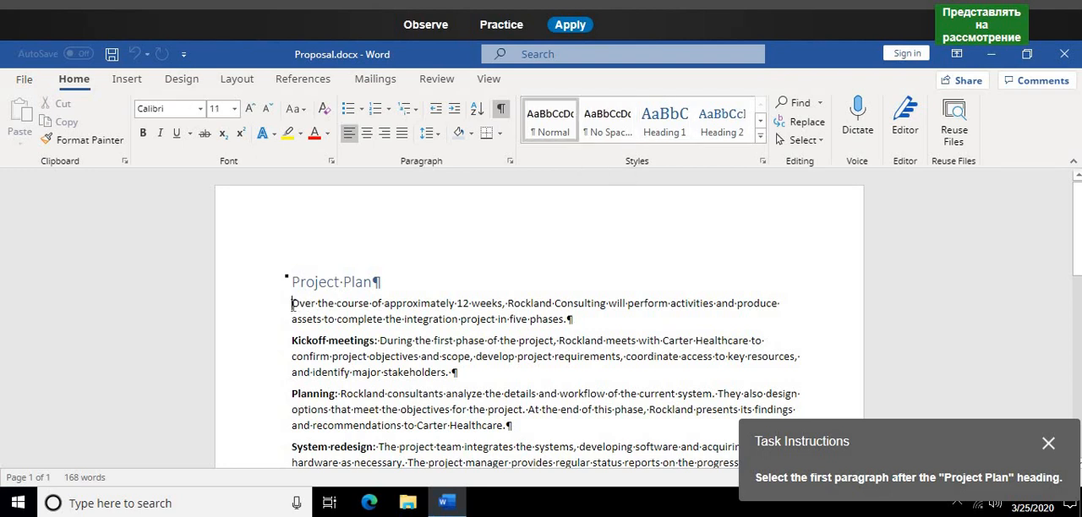
triple_click(292, 305)
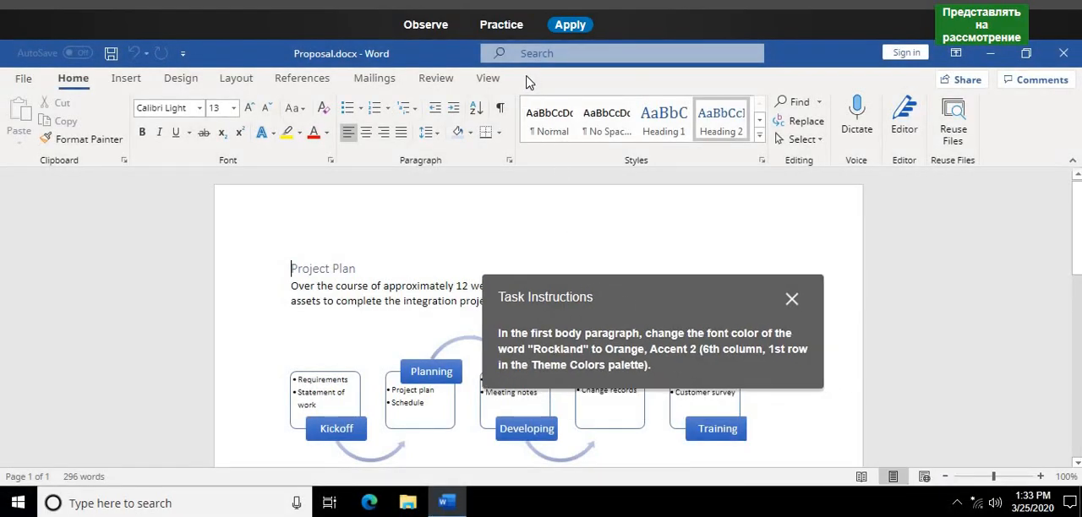
- In Practice mode, change the font color of "Rockland" in the first body paragraph to Orange, Accent 2
left_click(511, 31)
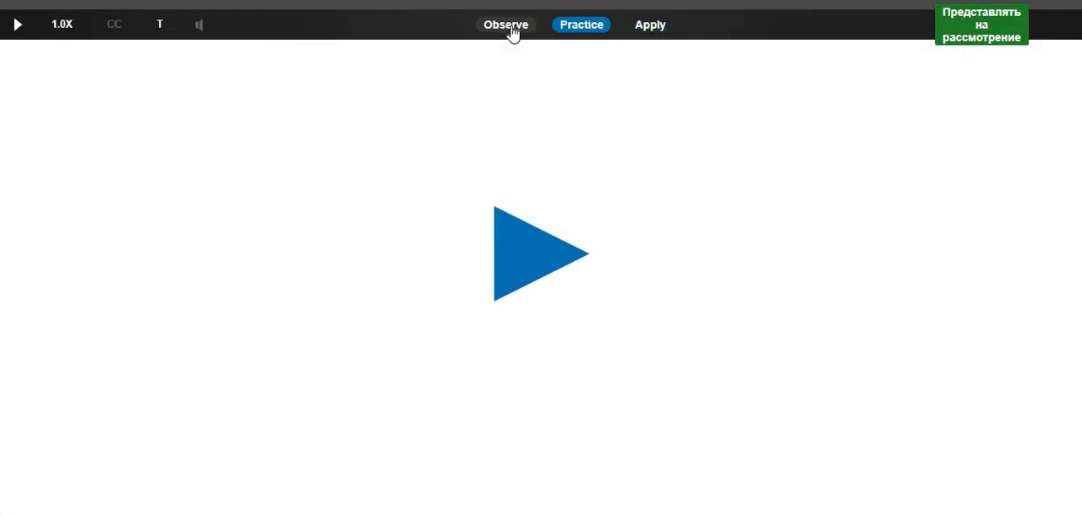
left_click(530, 233)
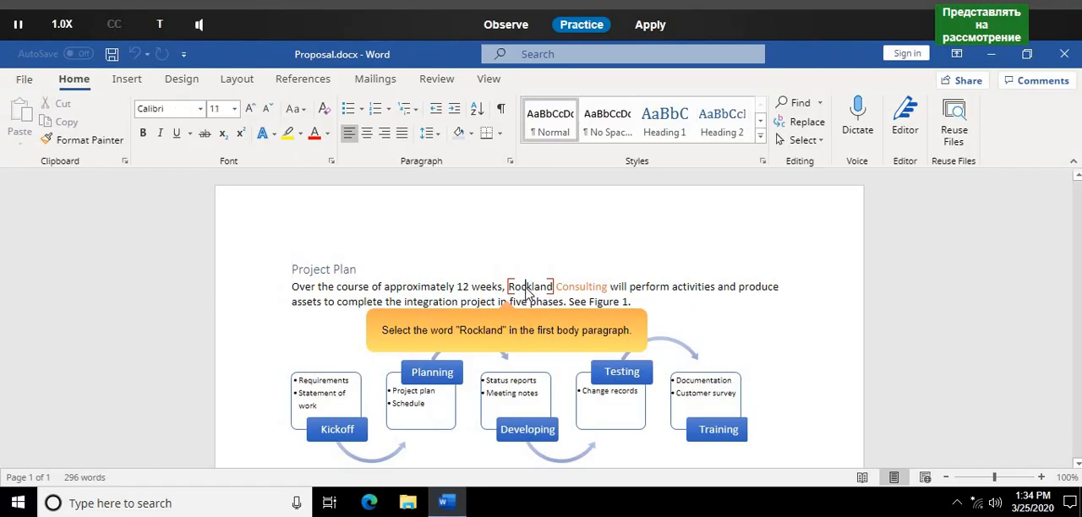
double_click(525, 288)
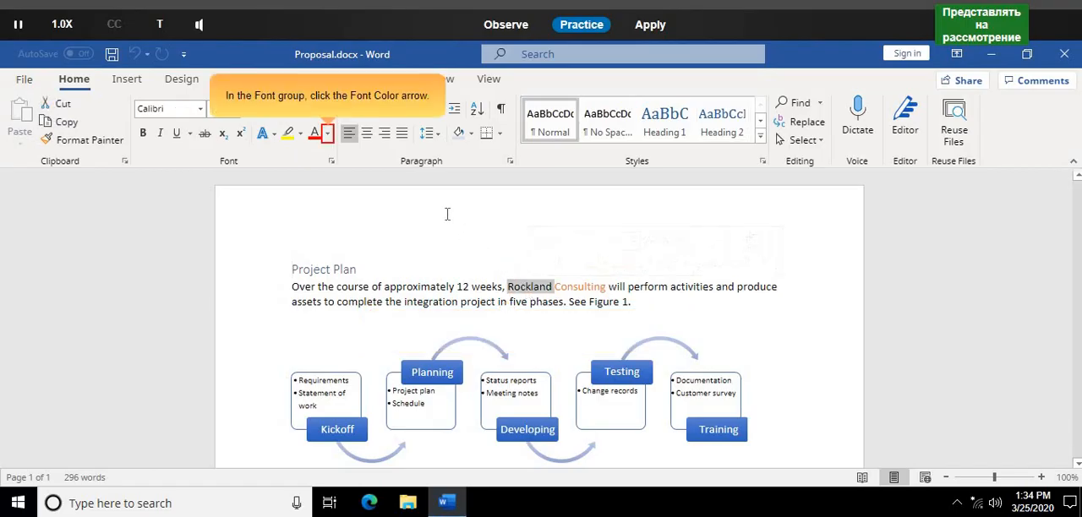
left_click(329, 134)
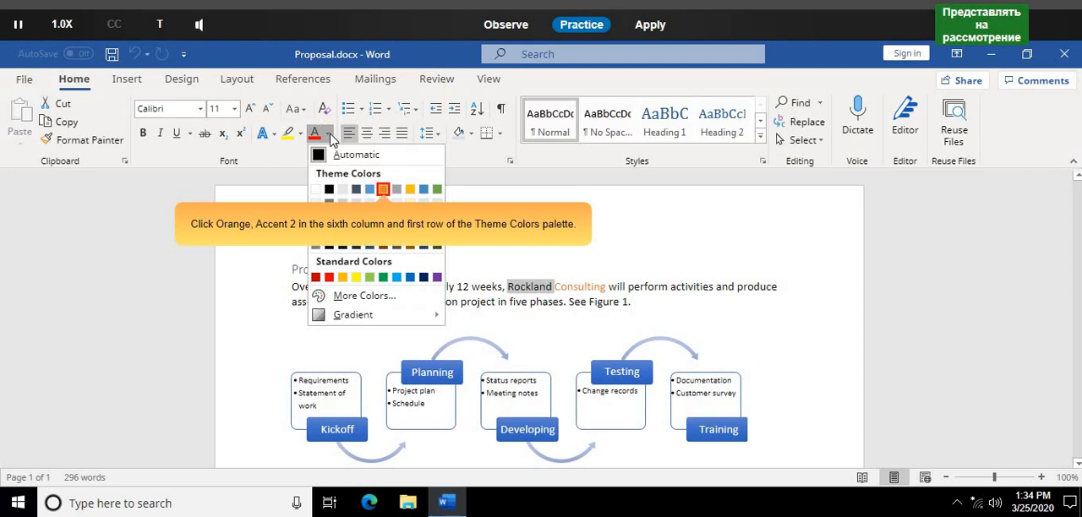
left_click(384, 190)
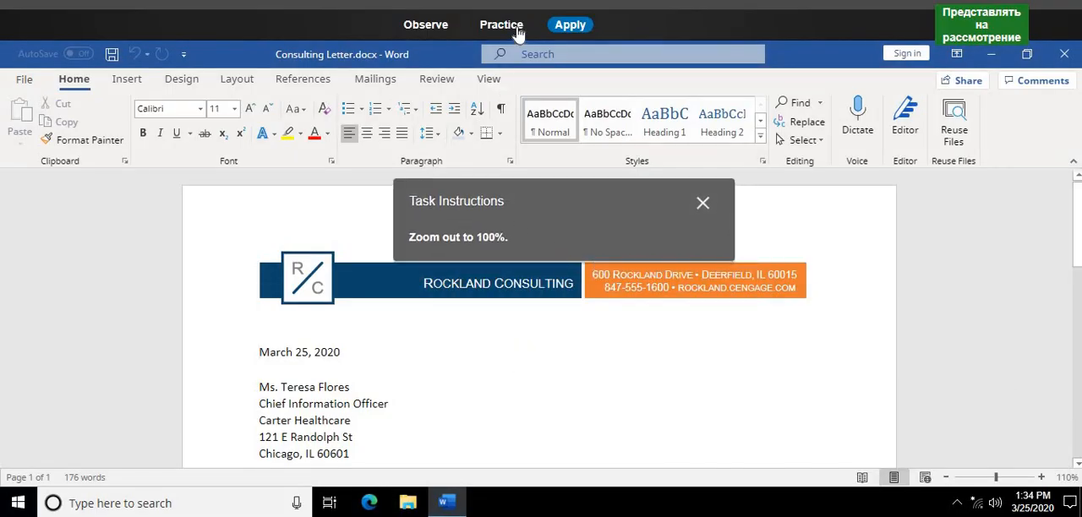
- In Practice mode, zoom Consulting Letter.docx out to 100%
left_click(518, 32)
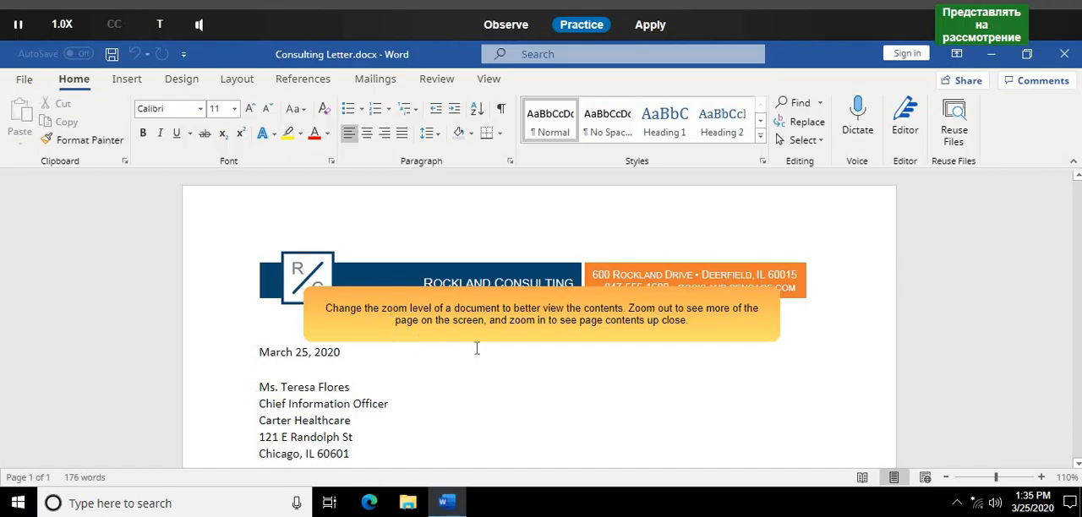
left_click(592, 332)
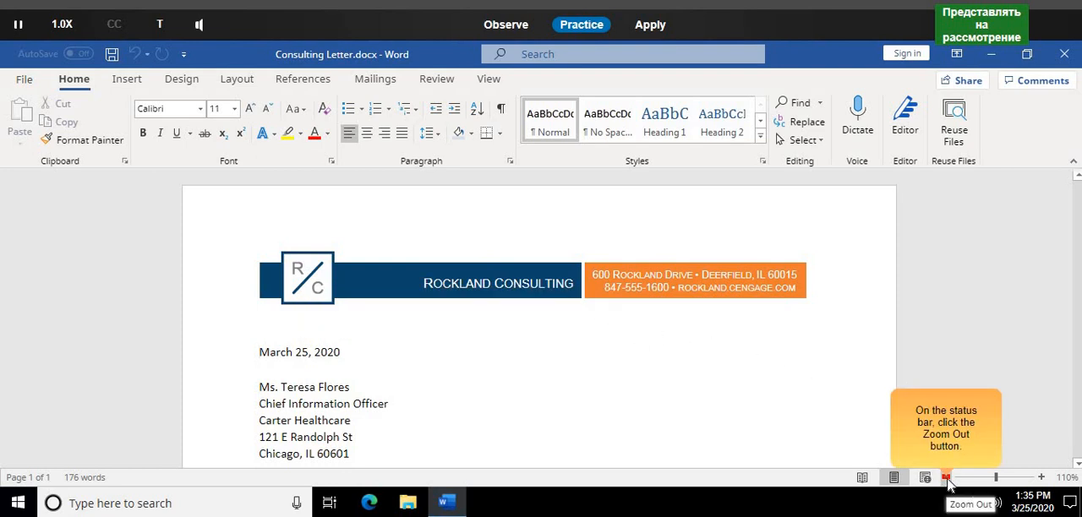
left_click(948, 478)
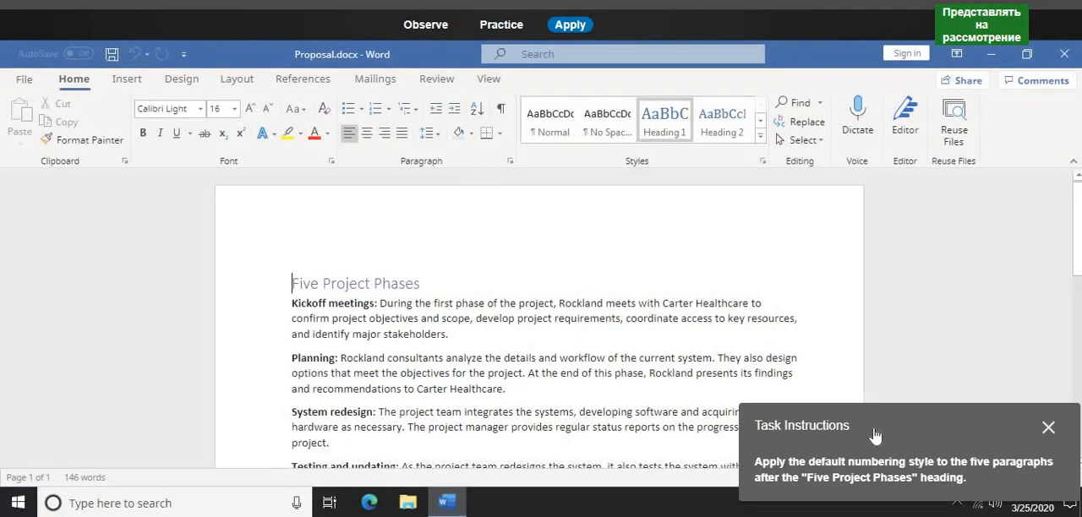
- In Practice mode, apply the default numbering style to the five paragraphs after the "Five Project Phases" heading in Proposal.docx
left_click_drag(804, 370, 531, 210)
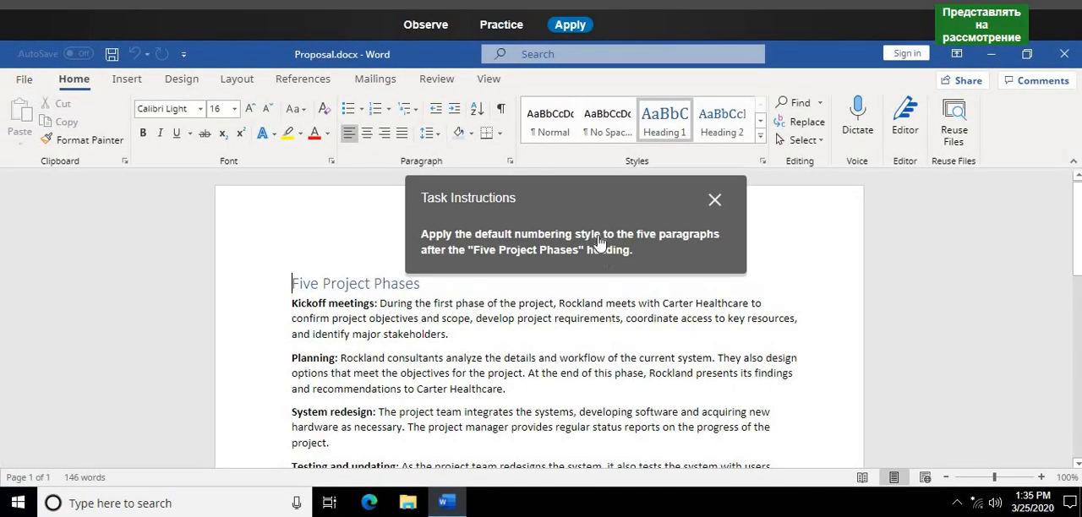
left_click(501, 25)
left_click(513, 253)
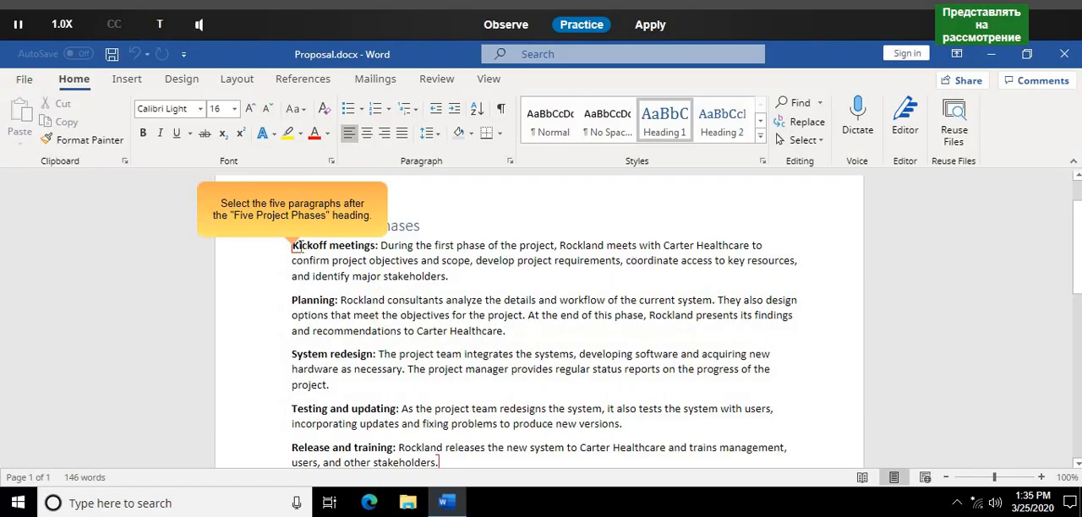
left_click_drag(294, 247, 439, 468)
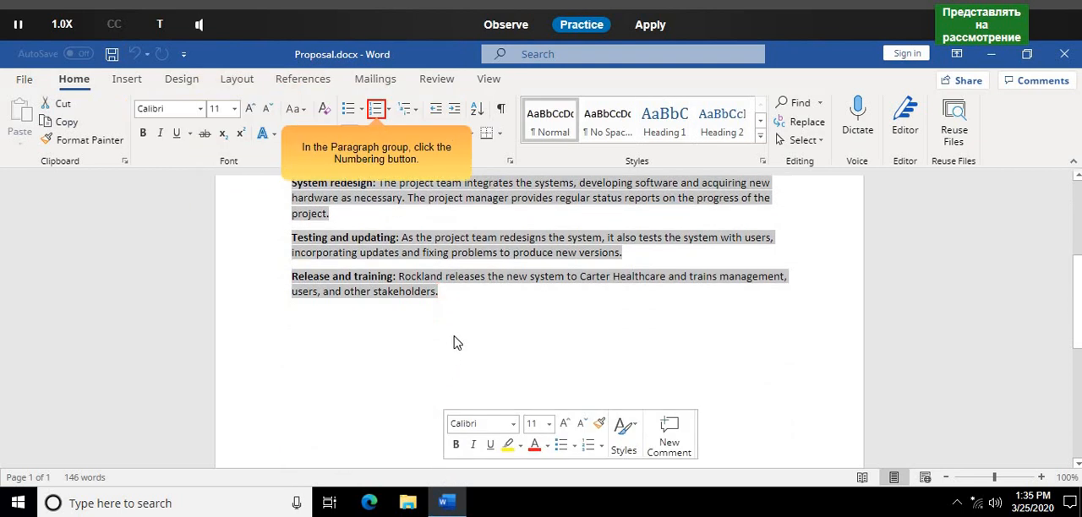
left_click(377, 110)
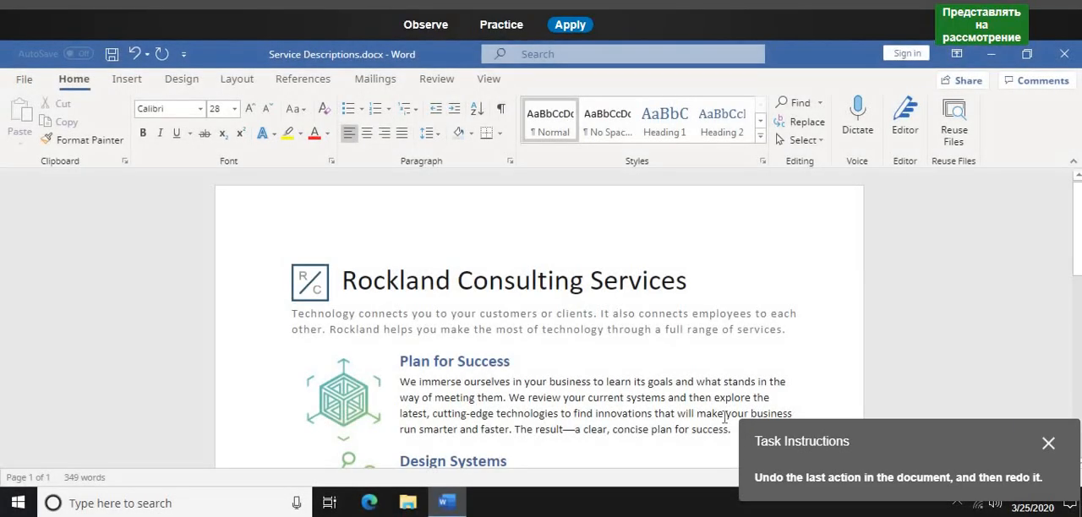
- In Practice mode, undo the last action in Service Descriptions.docx and redo it
left_click_drag(864, 441, 526, 218)
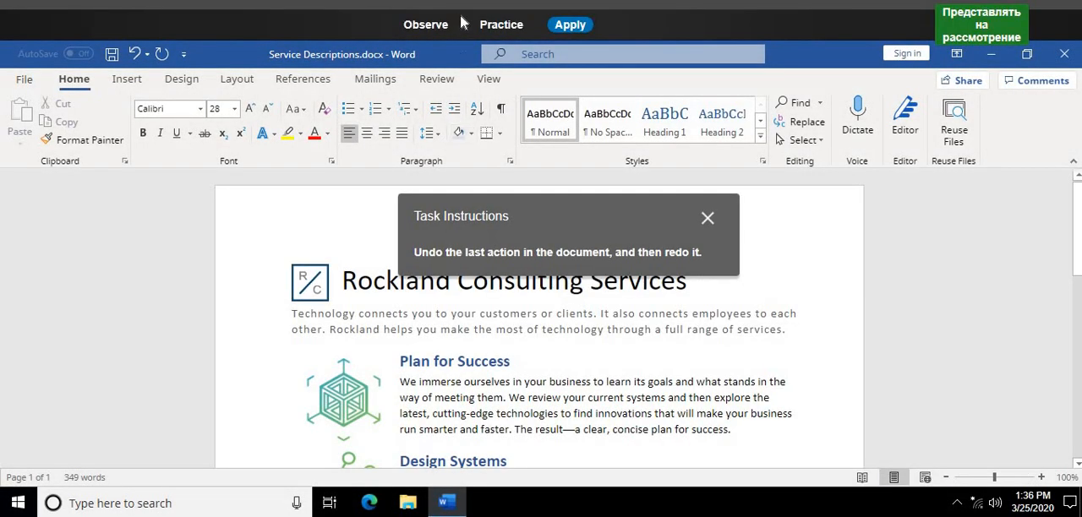
left_click(501, 27)
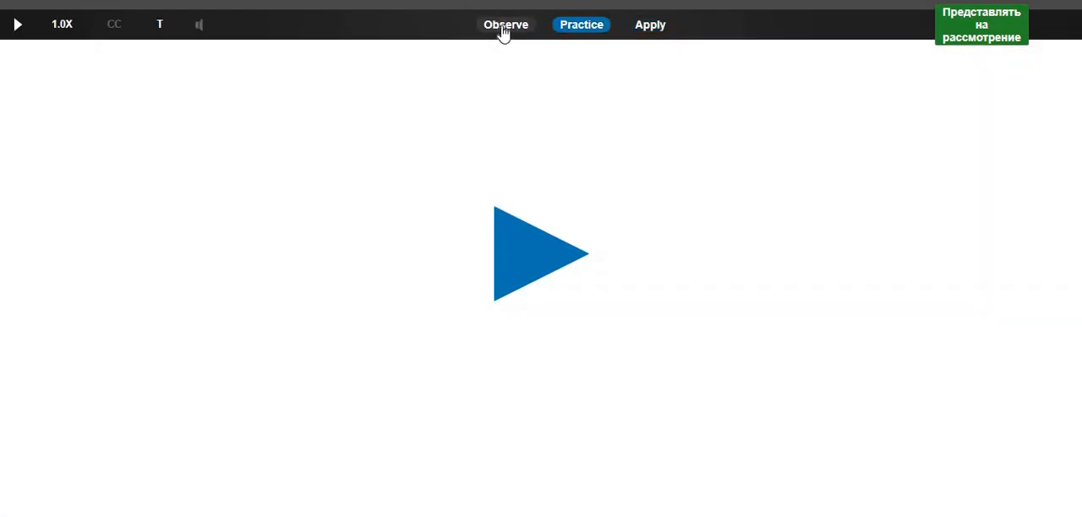
left_click(501, 247)
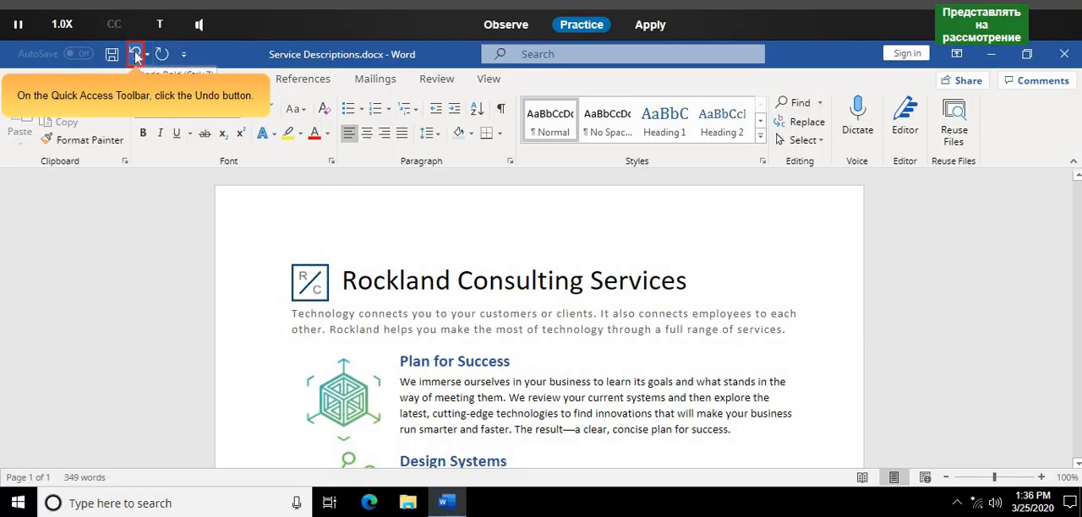
left_click(135, 55)
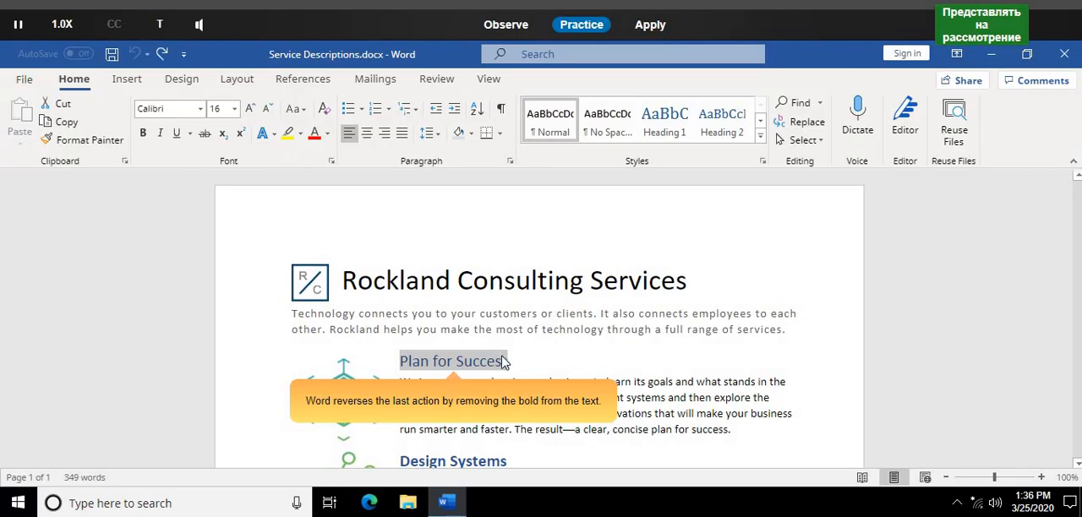
left_click(163, 55)
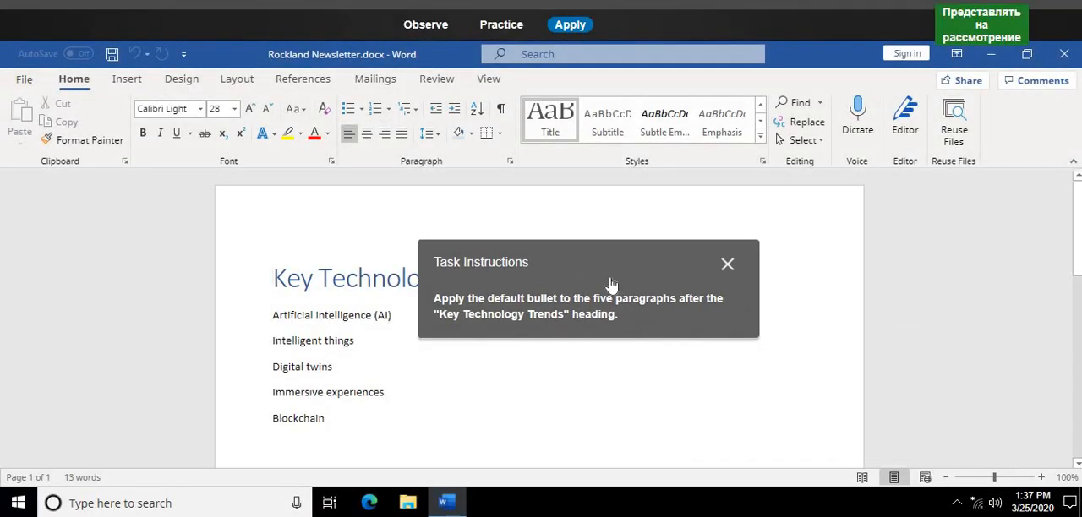
- In Practice mode, apply the default bullet to the five paragraphs after the "Key Technology Trends" heading in Rockland Newsletter.docx
left_click(497, 26)
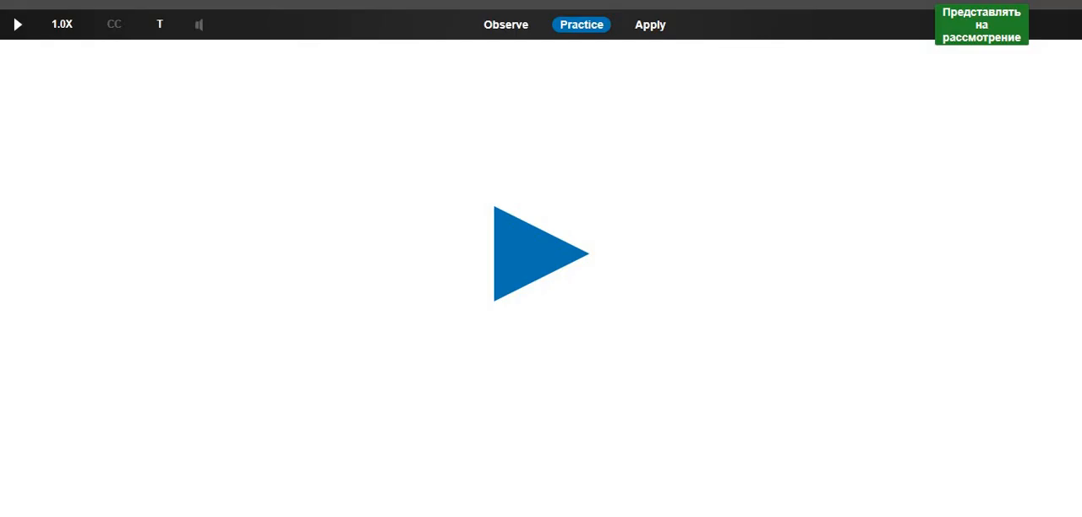
left_click(538, 254)
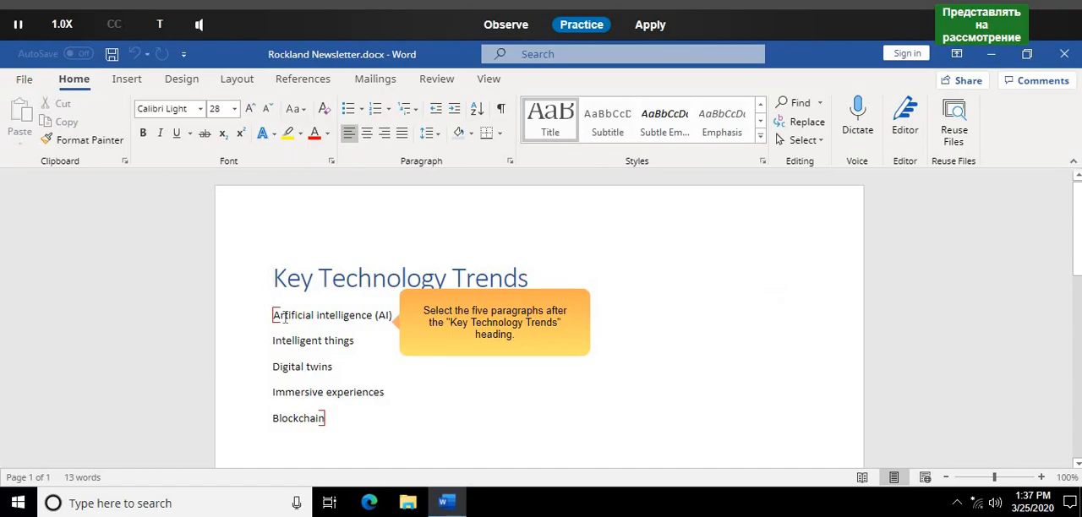
left_click_drag(276, 315, 326, 421)
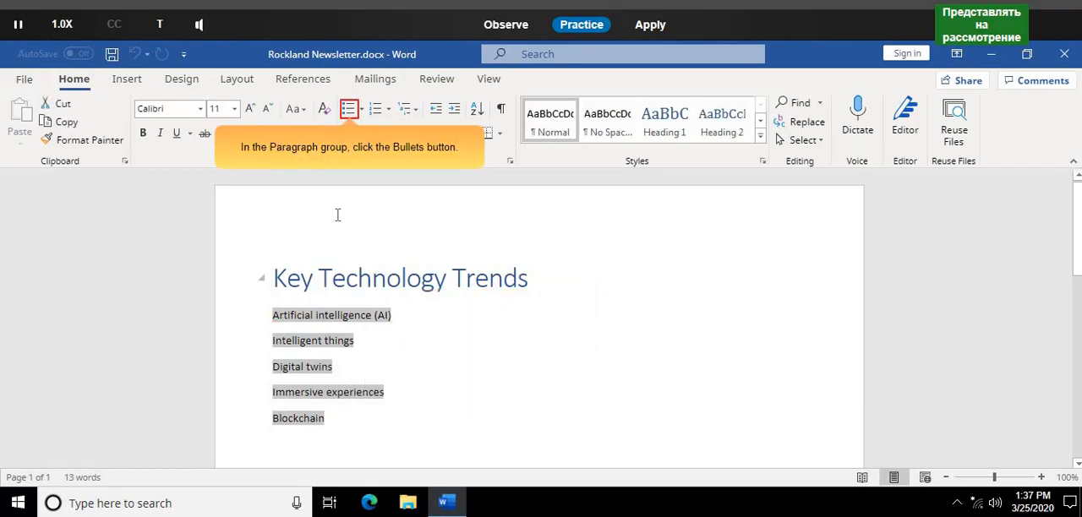
left_click(349, 110)
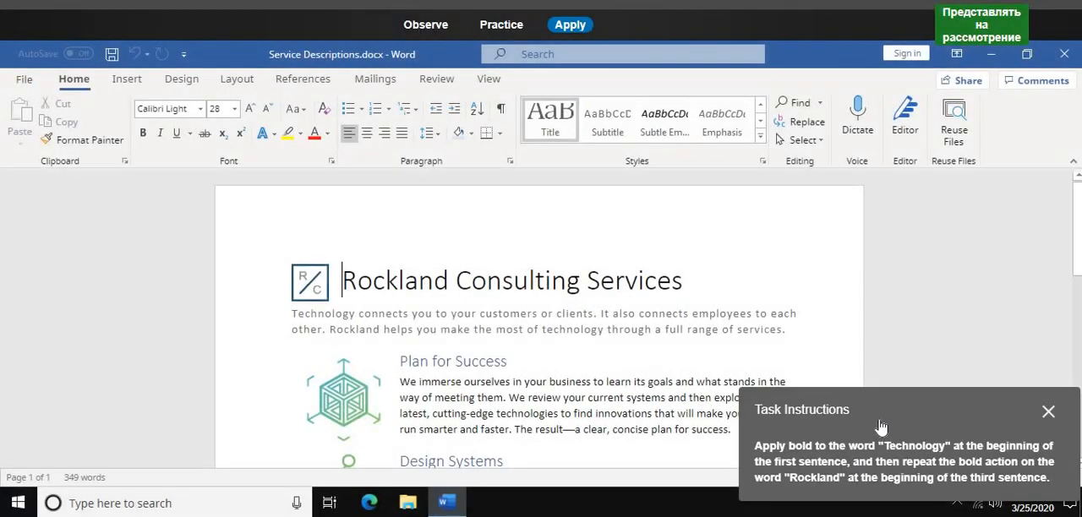
- In Practice mode, bold "Technology" in the first sentence of Service Descriptions.docx and repeat the bold action on "Rockland" in the third sentence
left_click_drag(955, 404, 552, 247)
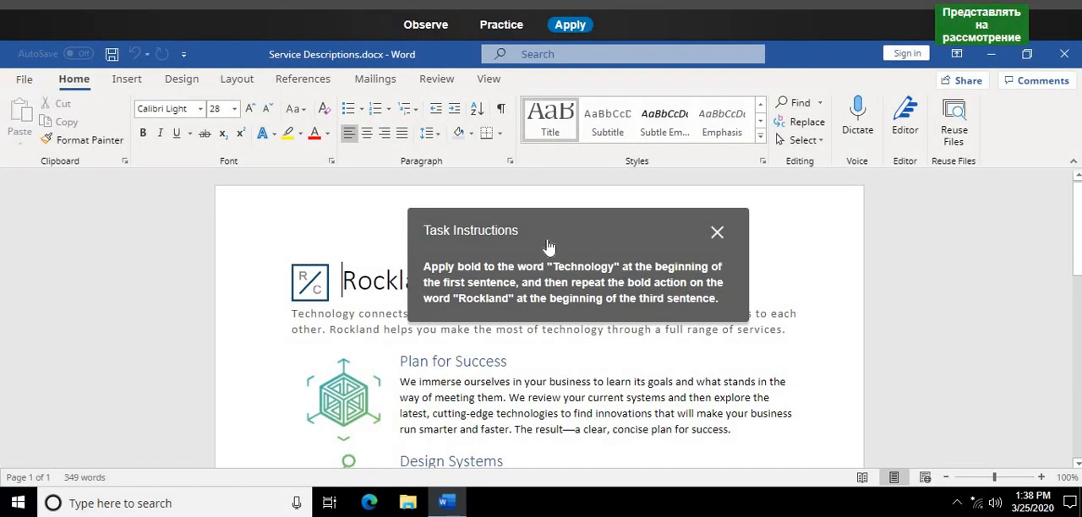
left_click(502, 26)
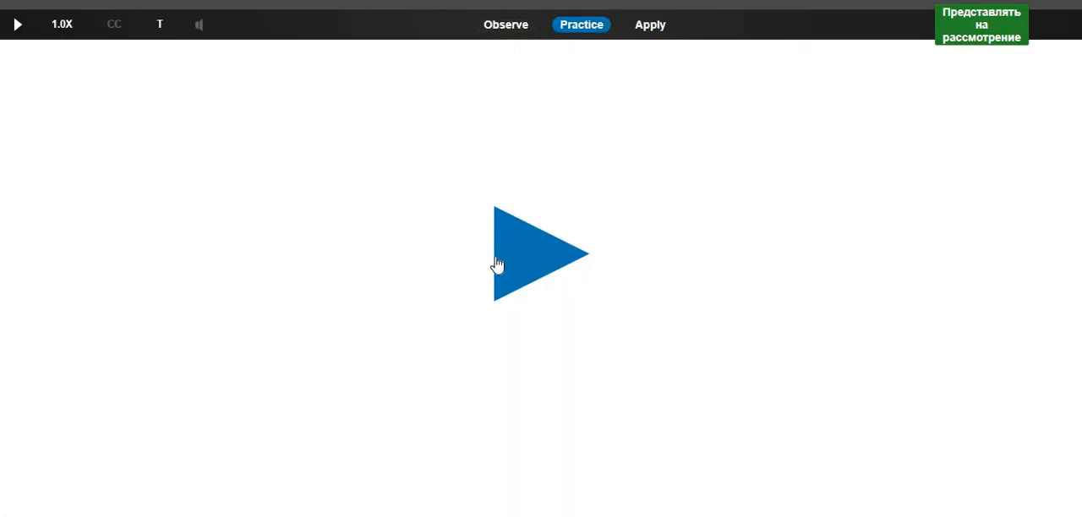
left_click(497, 266)
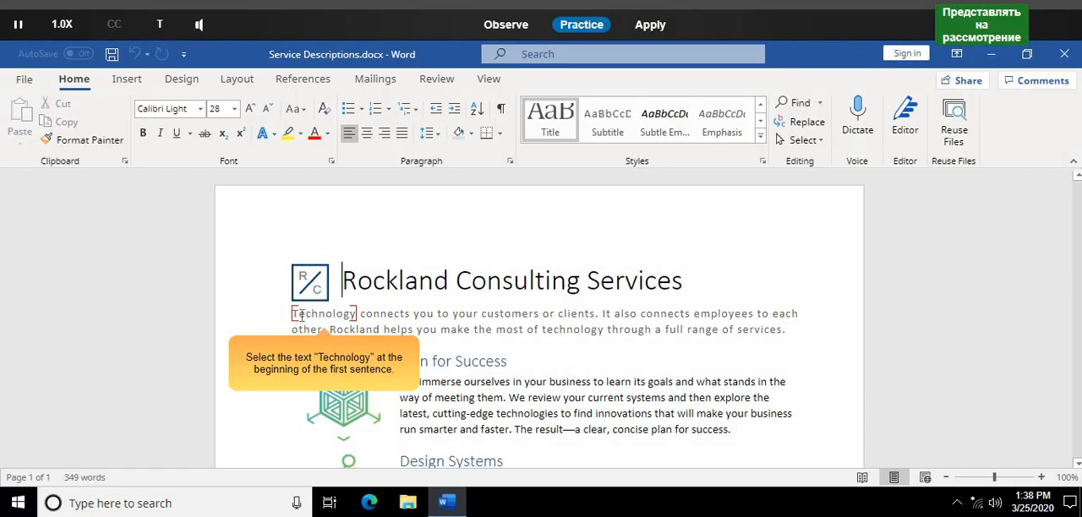
mouse_move(293, 314)
left_mouse_down()
mouse_move(342, 314)
mouse_move(359, 329)
mouse_move(355, 314)
mouse_move(292, 312)
left_mouse_up()
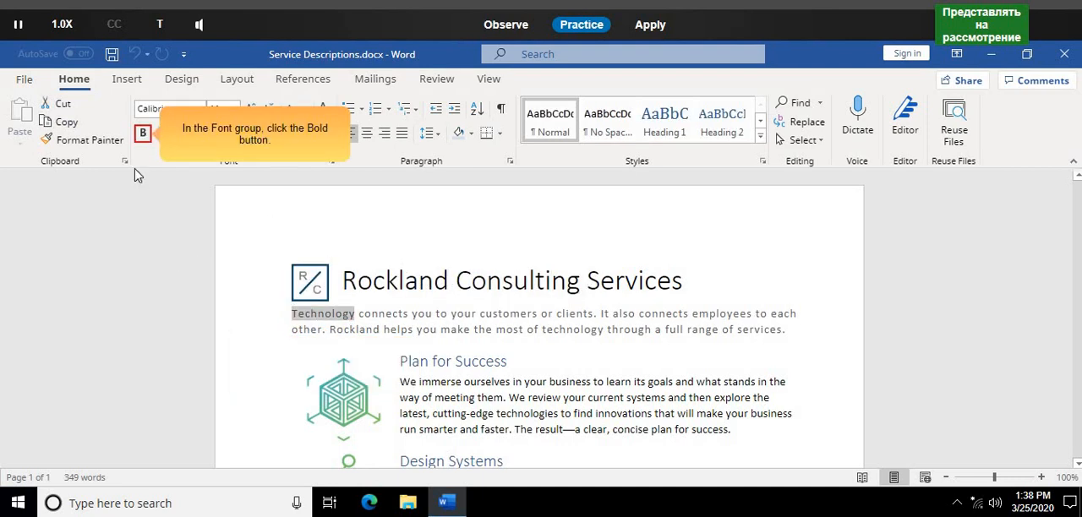
left_click(142, 136)
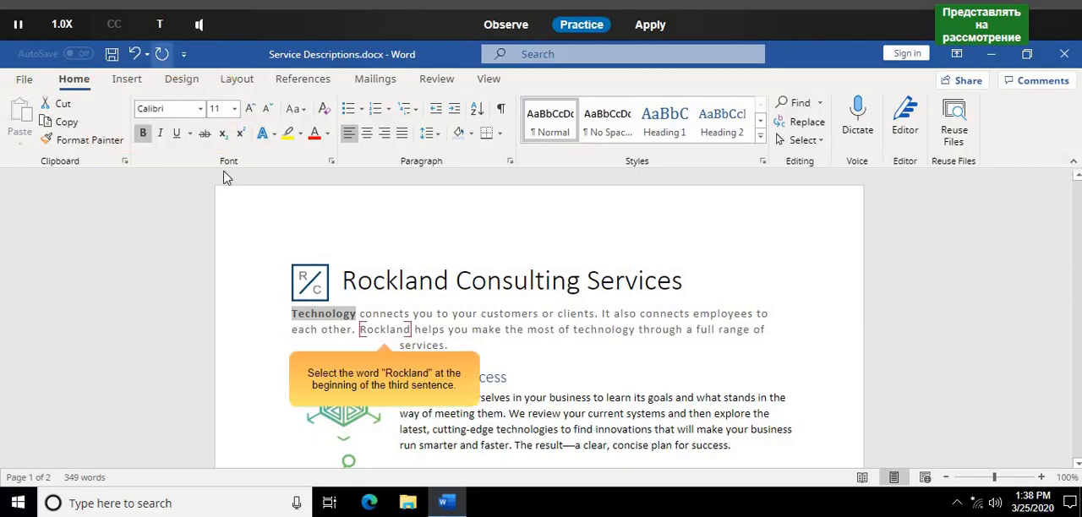
double_click(379, 329)
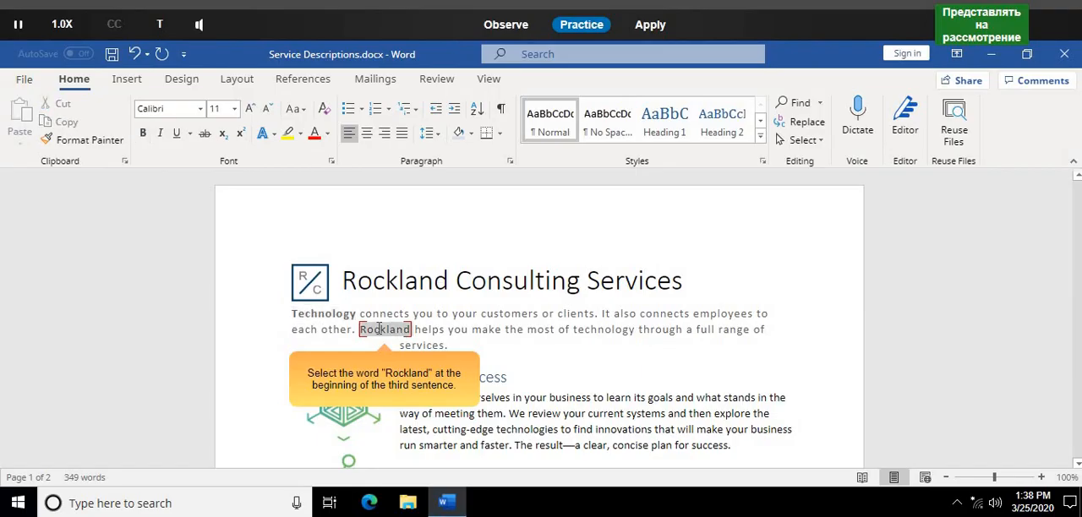
left_click(160, 58)
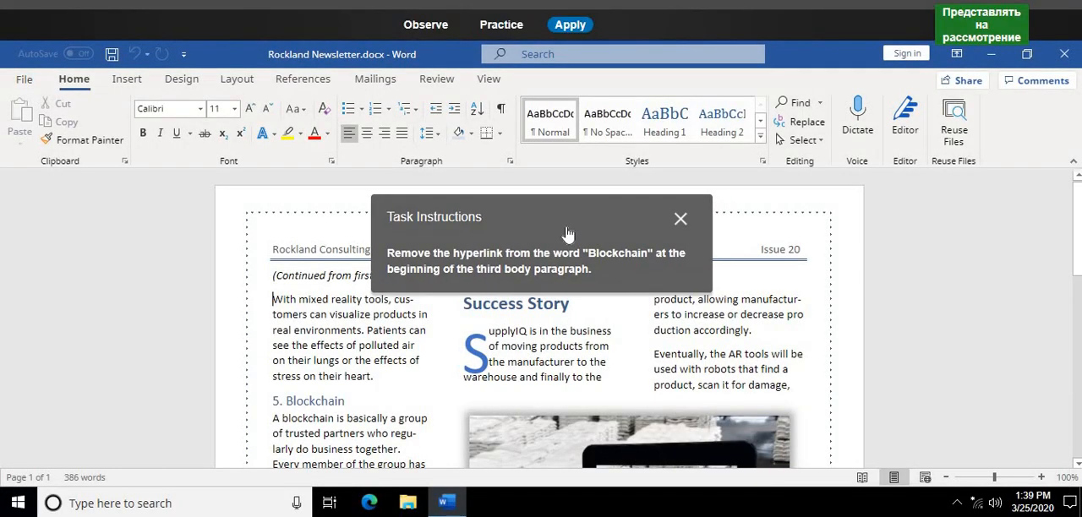
- In Practice mode, remove the hyperlink from the word "Blockchain" at the start of the third body paragraph in Rockland Newsletter.docx
left_click(488, 27)
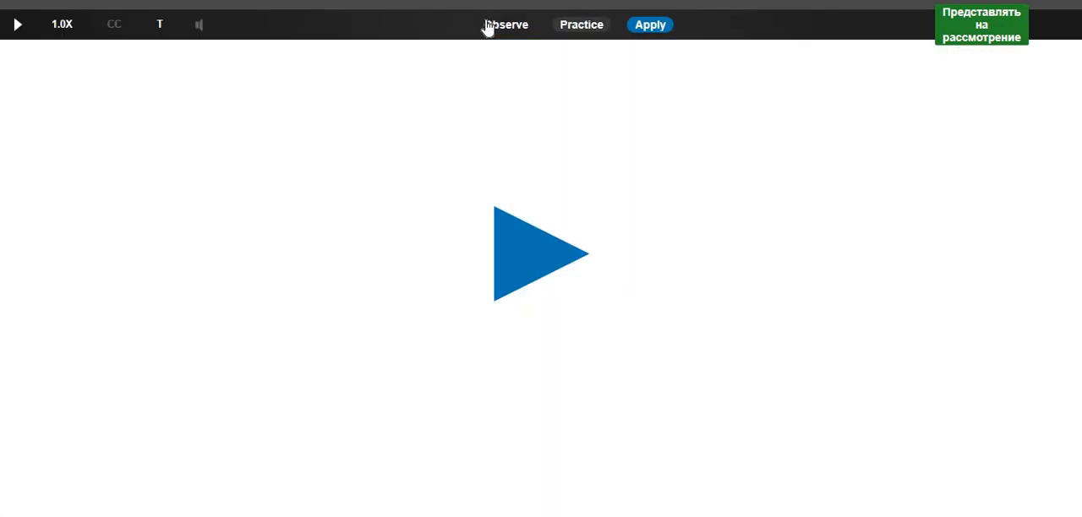
left_click(525, 250)
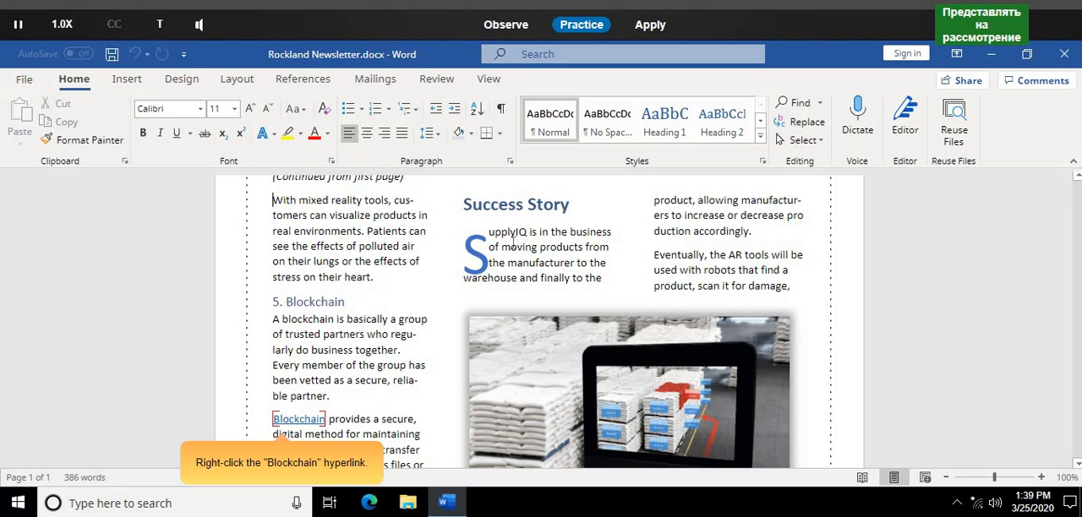
right_click(304, 417)
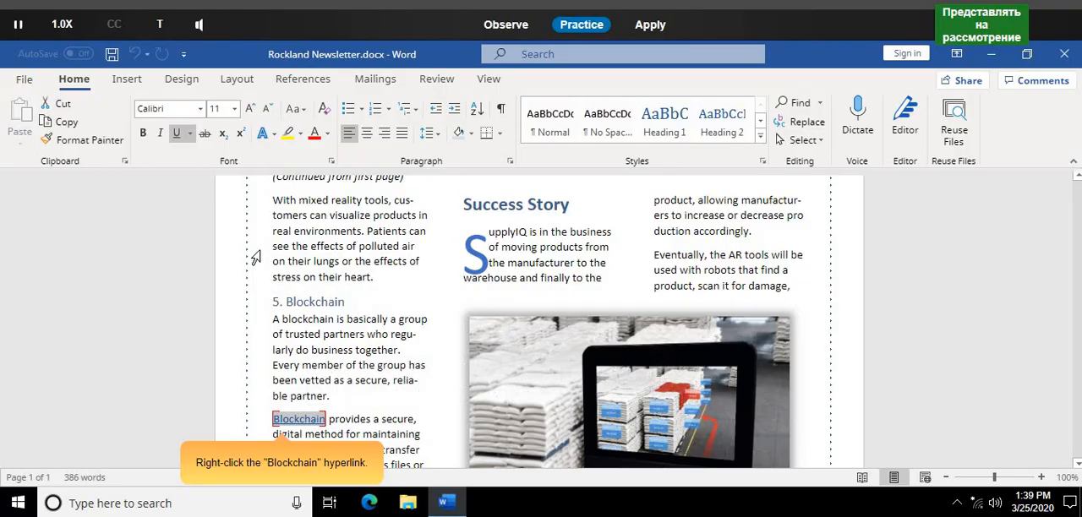
right_click(312, 418)
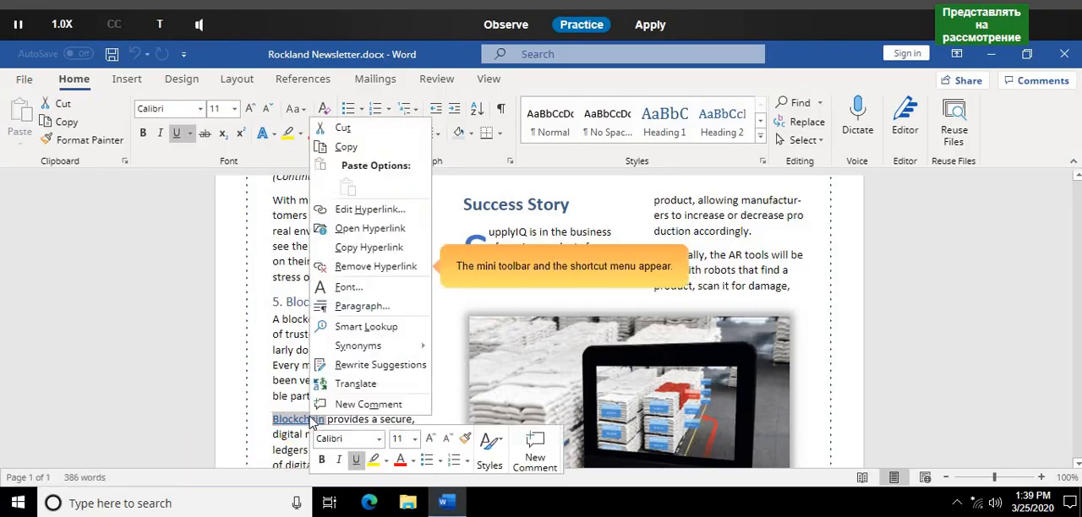
left_click(366, 267)
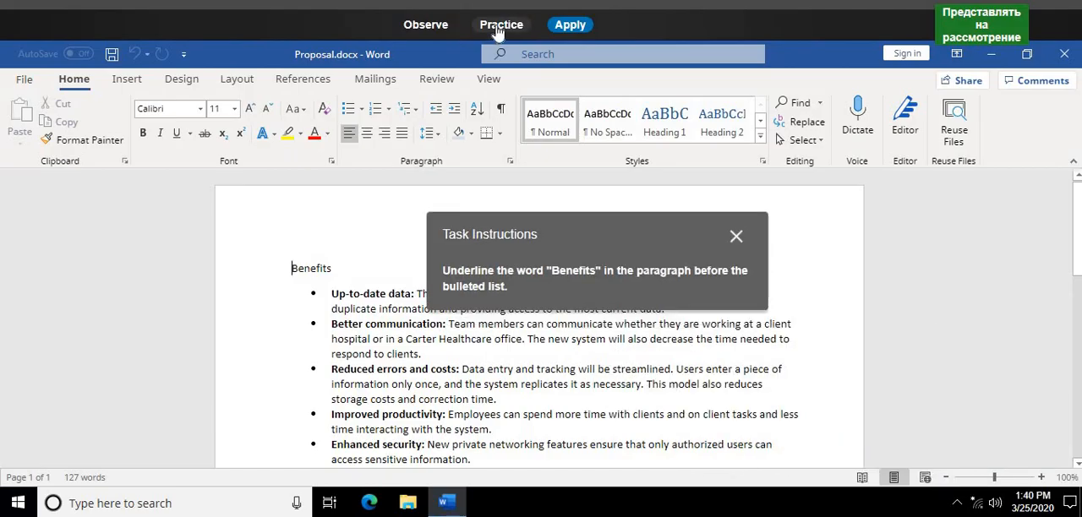
- In Practice mode, underline the word "Benefits" in the paragraph before the bulleted list in Proposal.docx
left_click(499, 26)
left_click(558, 254)
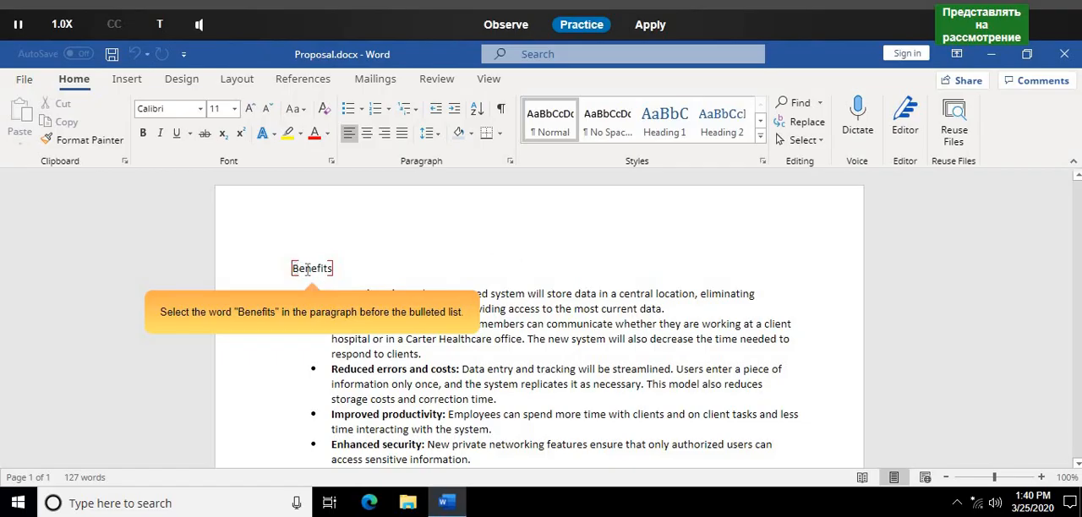
left_click_drag(293, 269, 333, 276)
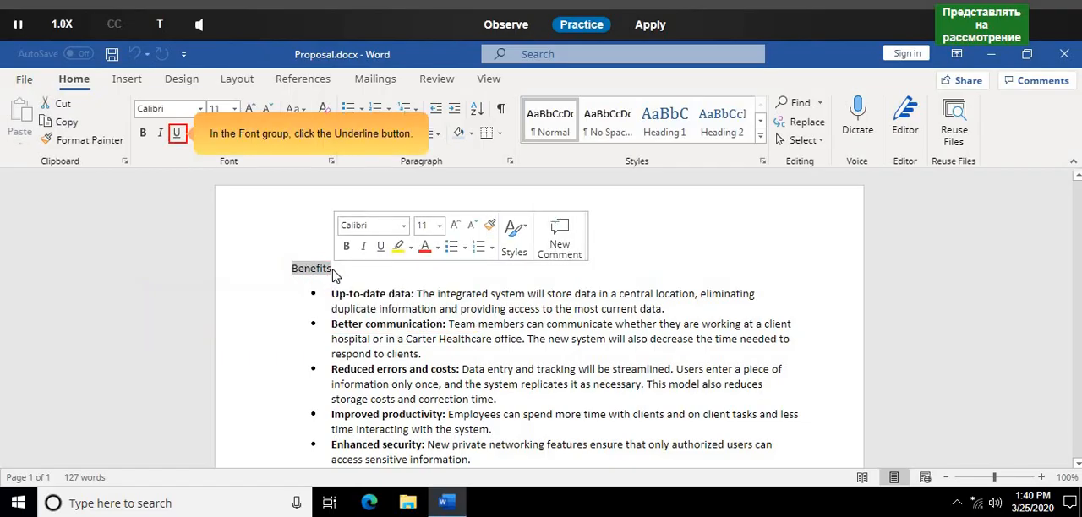
left_click(179, 134)
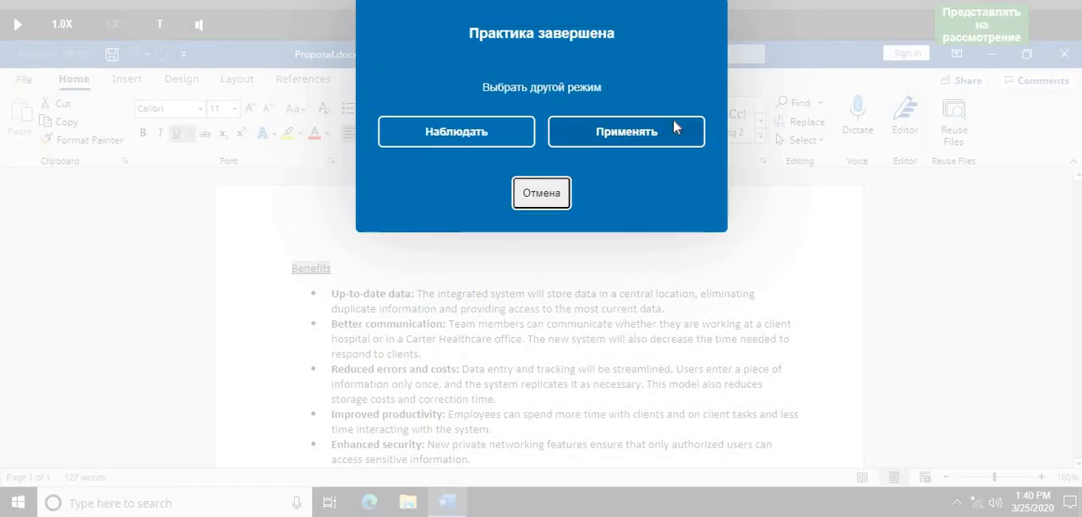
- Switch to Apply mode and underline the word "Benefits" before the bulleted list in Proposal.docx
left_click(673, 126)
double_click(312, 268)
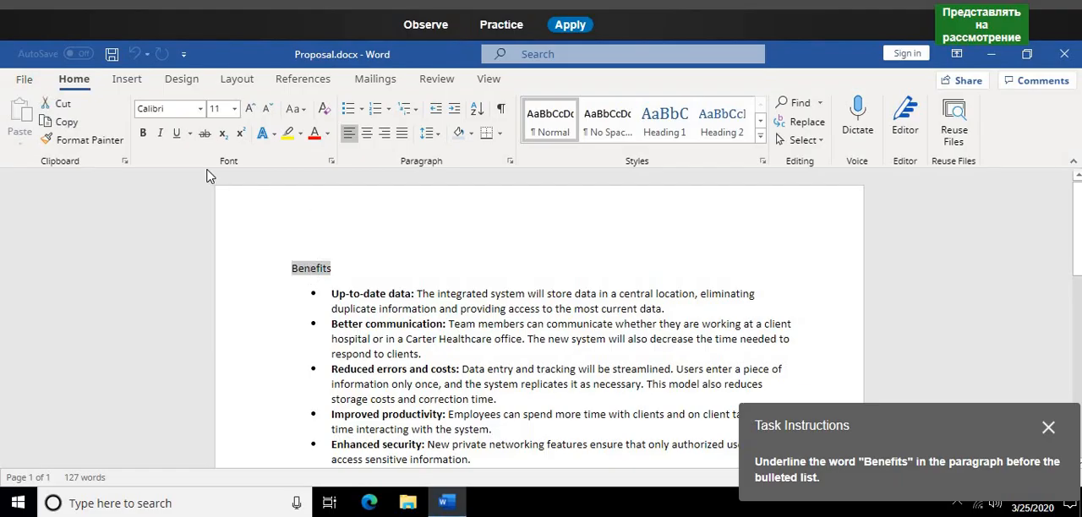
key("ctrl+u")
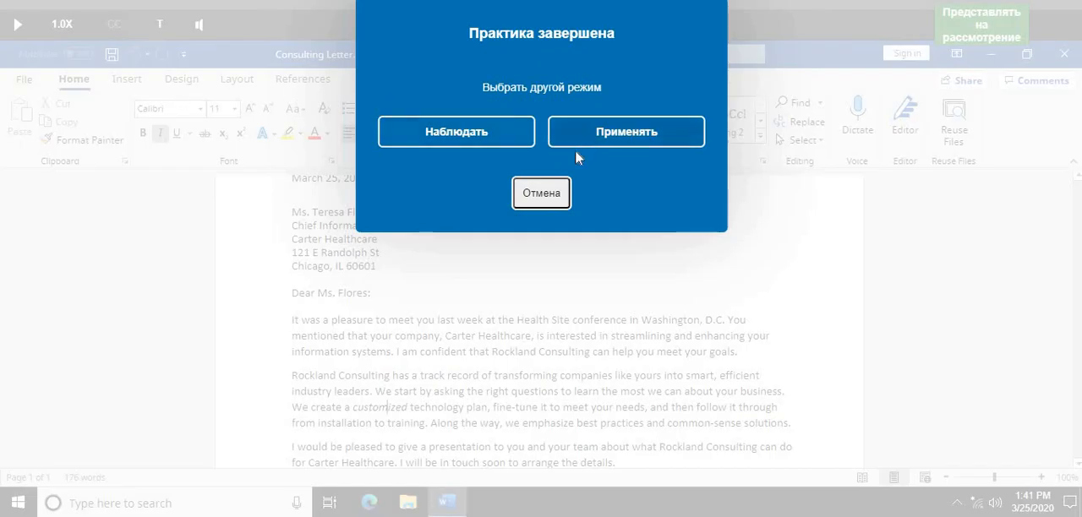
- Switch to Apply mode and italicize the word "customized" in the second body paragraph of Consulting Letter.docx
left_click(624, 145)
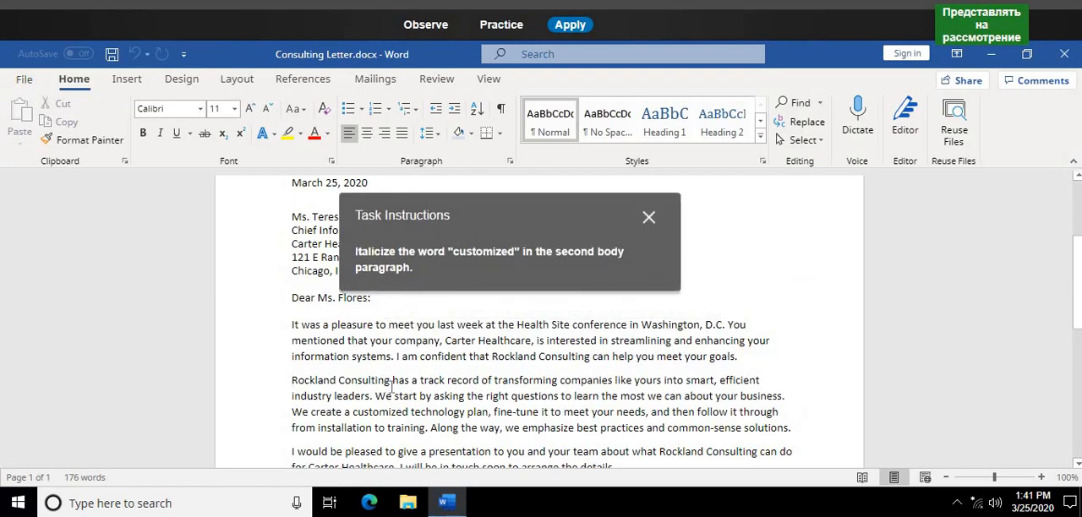
double_click(391, 413)
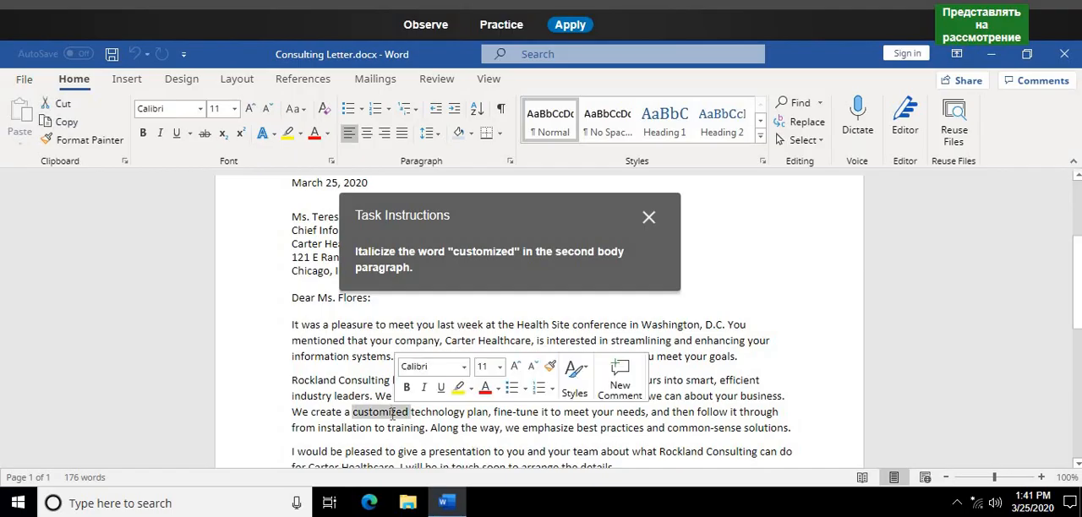
left_click(160, 134)
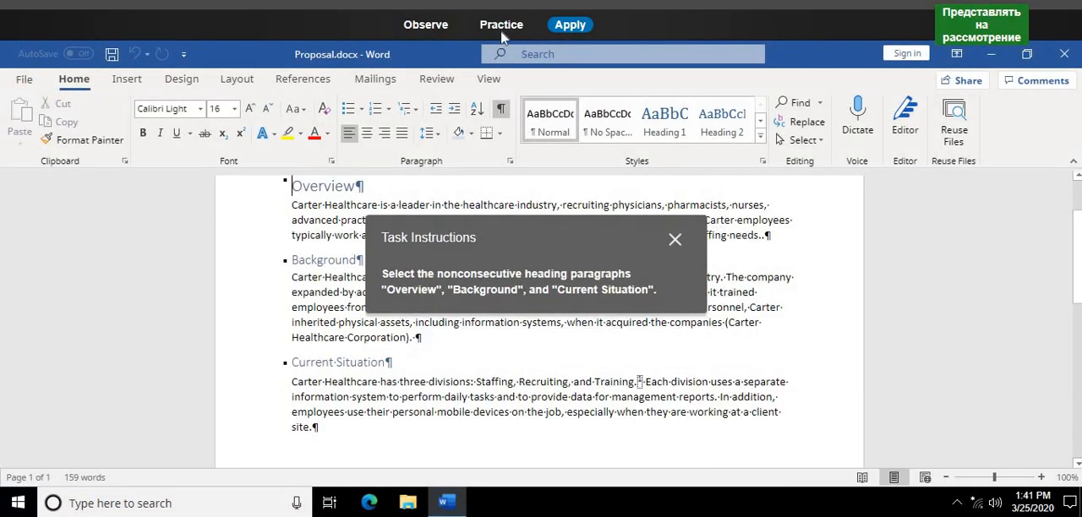
- In Practice mode, select the "Overview" heading paragraph in Proposal.docx for the nonconsecutive selection task
left_click(501, 31)
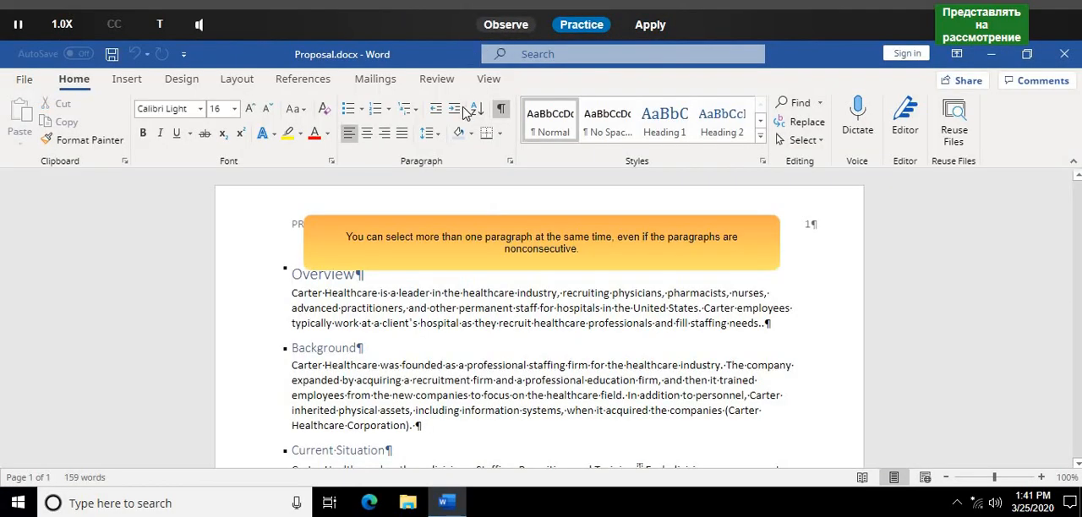
left_click(470, 258)
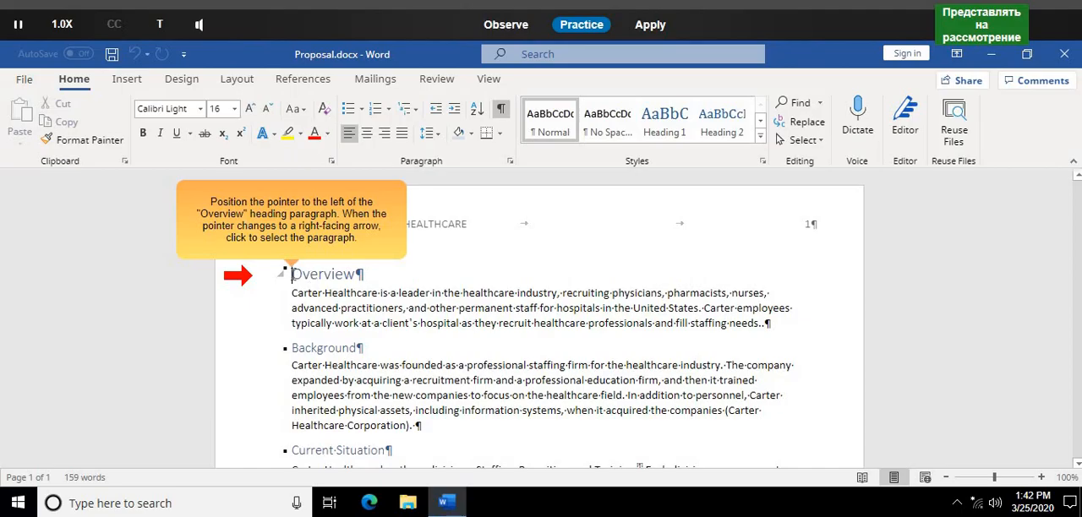
right_click(340, 274)
left_click_drag(294, 279, 355, 285)
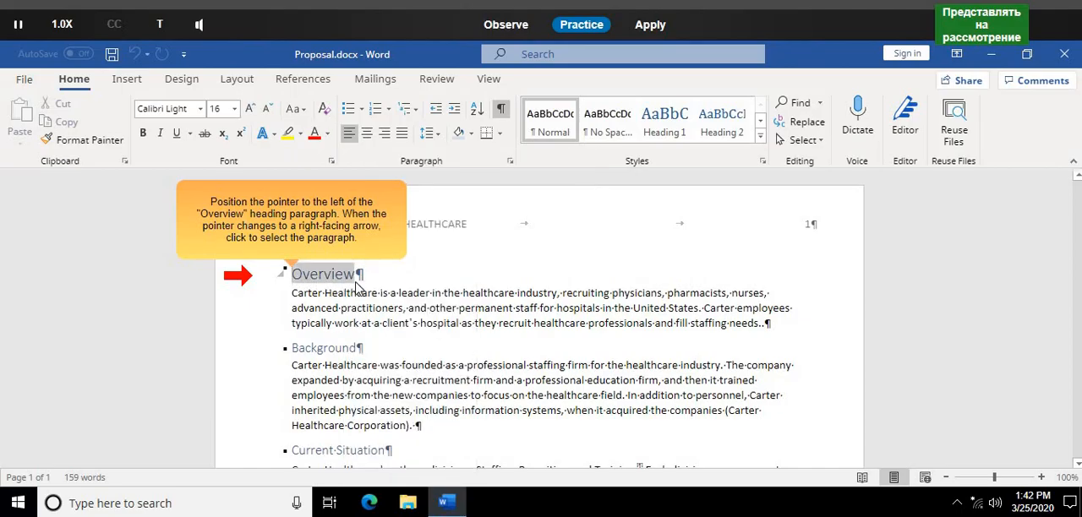
left_click(288, 279)
left_click(281, 281)
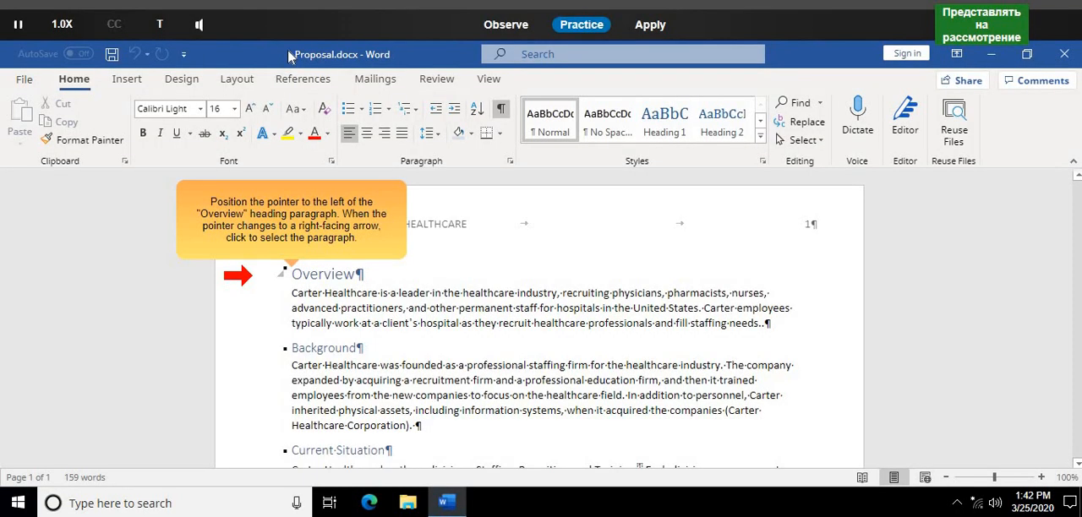
left_click(305, 277)
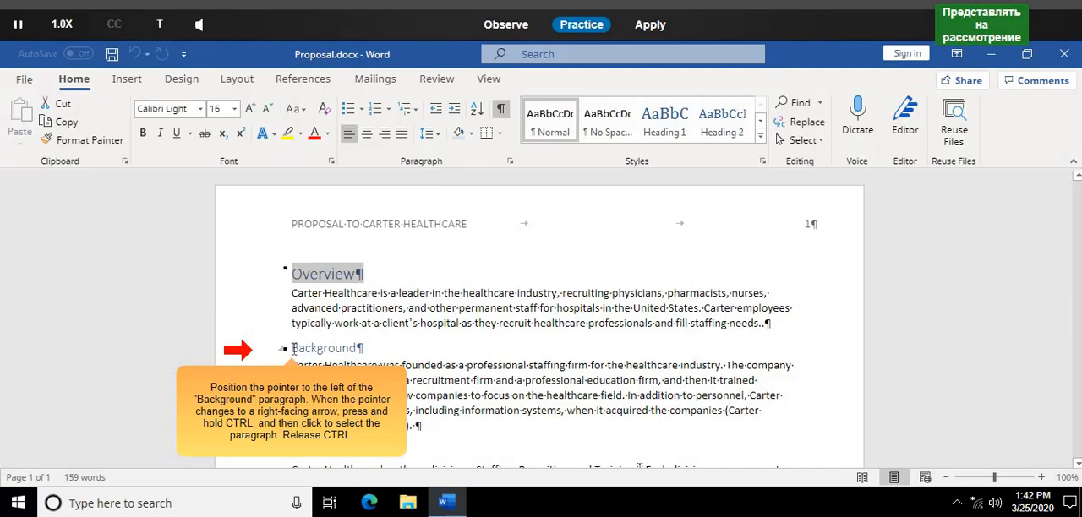
- Try to add the "Background" heading paragraph to the "Overview" selection in Proposal.docx
left_click(293, 348)
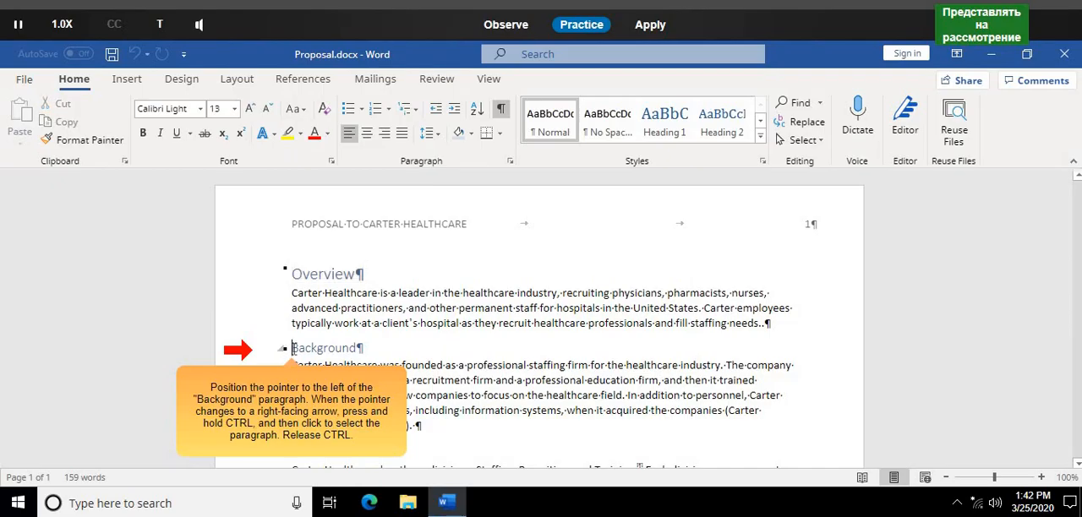
left_click(281, 354)
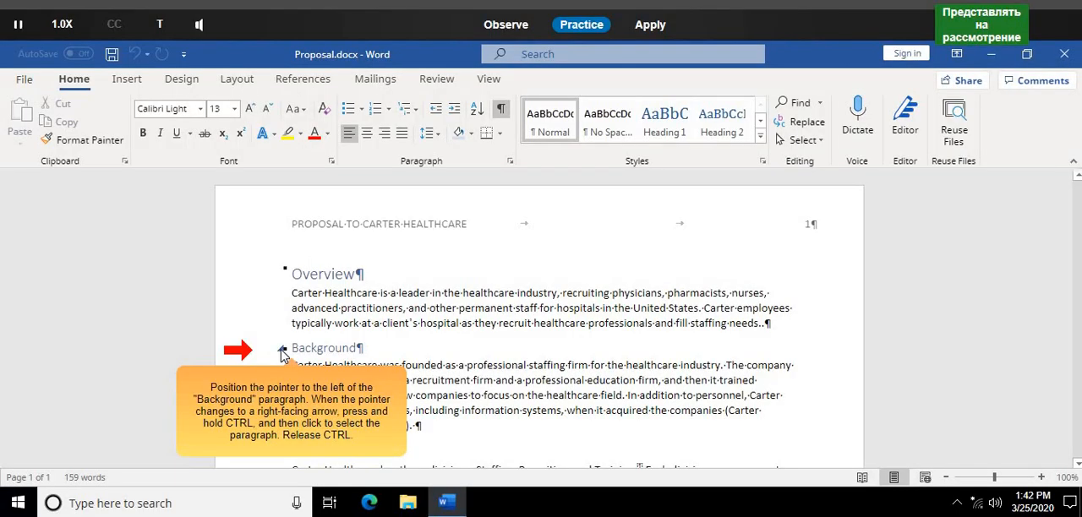
left_click(282, 354)
right_click(281, 353)
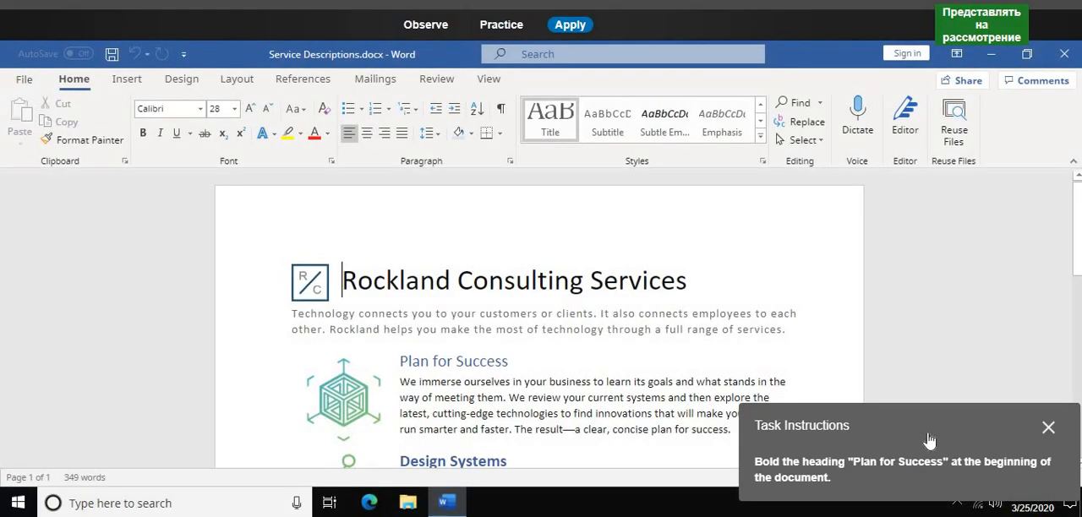
- In Practice mode, bold the heading "Plan for Success" at the beginning of Service Descriptions.docx
left_click_drag(929, 441, 560, 162)
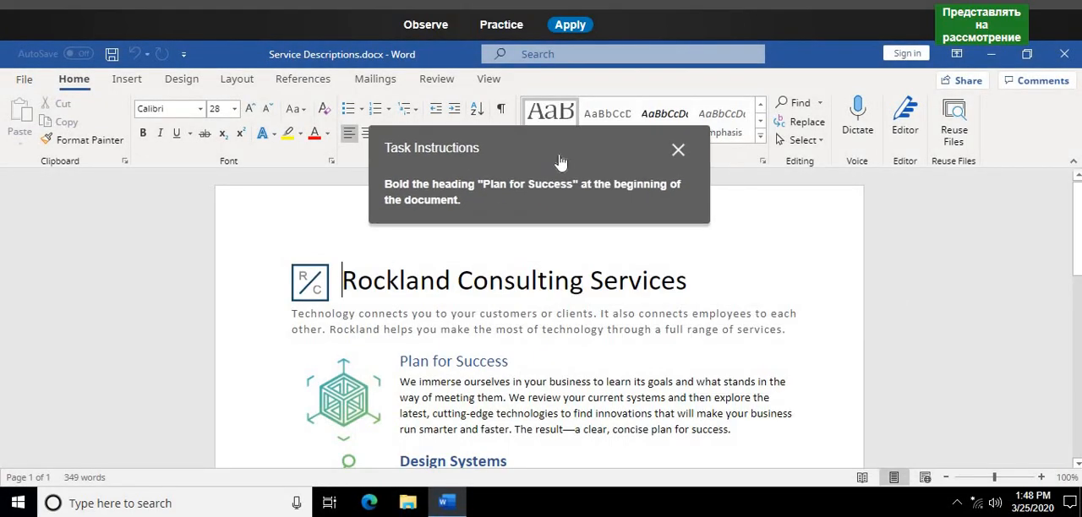
left_click(496, 25)
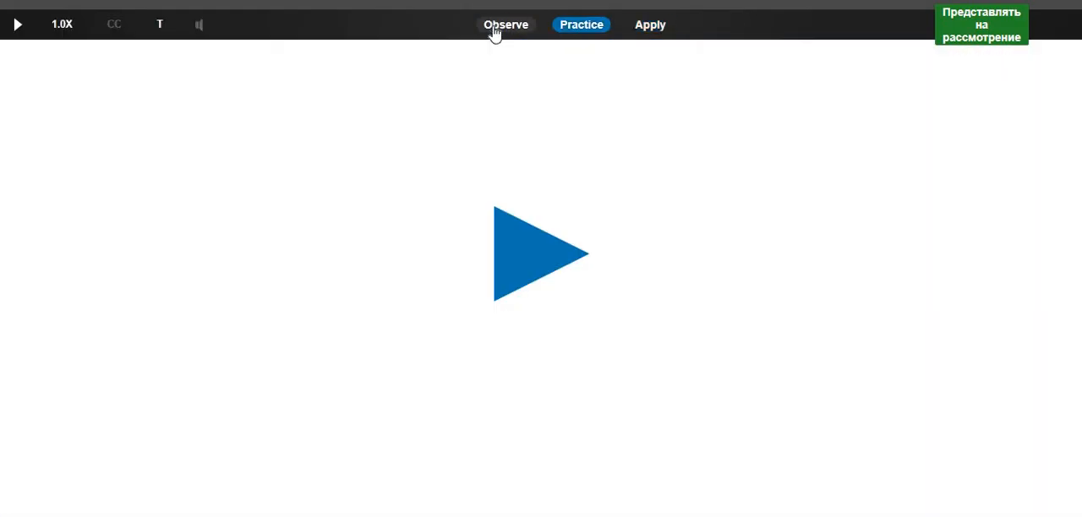
left_click(524, 265)
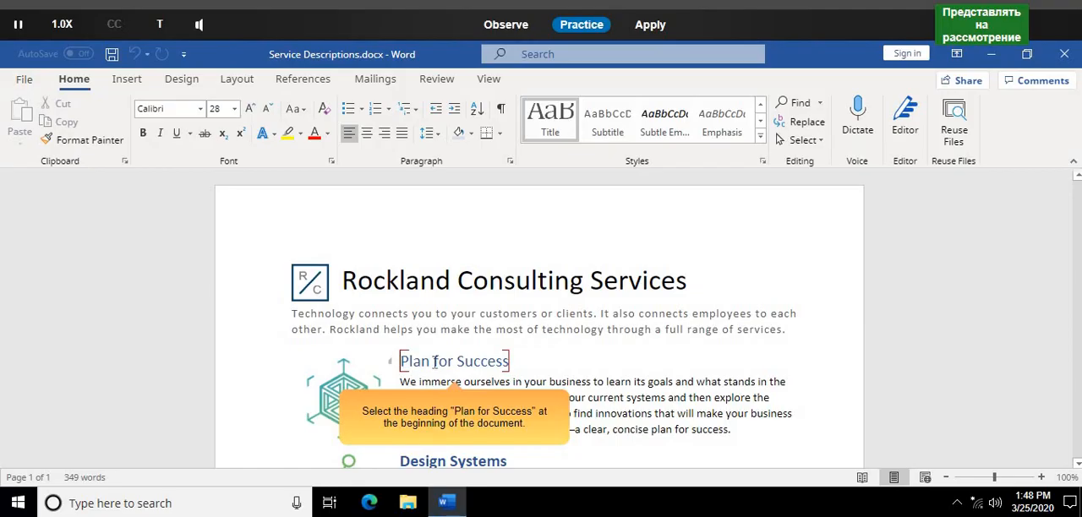
left_click_drag(395, 361, 512, 365)
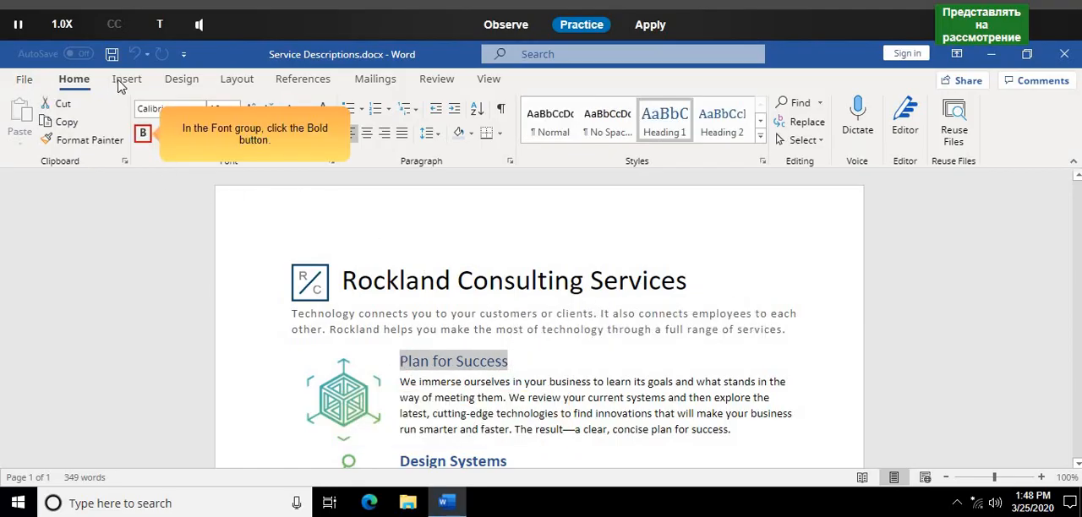
left_click(144, 135)
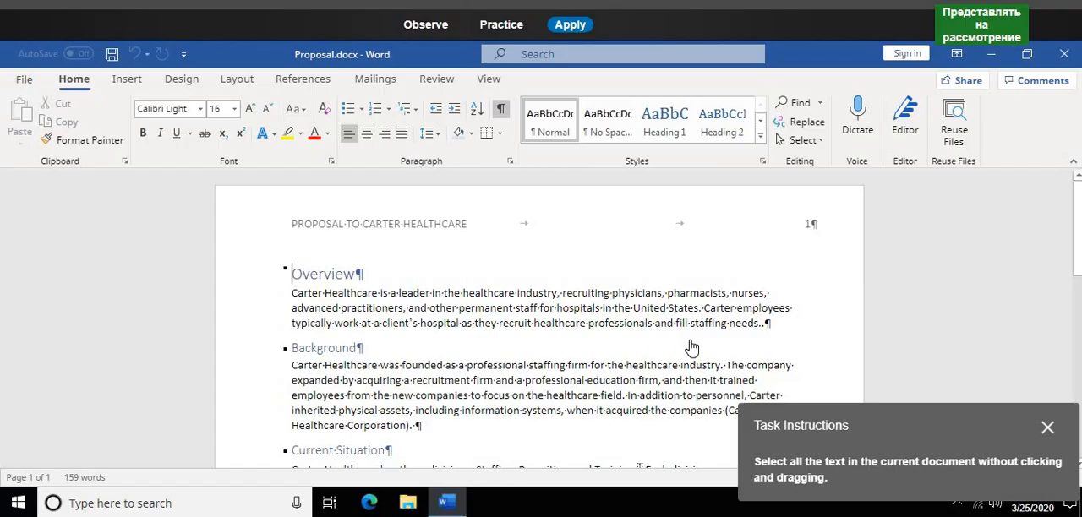
- In Practice mode, select all the text in Proposal.docx with the Select All command
left_click_drag(886, 442, 546, 251)
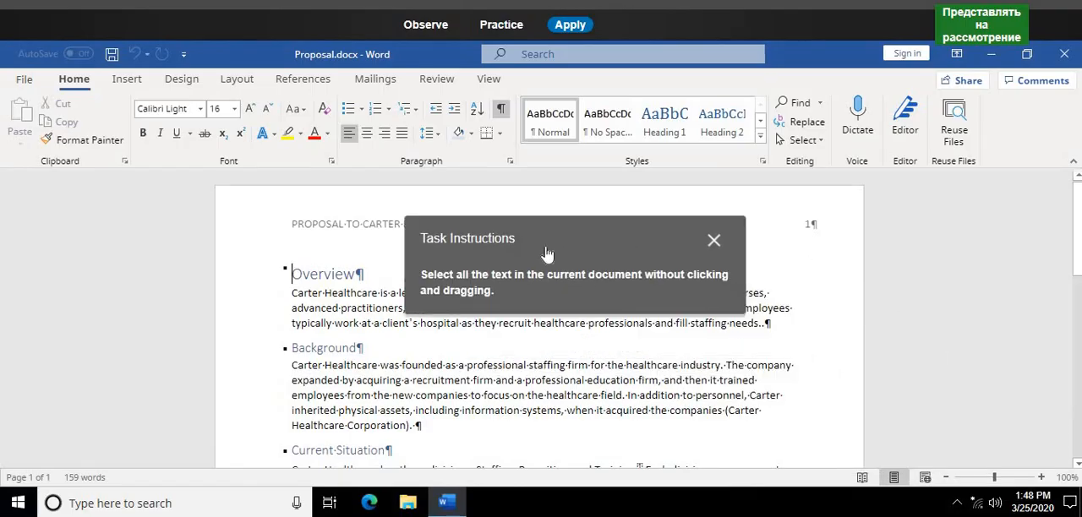
left_click(510, 30)
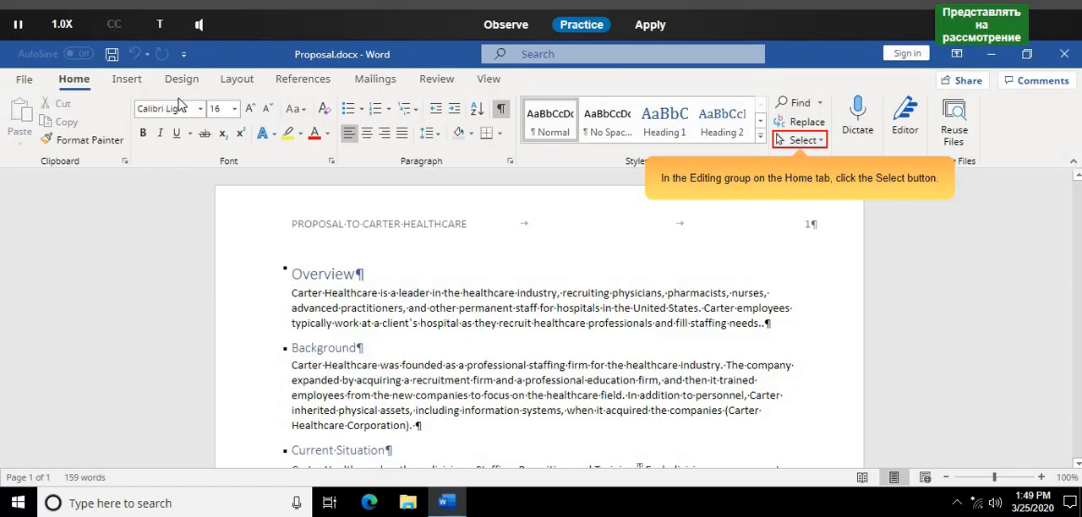
left_click(805, 139)
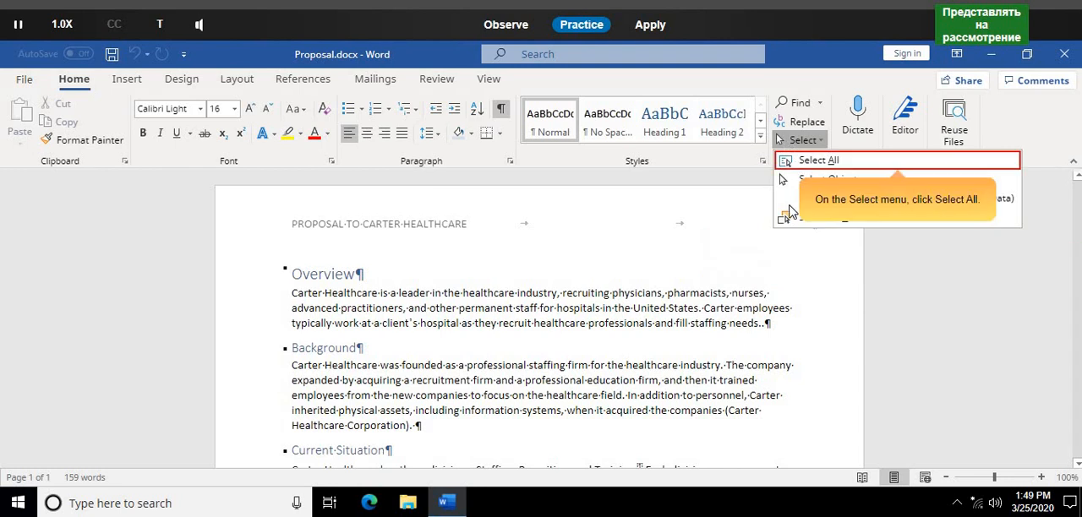
left_click(841, 166)
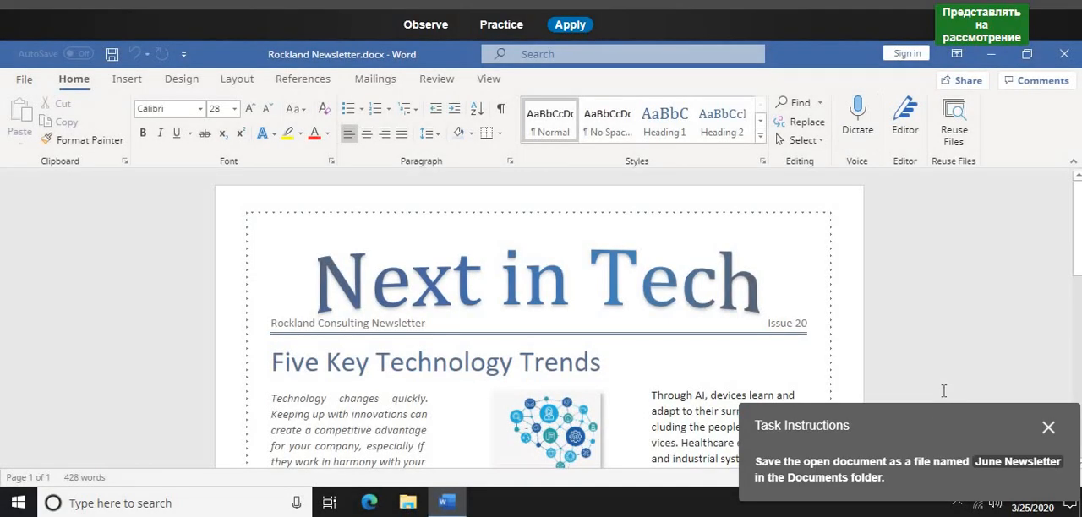
- In Practice mode, start the guided task on saving Rockland Newsletter.docx with a different name
left_click_drag(939, 445, 649, 280)
right_click(877, 428)
left_click(501, 26)
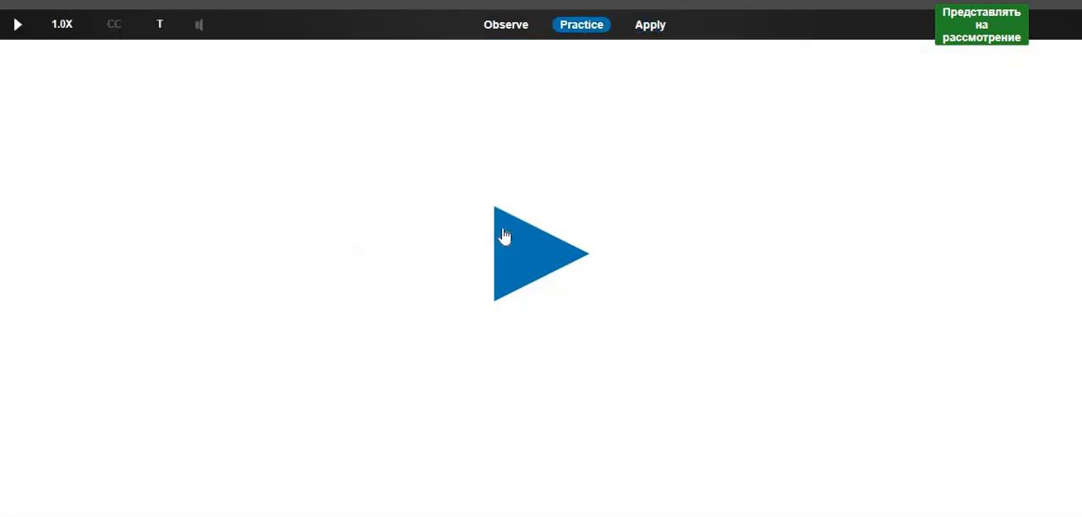
left_click(520, 283)
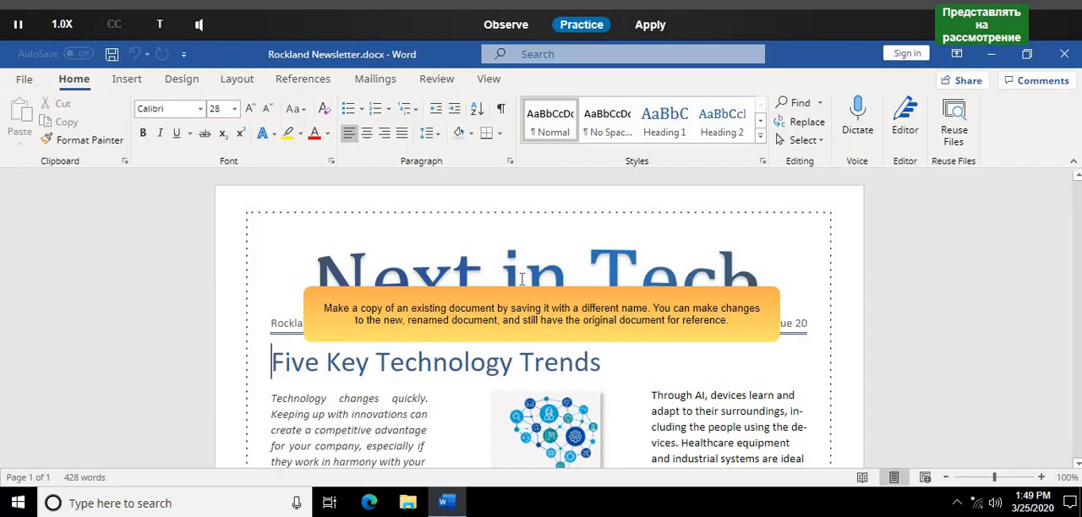
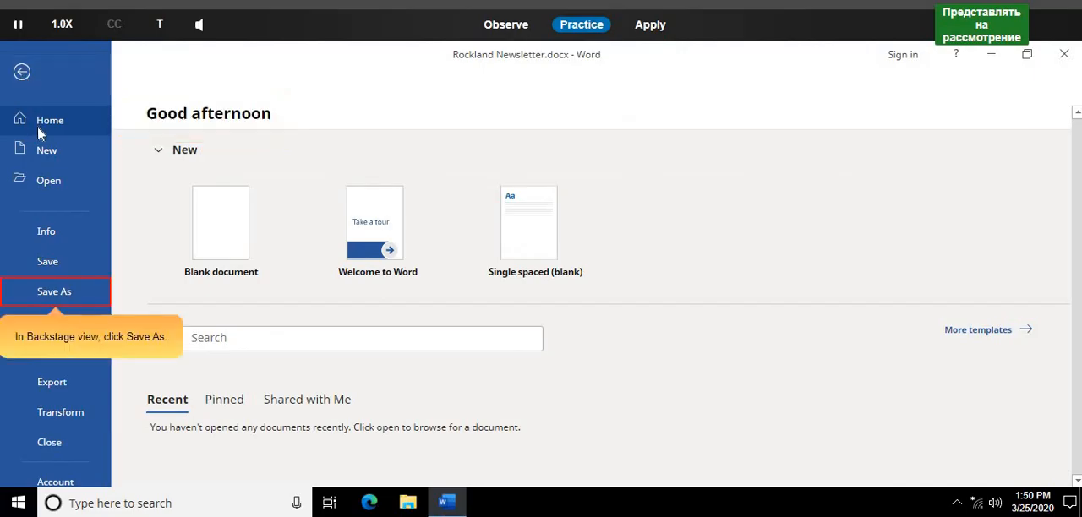
- In Practice mode, save Rockland Newsletter.docx in the Documents folder under the new name June Newsletter
left_click(64, 291)
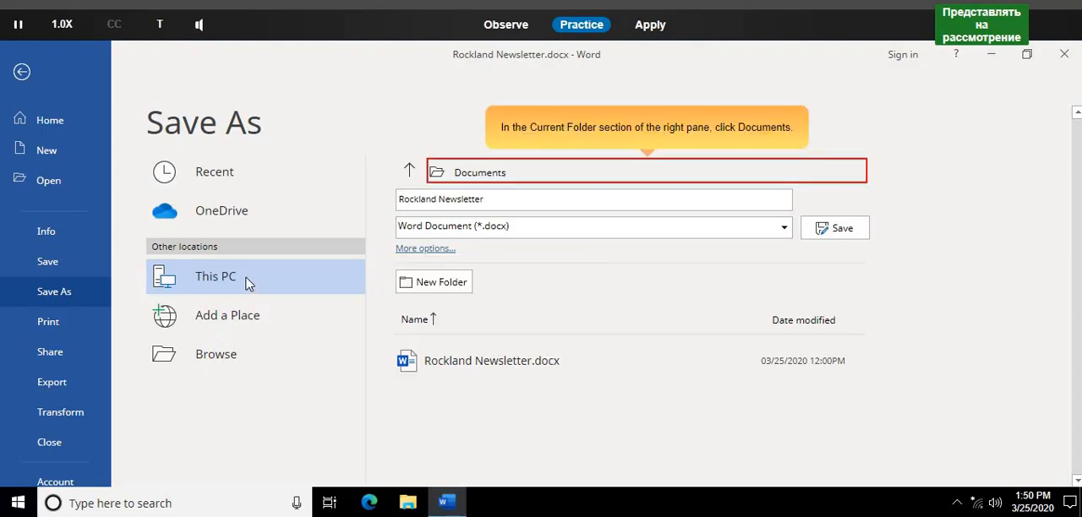
left_click(529, 174)
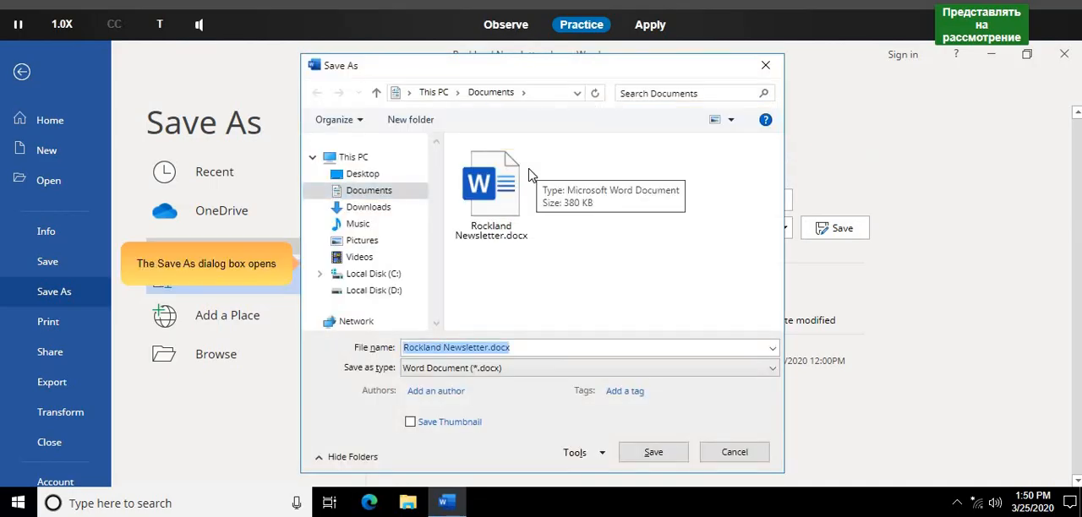
left_click(557, 345)
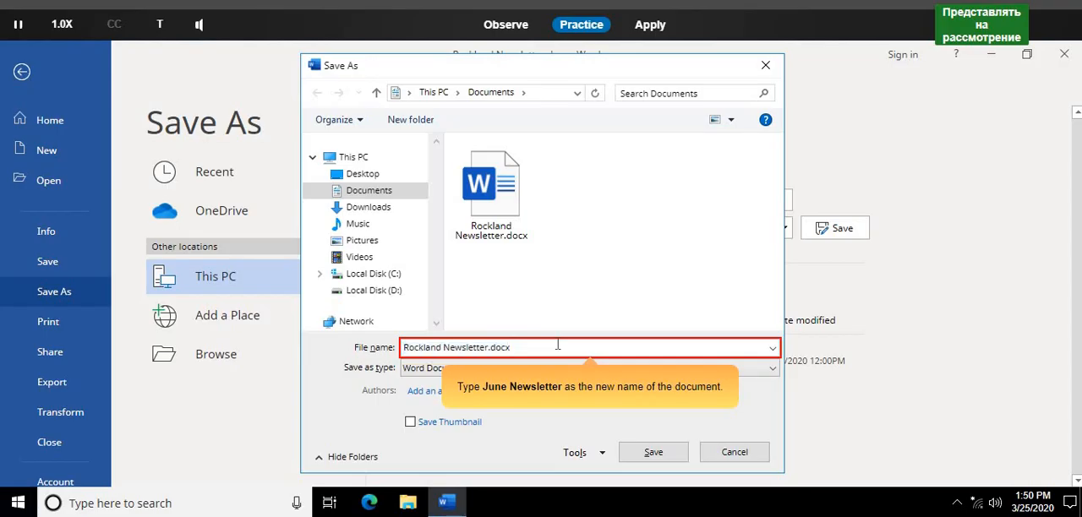
double_click(558, 344)
left_click(557, 345)
triple_click(558, 345)
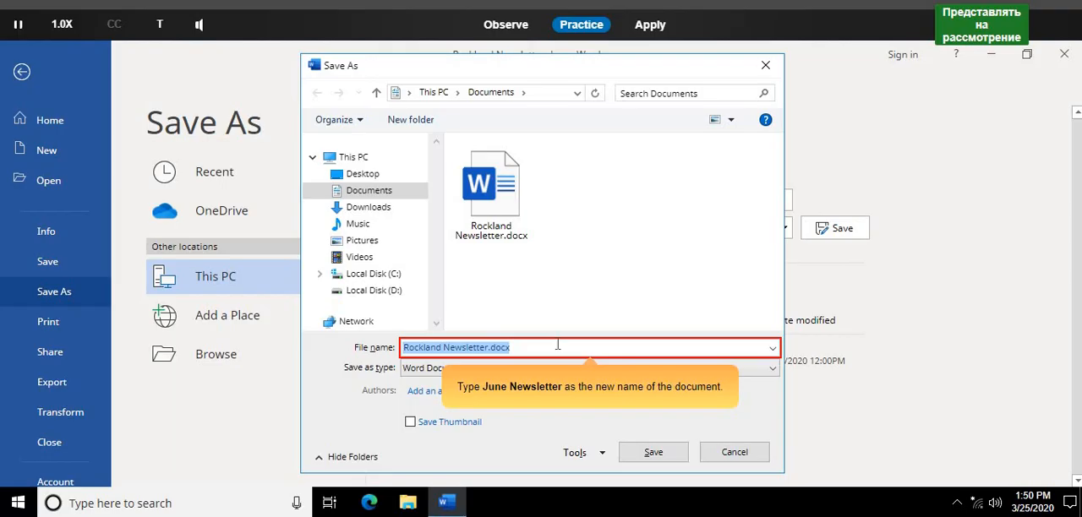
type("Jun")
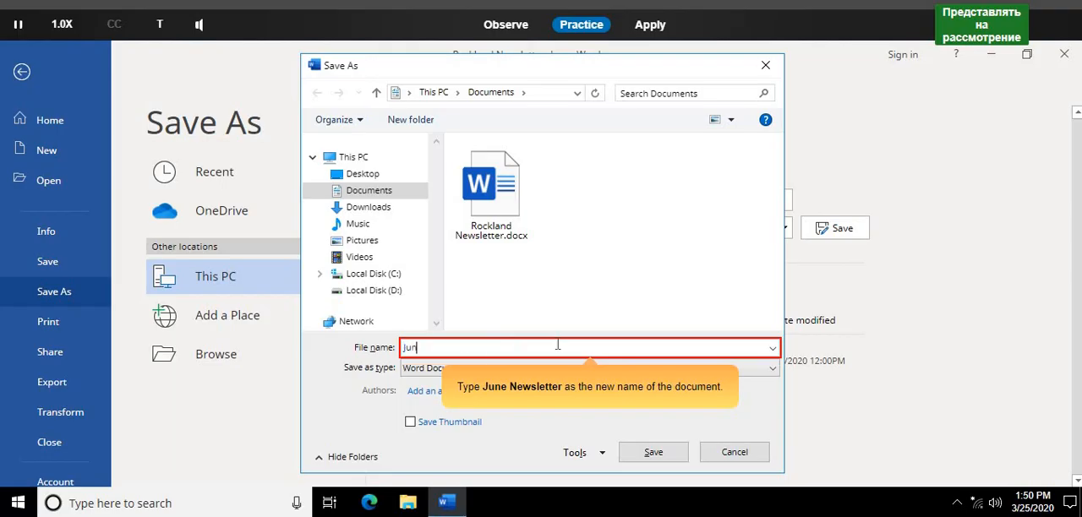
type("e N")
type("ewsletter")
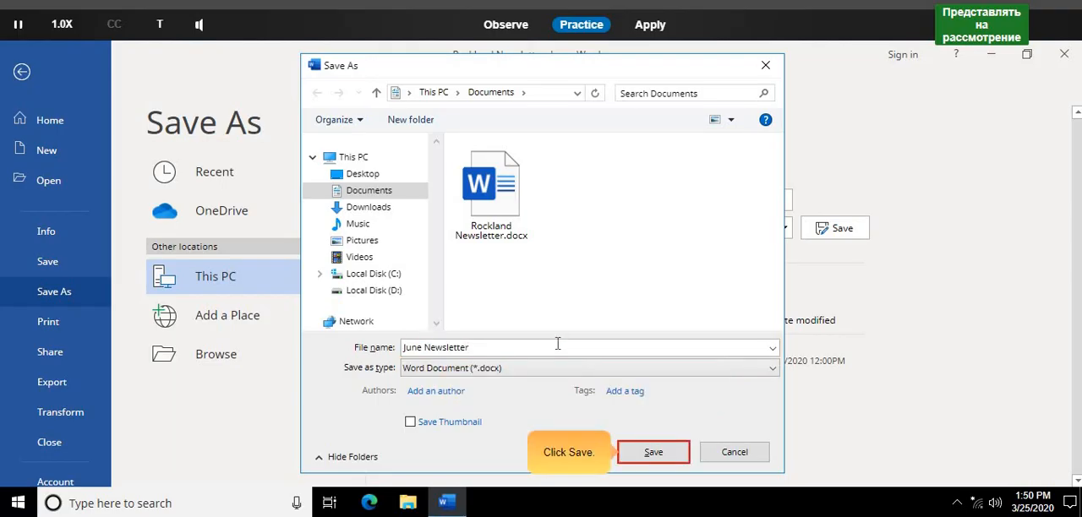
left_click(665, 461)
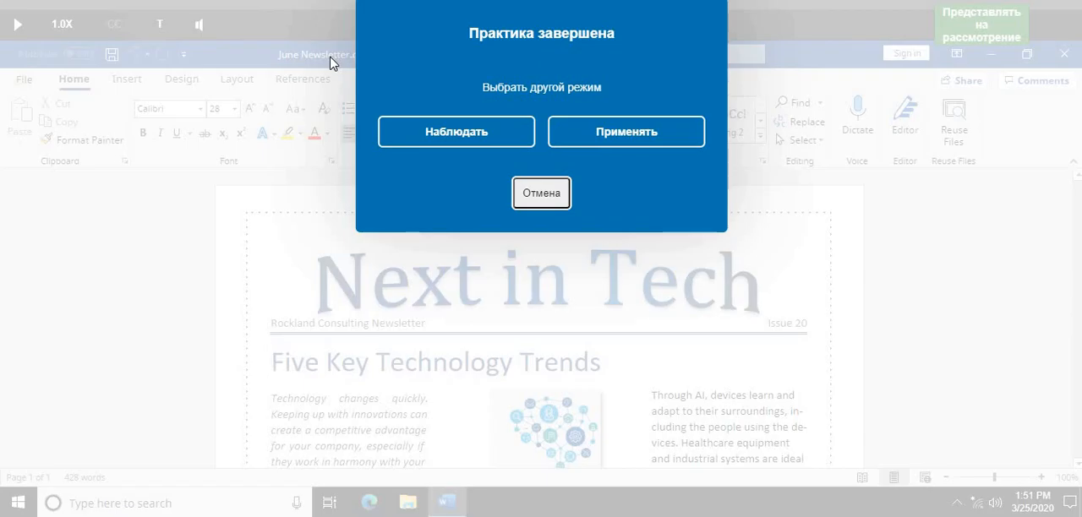
- Switch to Apply mode and save the open Rockland Newsletter.docx as June Newsletter in the Documents folder
left_click(664, 133)
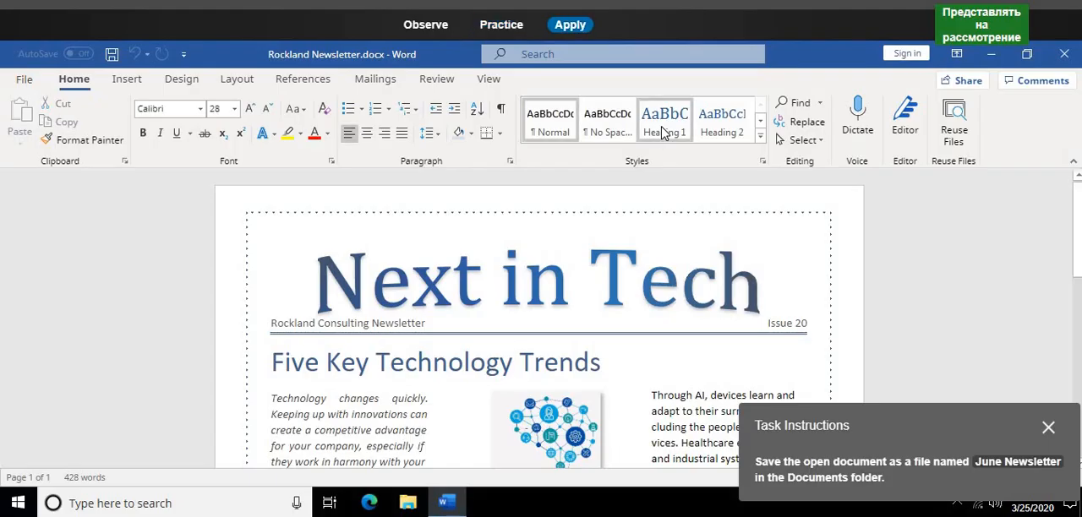
left_click_drag(877, 427, 585, 247)
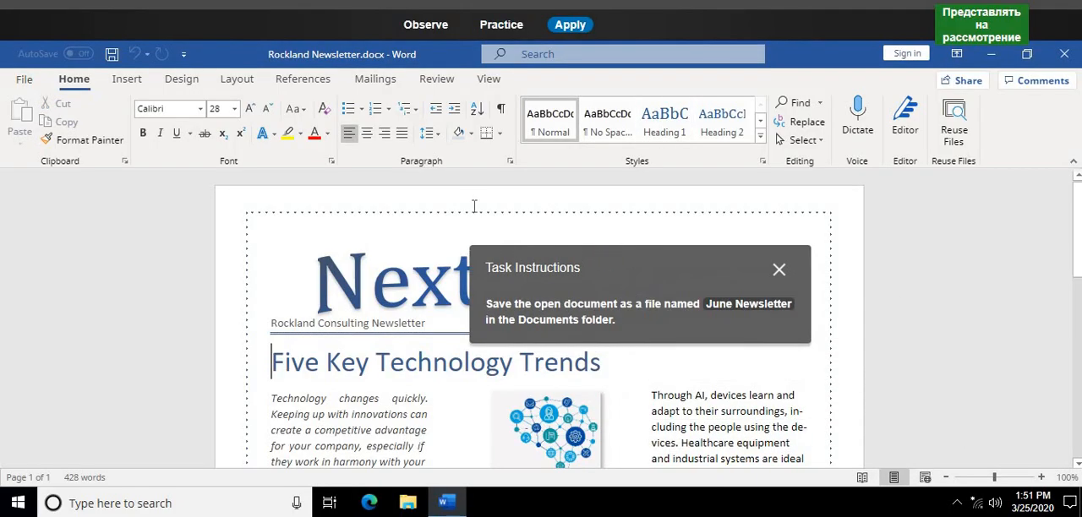
left_click(26, 80)
left_click(68, 299)
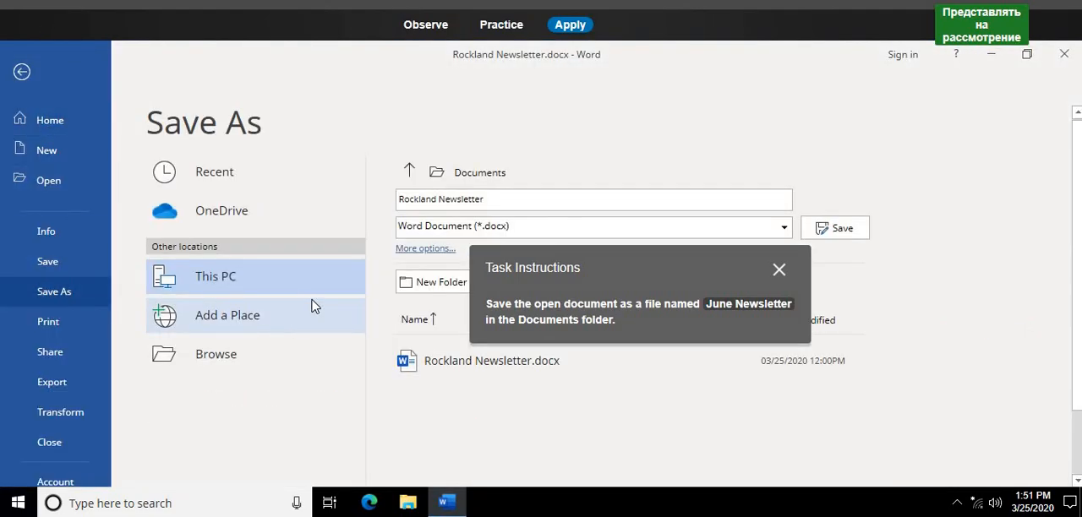
left_click(508, 184)
left_click_drag(532, 349, 380, 351)
type("J")
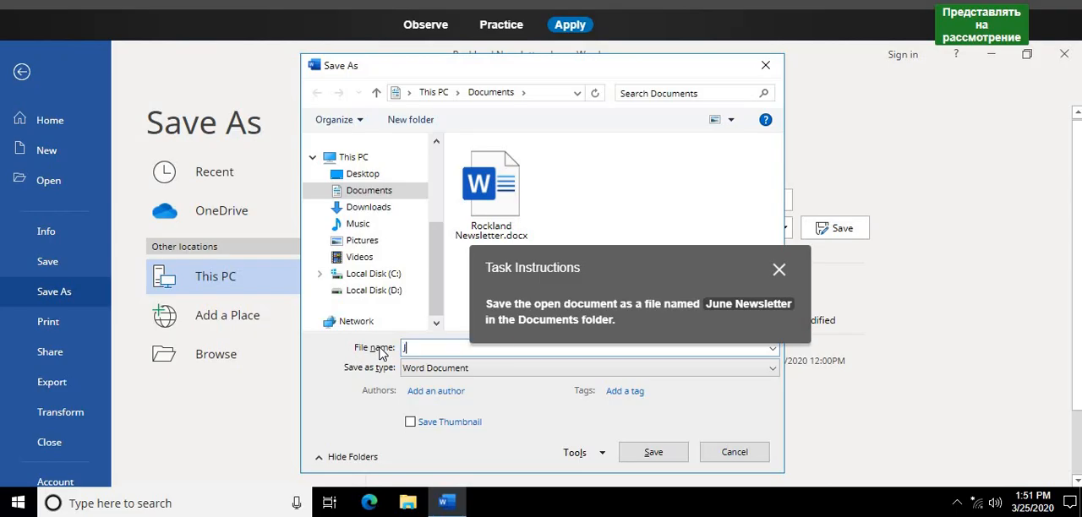
type("une Newsletter")
key("Return")
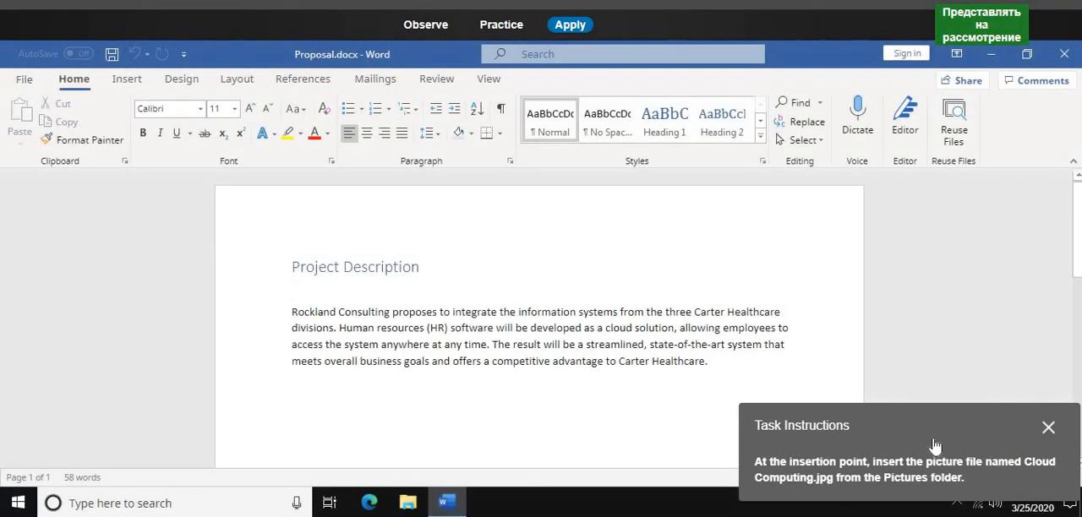
- In Practice mode, insert the picture Cloud Computing.jpg from the Pictures folder below the "Project Description" heading in Proposal.docx
left_click_drag(849, 377, 700, 238)
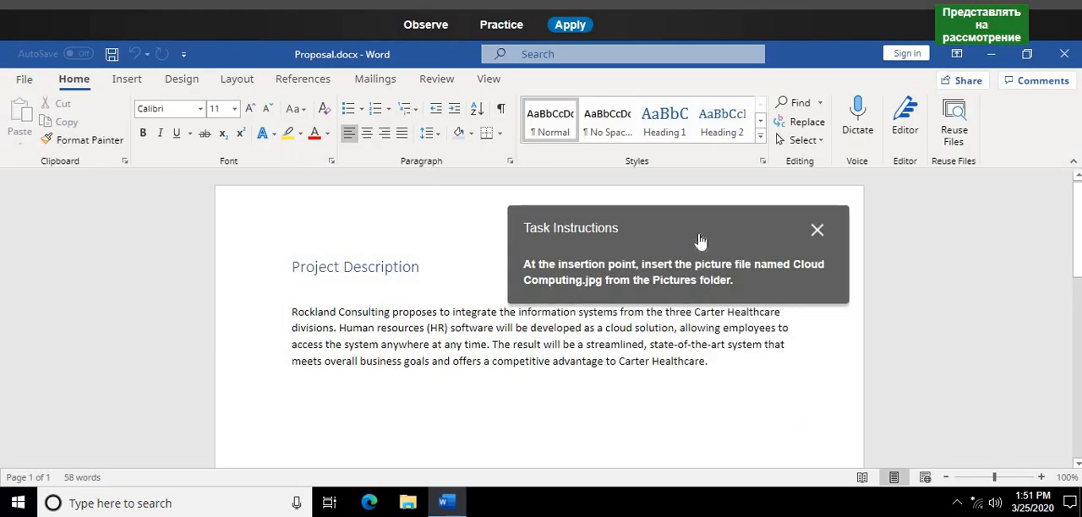
left_click(501, 26)
left_click(532, 257)
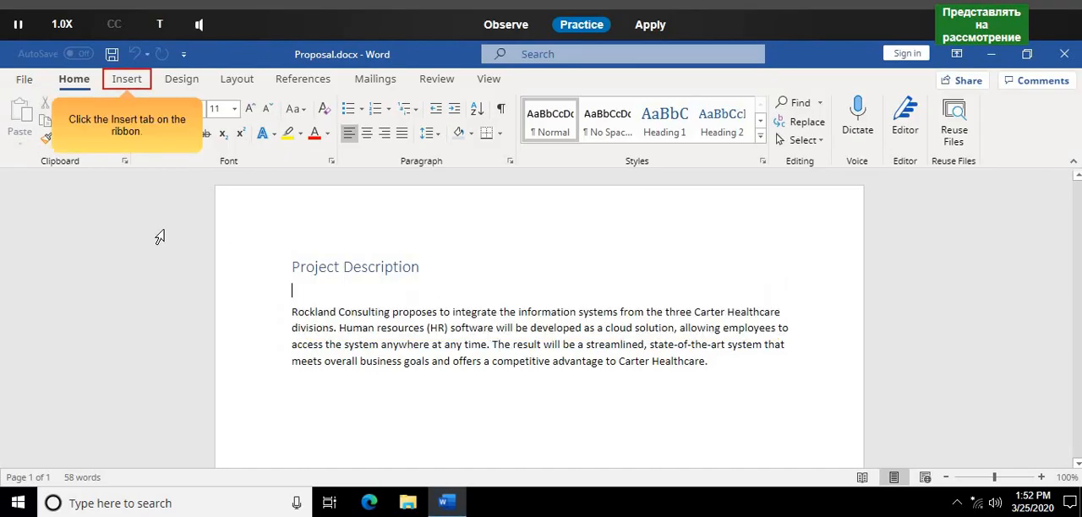
left_click(129, 81)
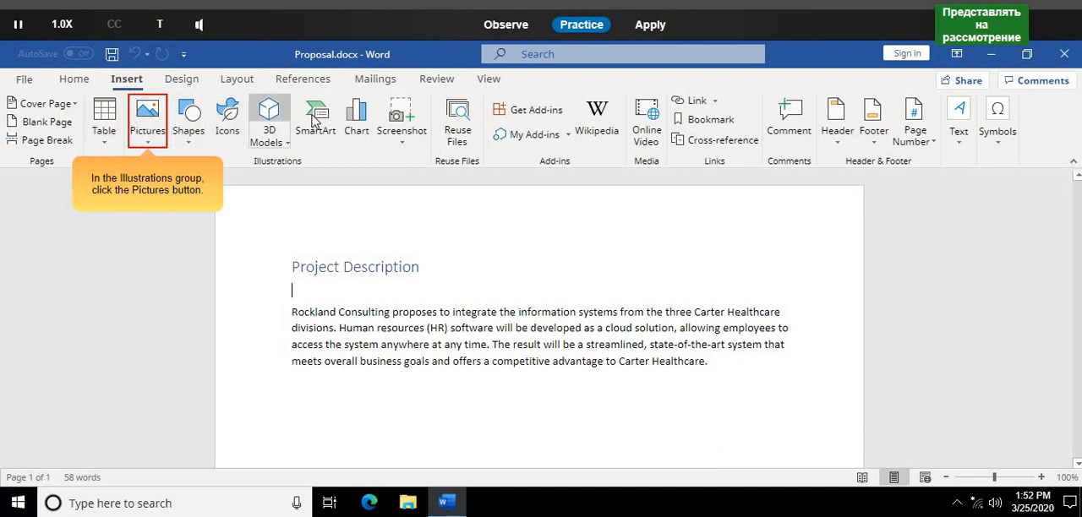
left_click(137, 128)
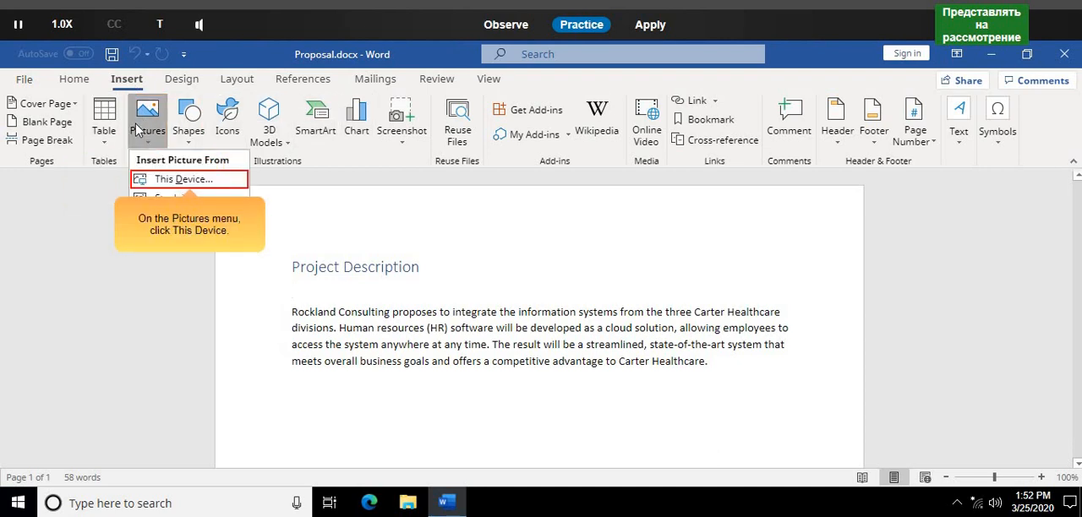
left_click(150, 181)
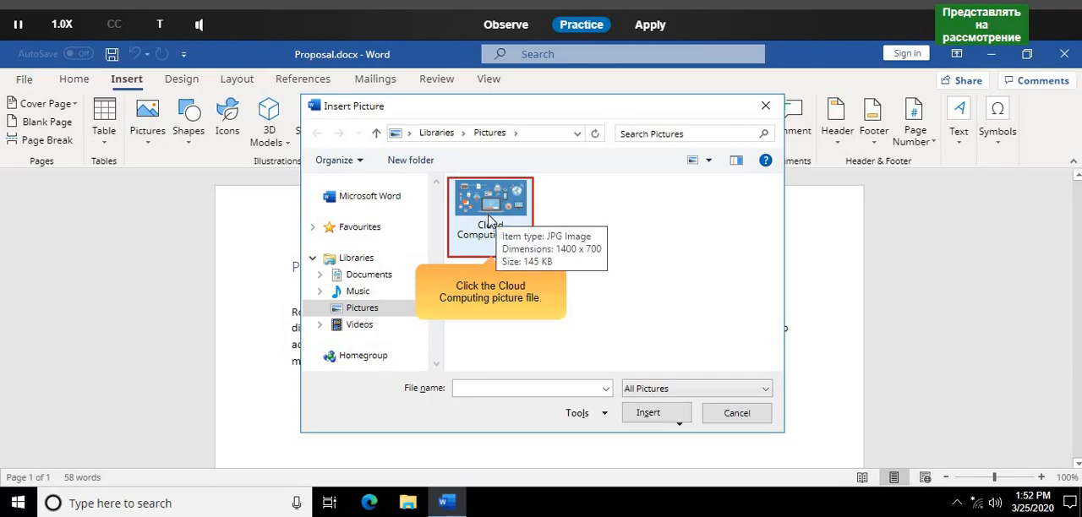
left_click(489, 218)
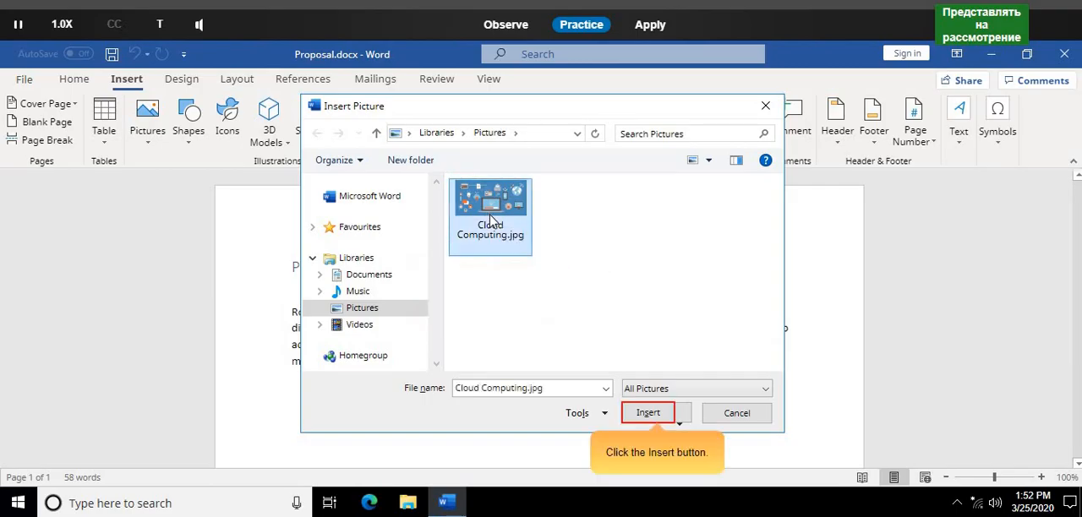
left_click(662, 414)
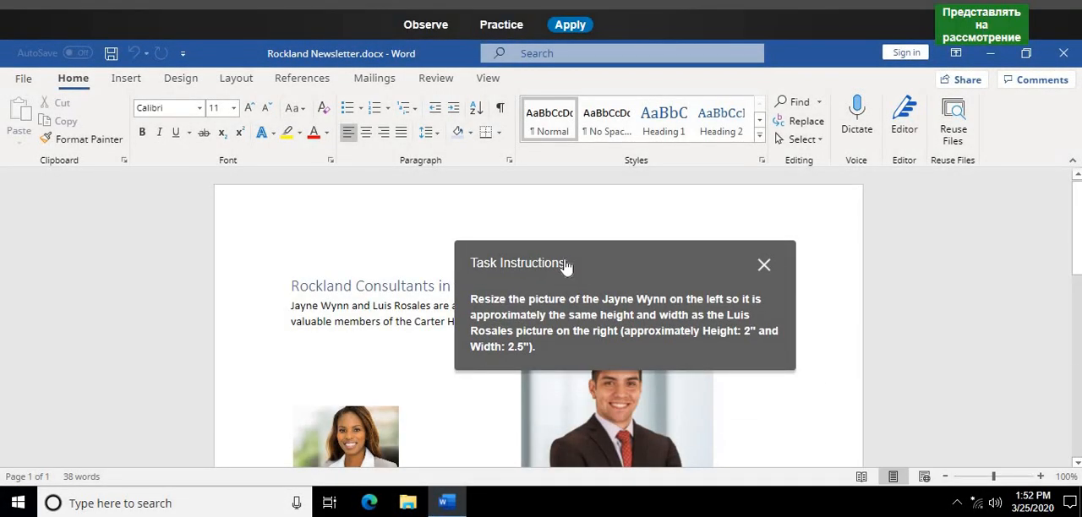
- In Practice mode, try to enlarge the smaller portrait in Rockland Newsletter.docx to the same height and width as the larger portrait
left_click(502, 25)
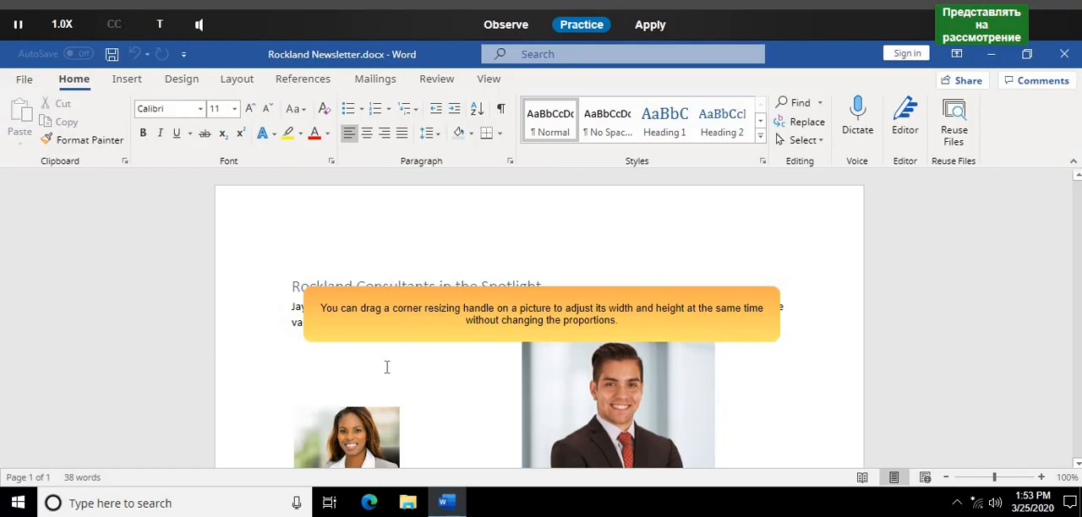
left_click(545, 335)
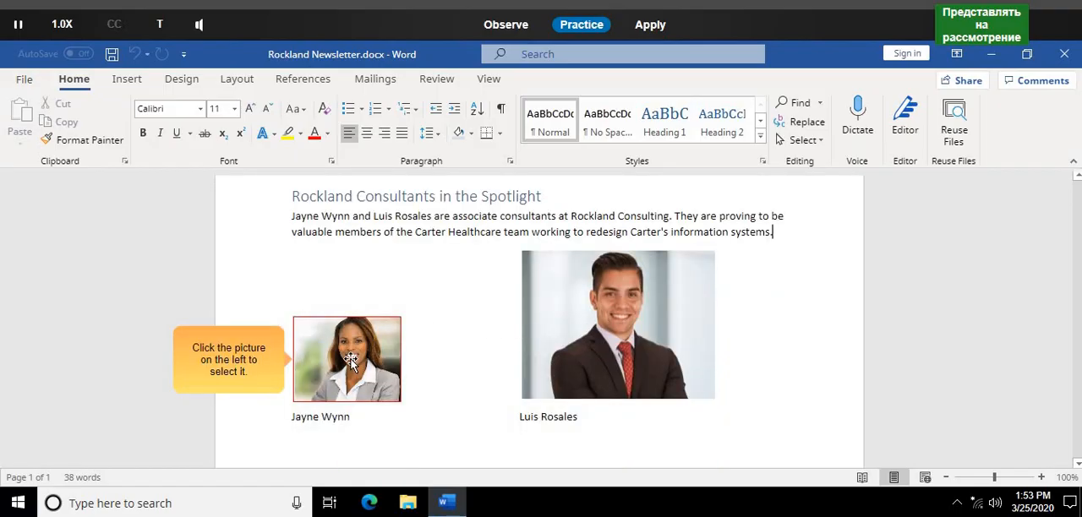
left_click(350, 359)
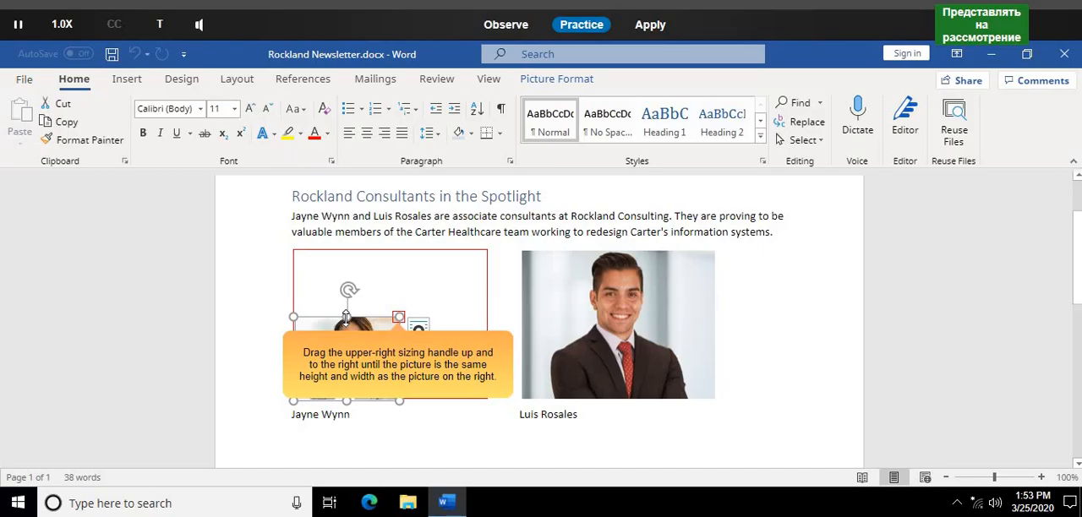
left_click_drag(347, 317, 363, 262)
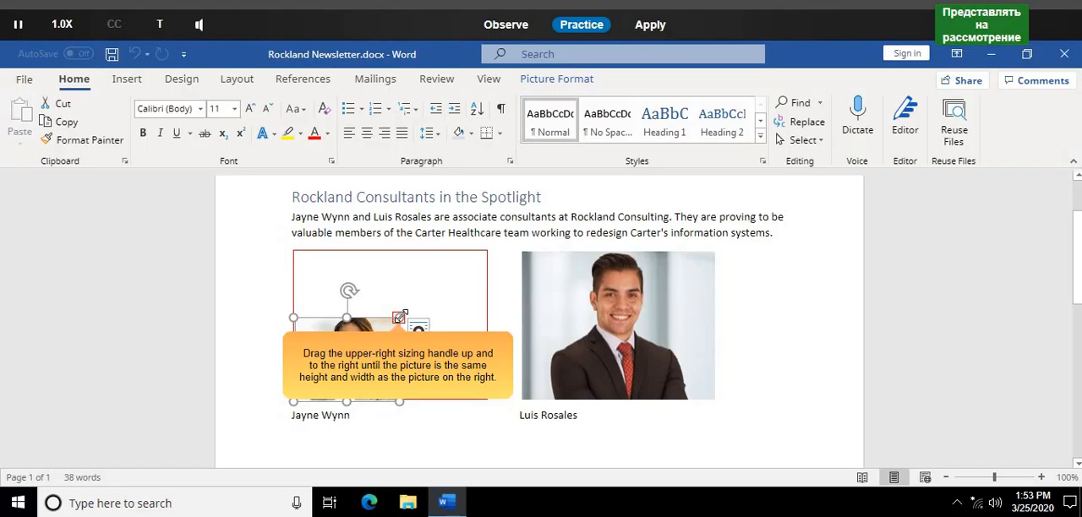
left_click_drag(399, 317, 498, 250)
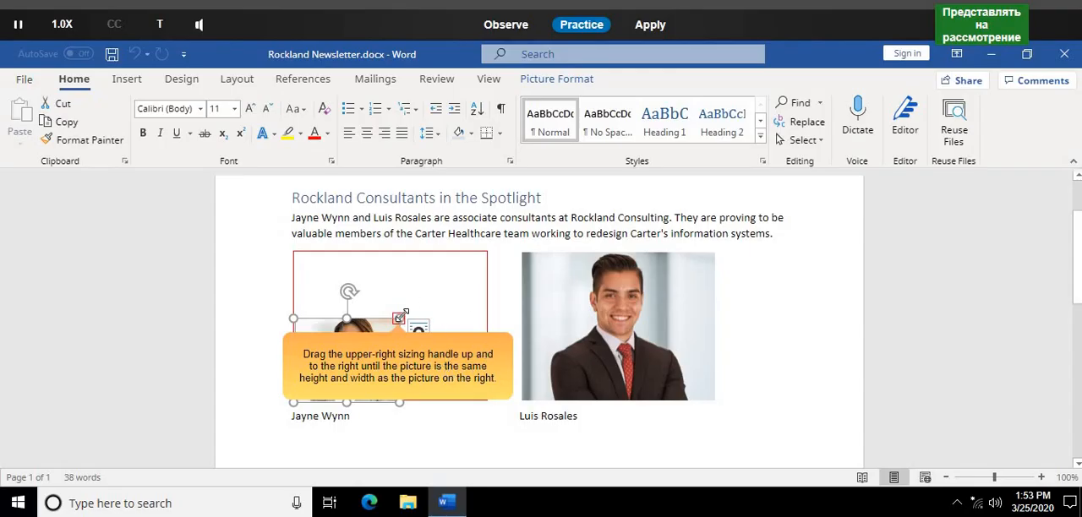
left_click_drag(399, 318, 489, 249)
left_click(493, 257)
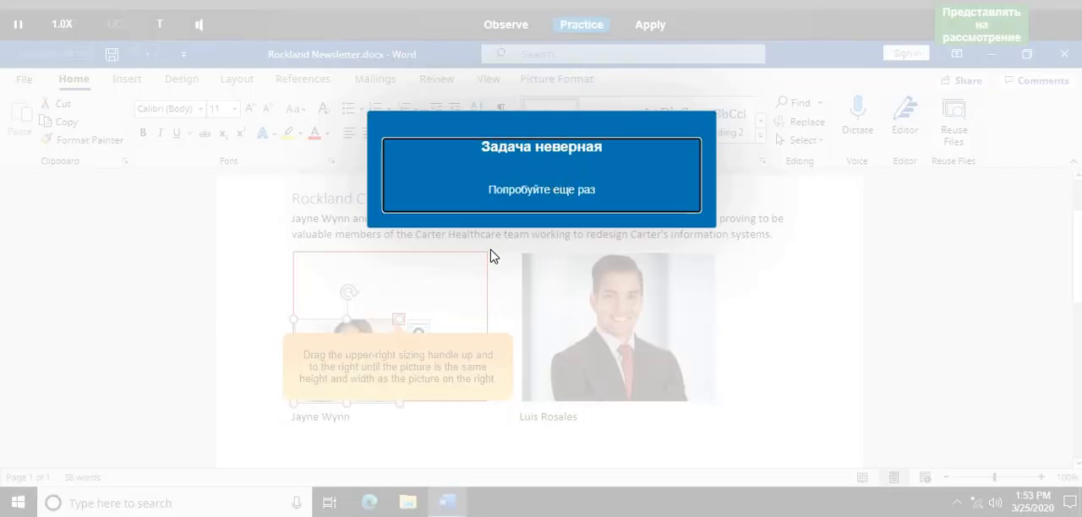
left_click(524, 181)
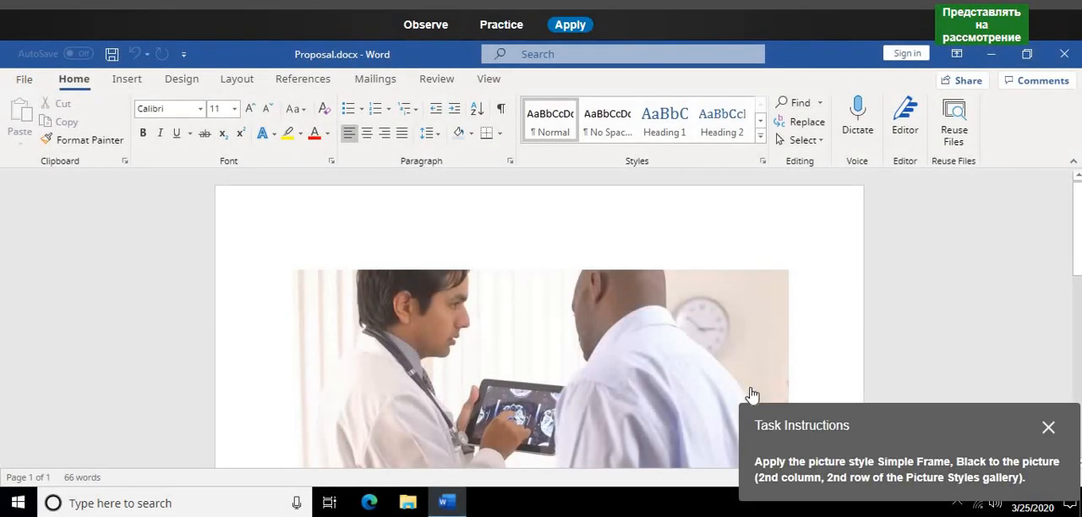
- In Practice mode, apply the Simple Frame, Black picture style to the photo of the doctor holding a tablet in Proposal.docx
left_click(502, 24)
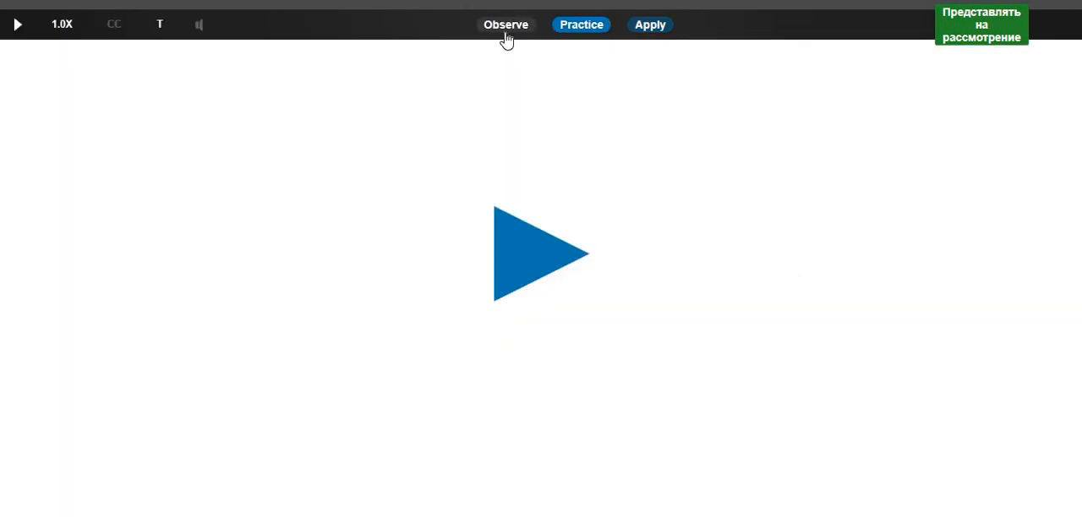
left_click(539, 254)
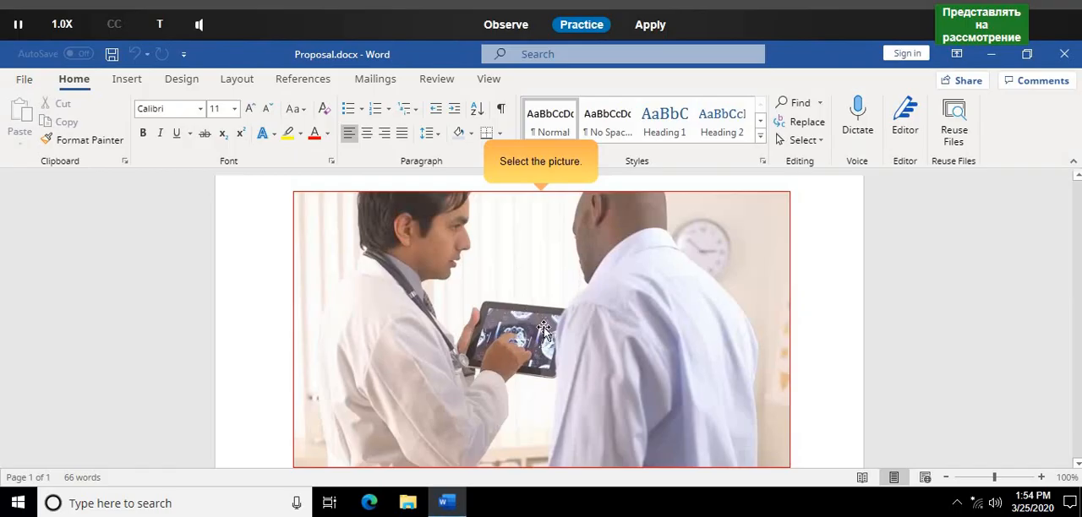
left_click(544, 328)
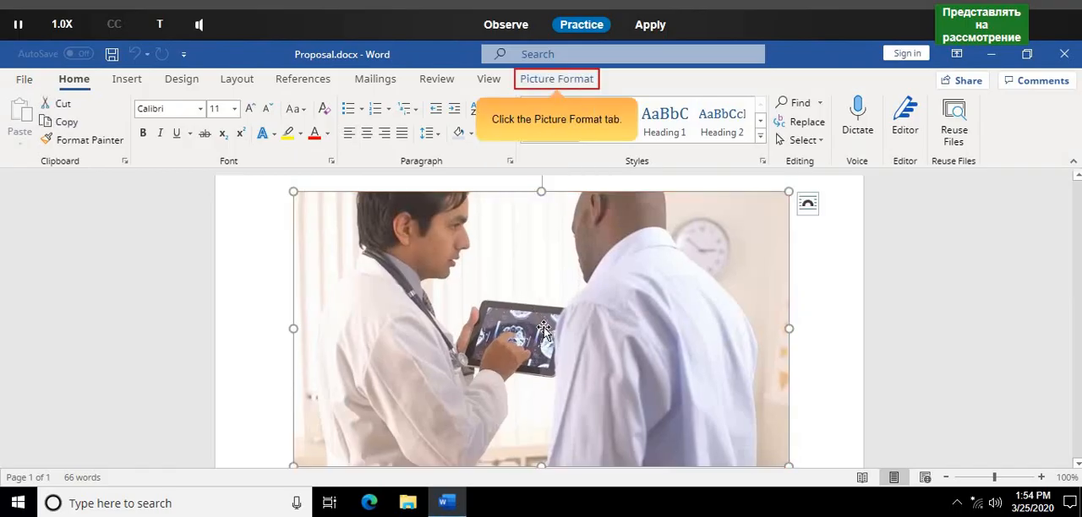
left_click(586, 89)
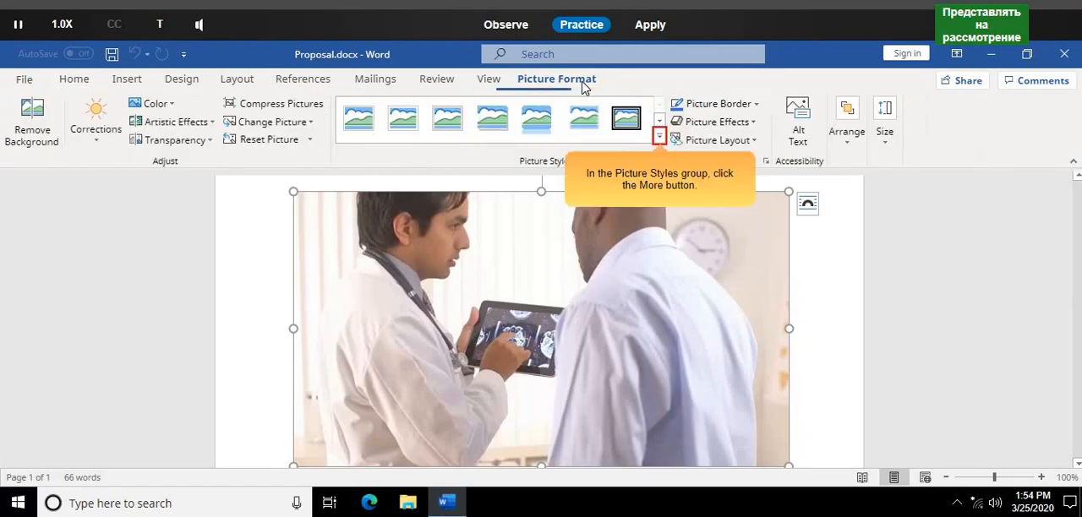
left_click(658, 138)
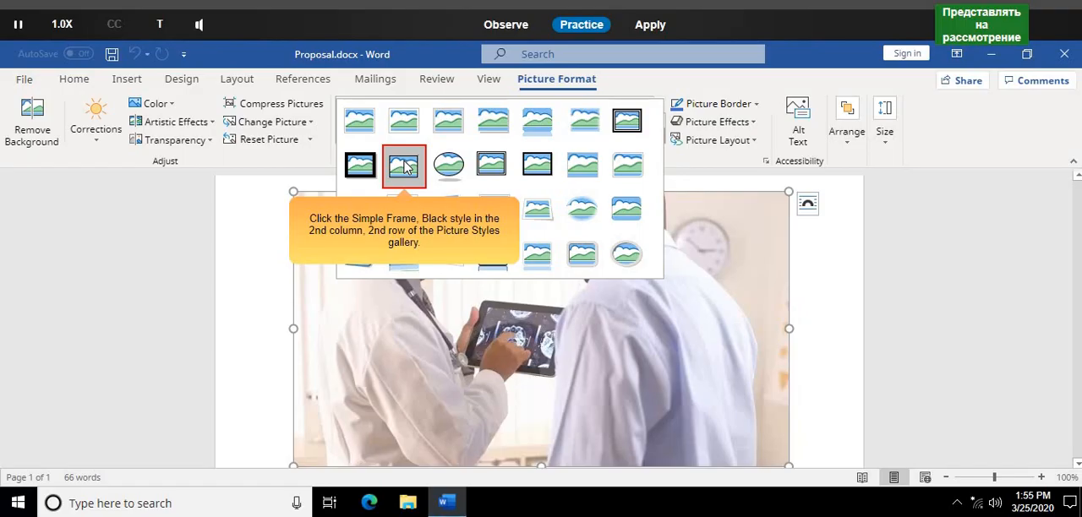
left_click(404, 166)
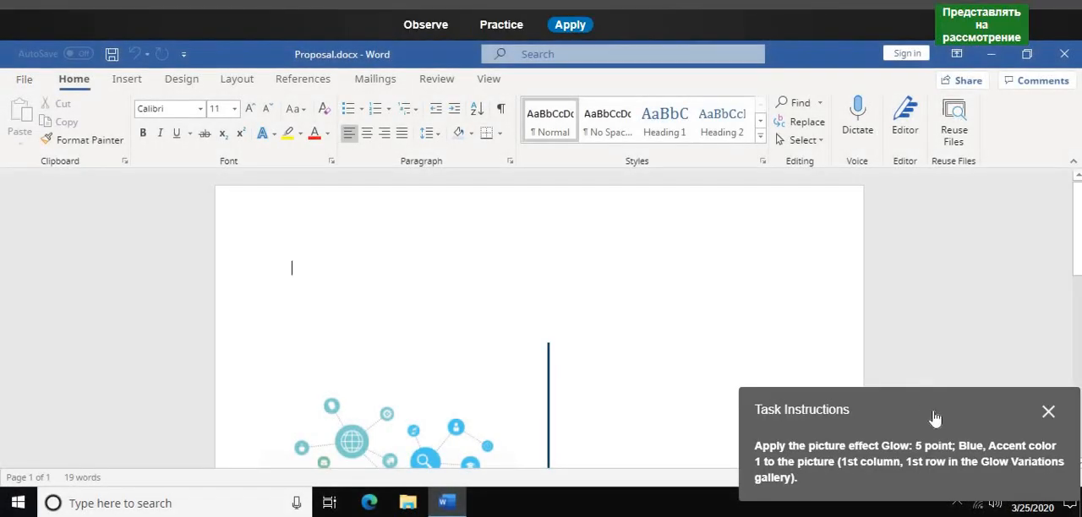
- In Practice mode, apply the Glow: 5 point; Blue, Accent color 1 picture effect to the network tree picture in Proposal.docx
left_click(503, 26)
left_click(539, 264)
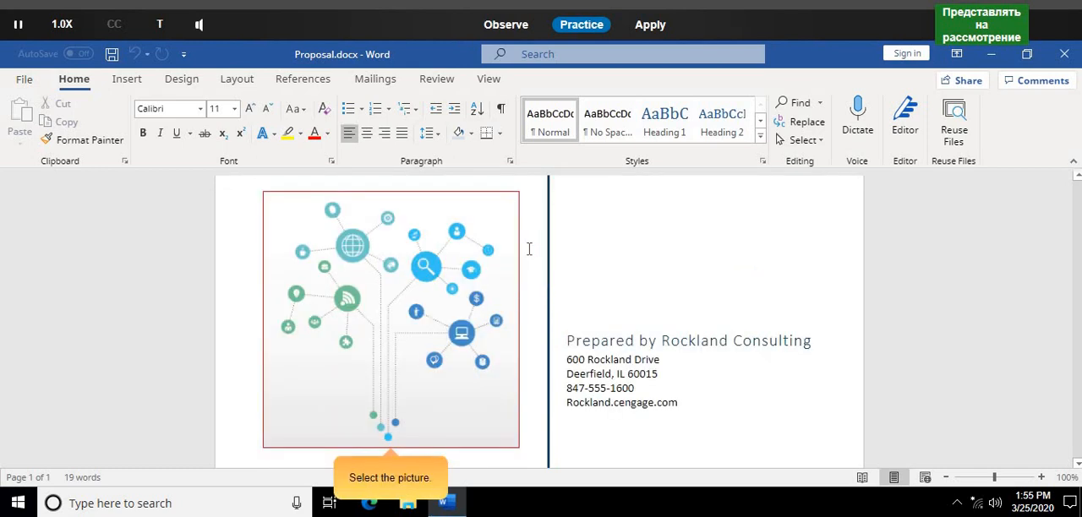
left_click(507, 256)
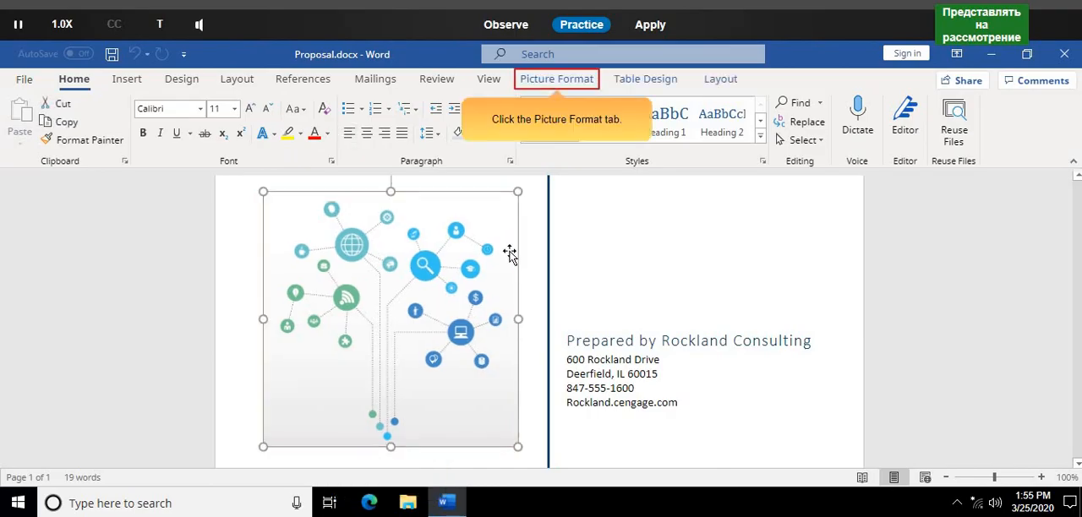
left_click(587, 85)
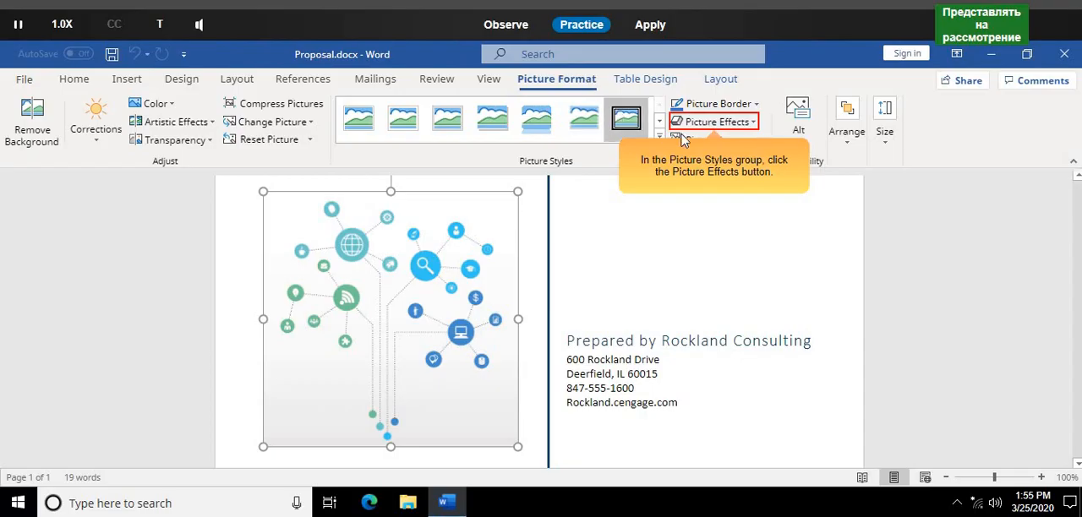
left_click(749, 125)
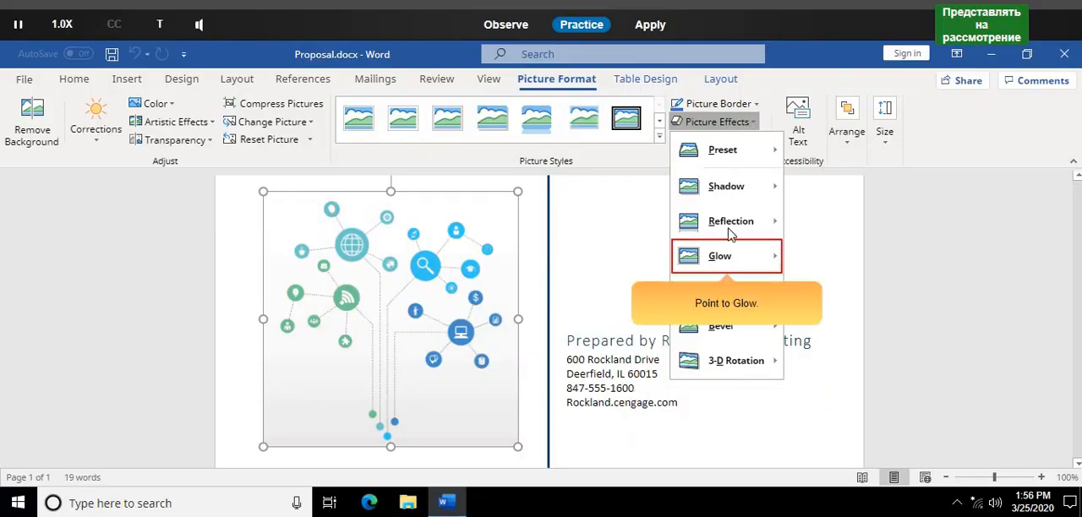
mouse_move(727, 256)
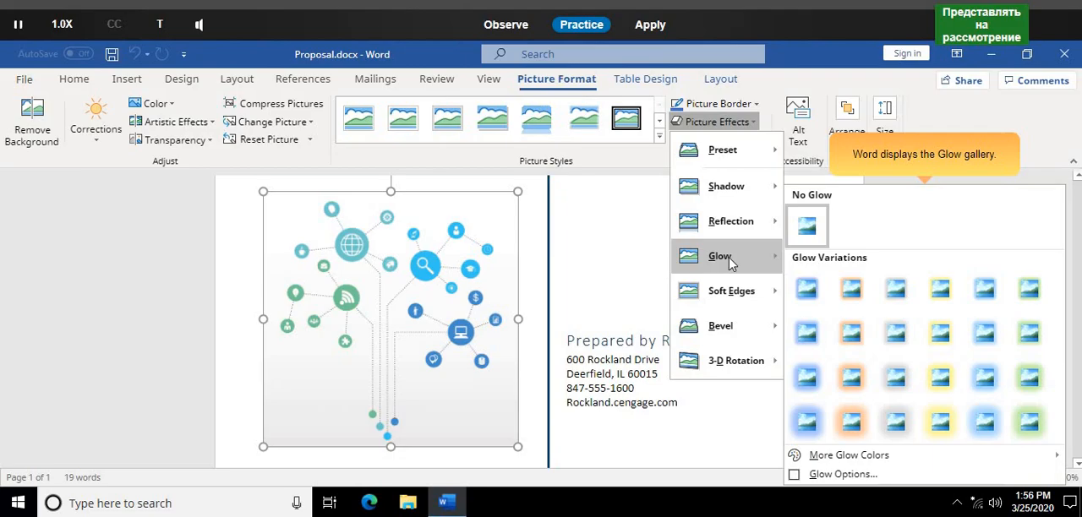
left_click(807, 290)
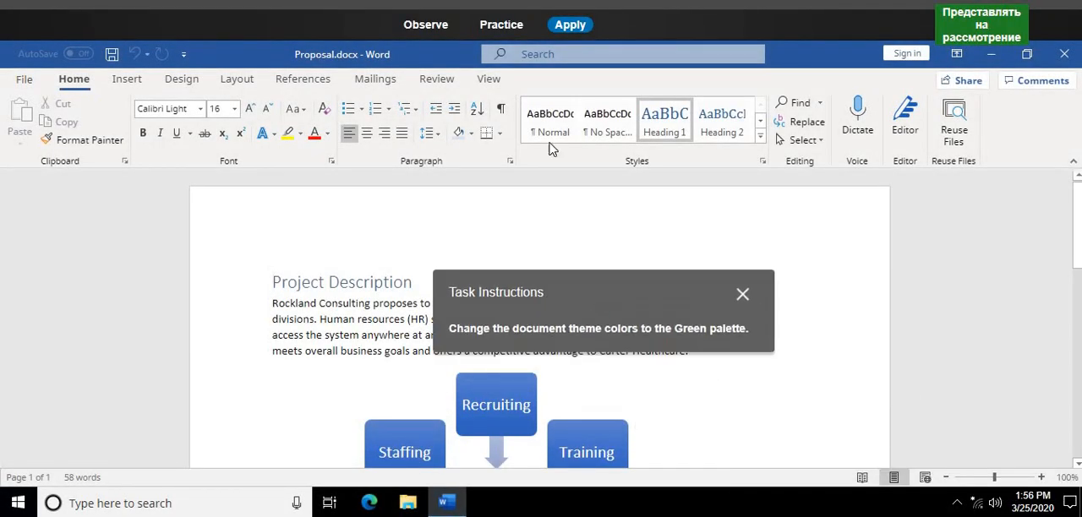
- In Practice mode, change the theme colors of Proposal.docx to the Green palette
left_click(490, 28)
left_click(519, 267)
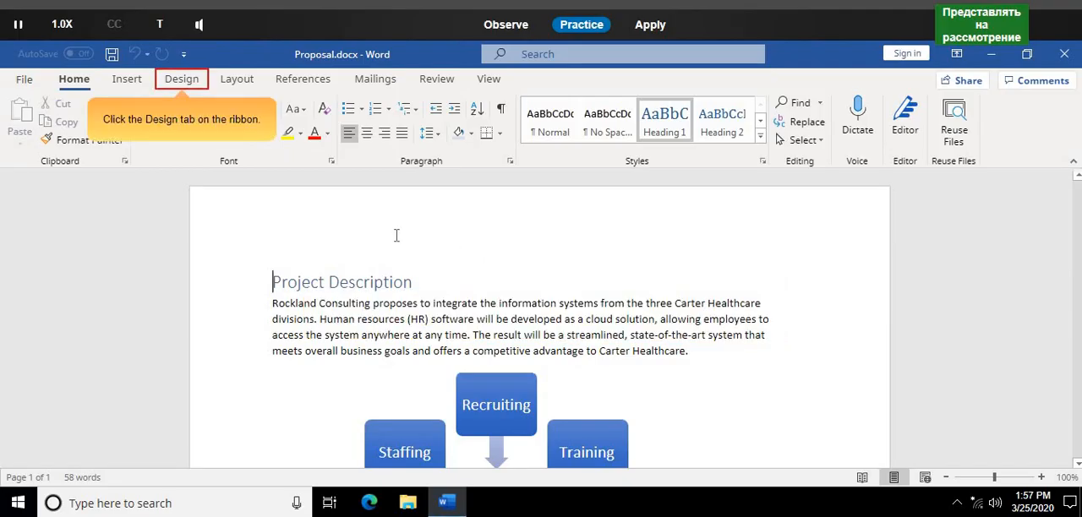
left_click(183, 80)
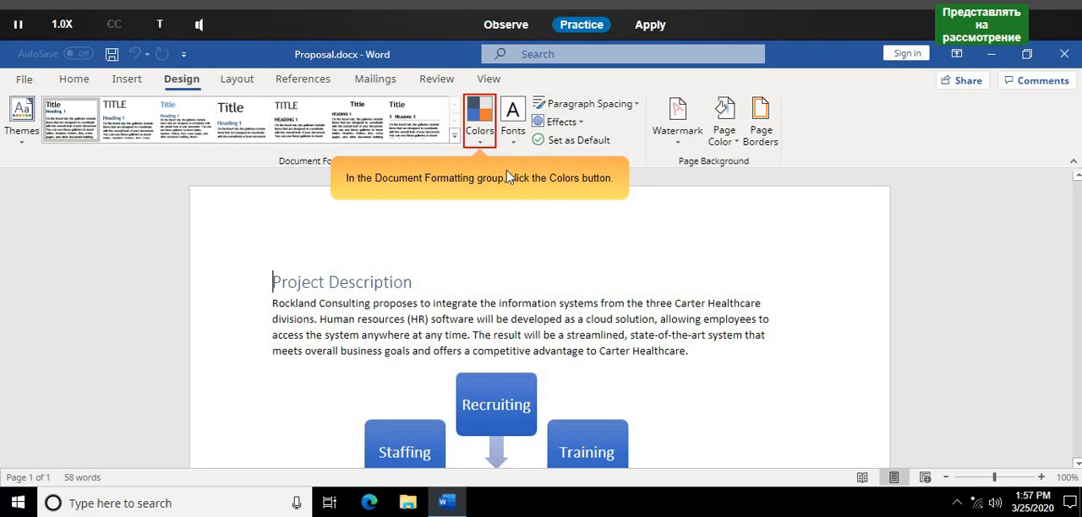
left_click(481, 135)
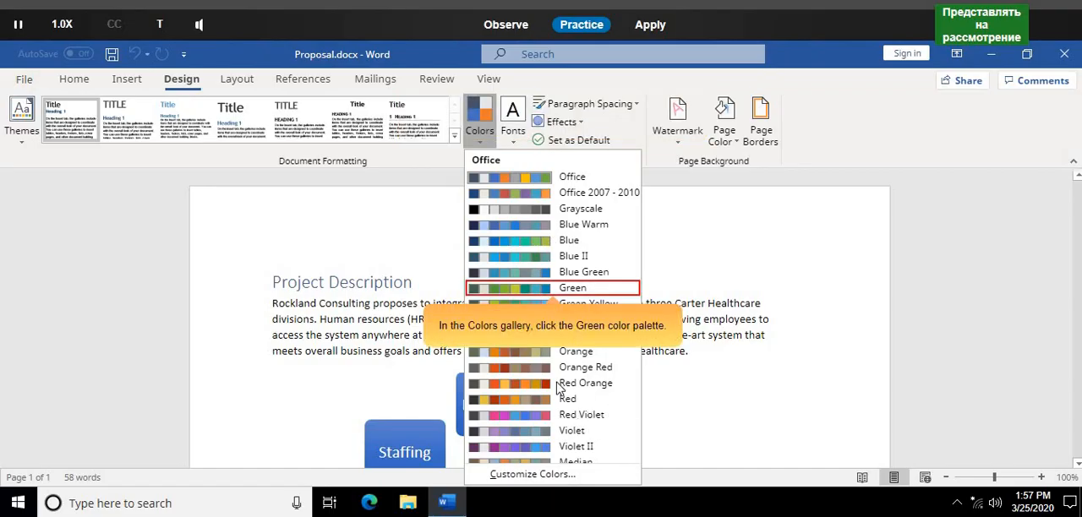
left_click(601, 291)
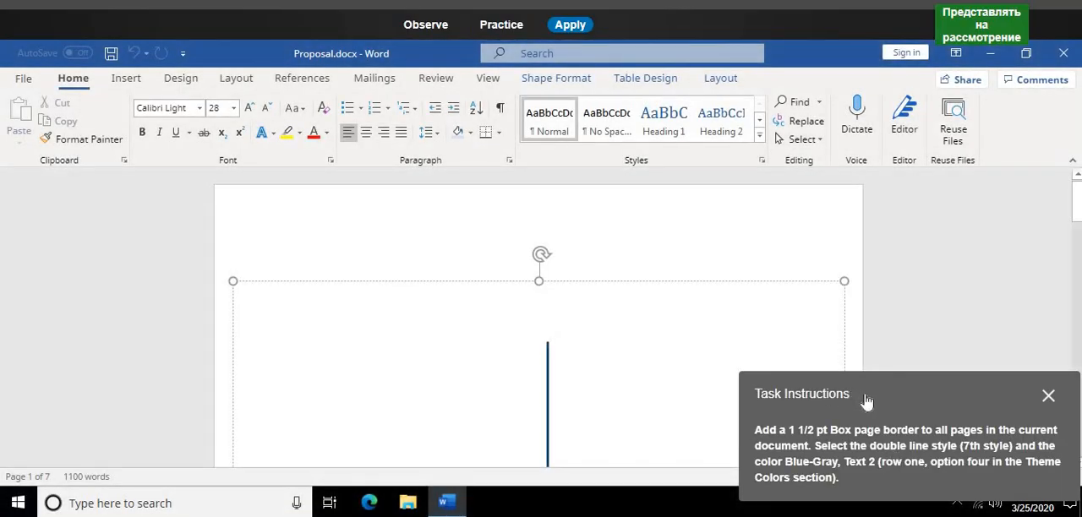
- In Practice mode, start a Box page border for Proposal.docx using the double line style, seventh in the style list
left_click_drag(763, 403, 437, 293)
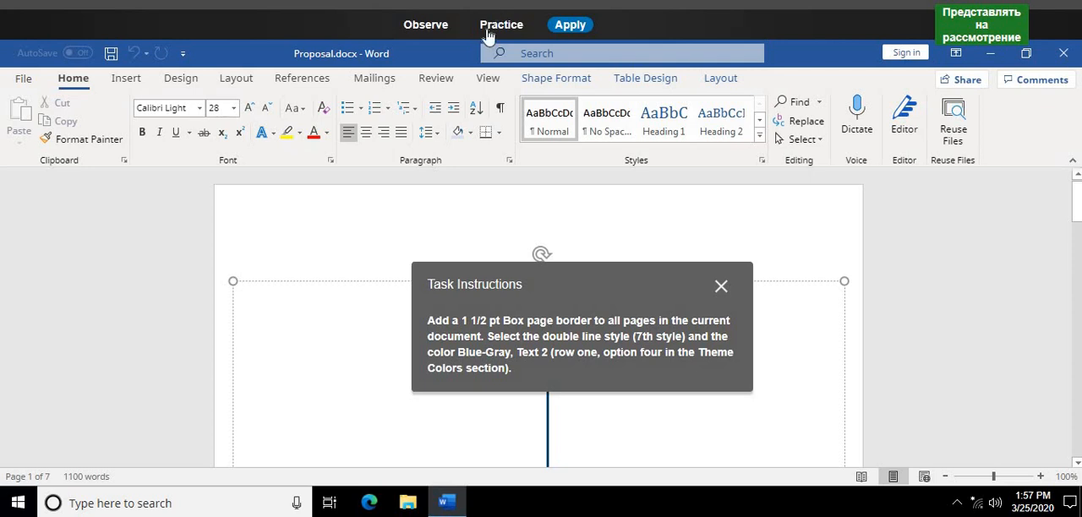
left_click(501, 24)
left_click(532, 244)
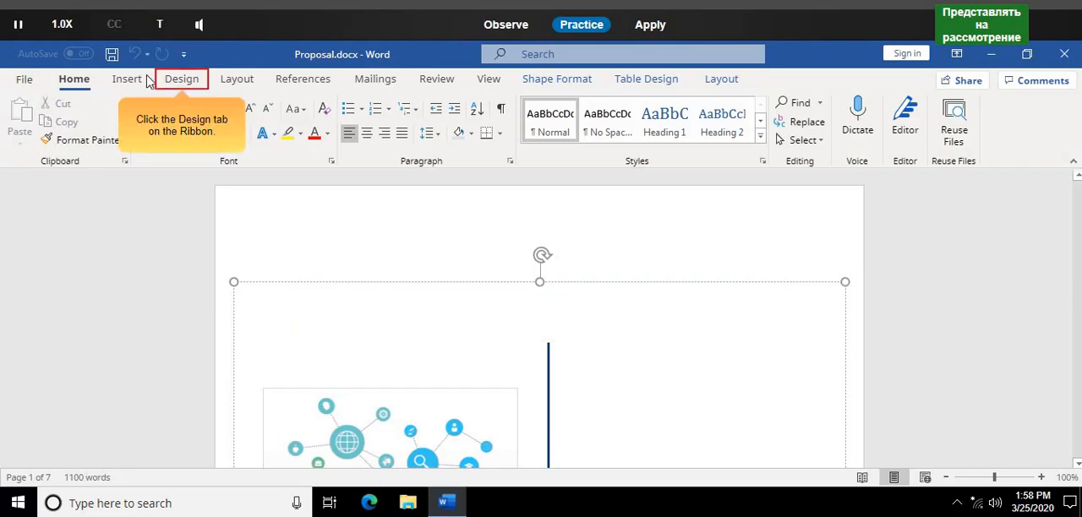
left_click(197, 87)
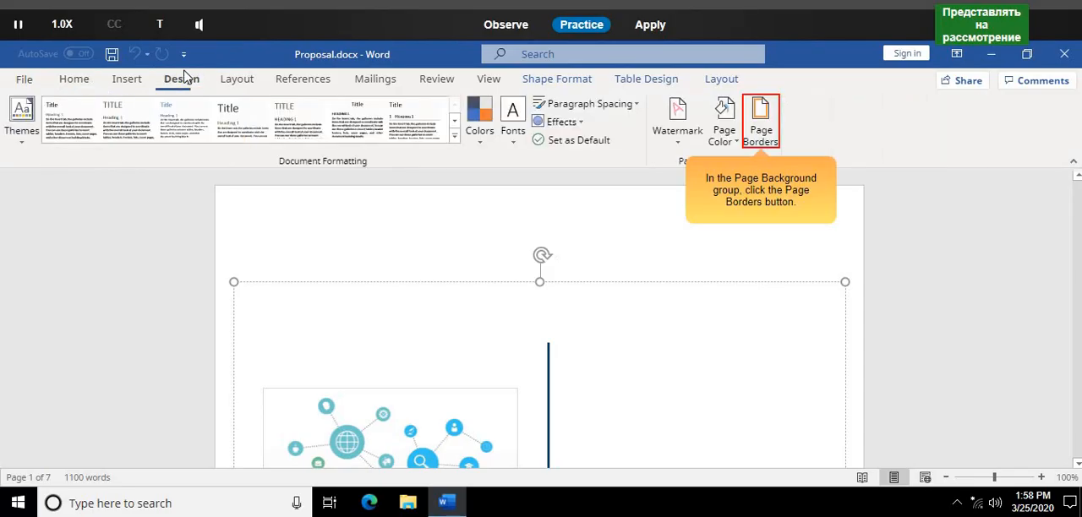
left_click(761, 129)
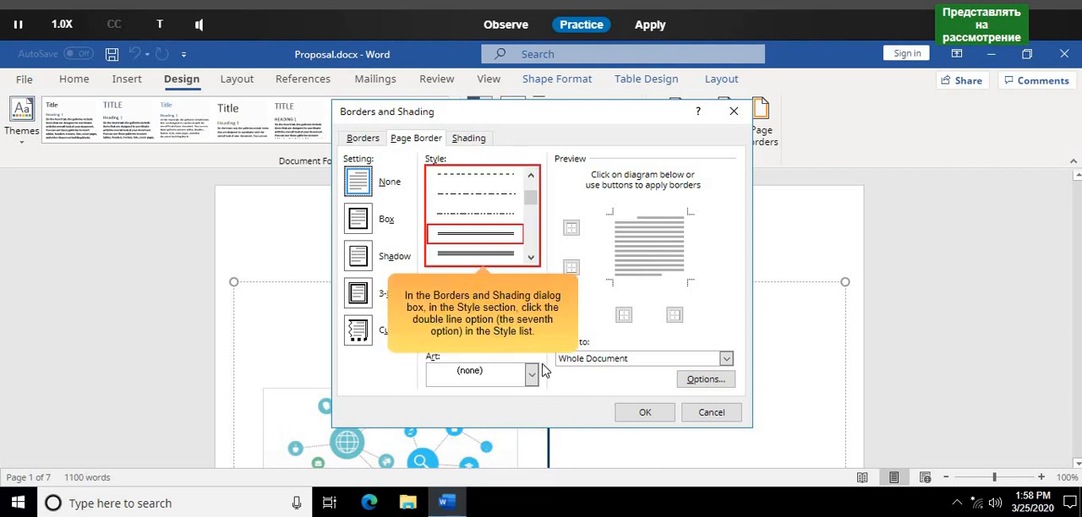
left_click(513, 240)
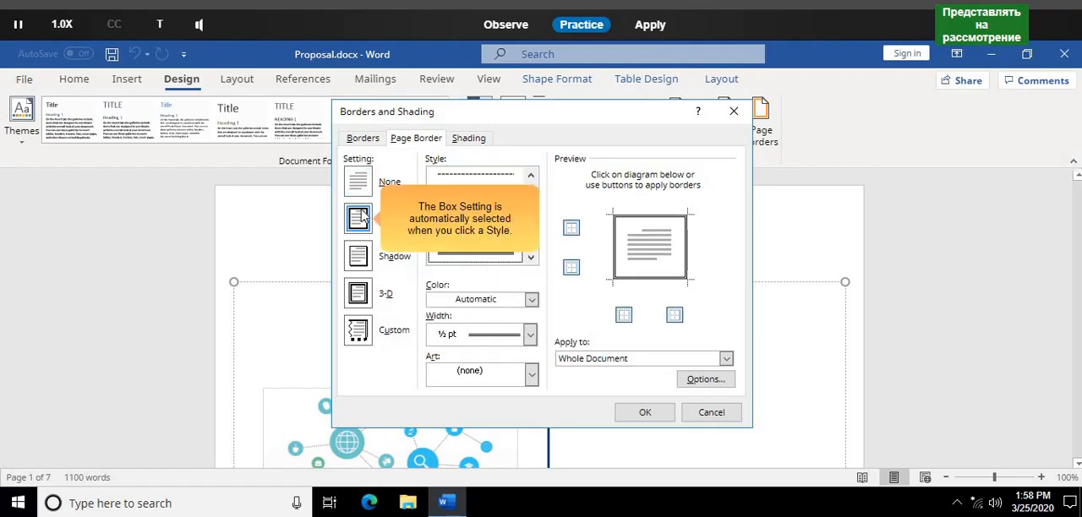
- Set the page border color to Blue-Gray, Text 2 and its width to 1 1/2 pt, and apply it to the whole document
left_click(533, 302)
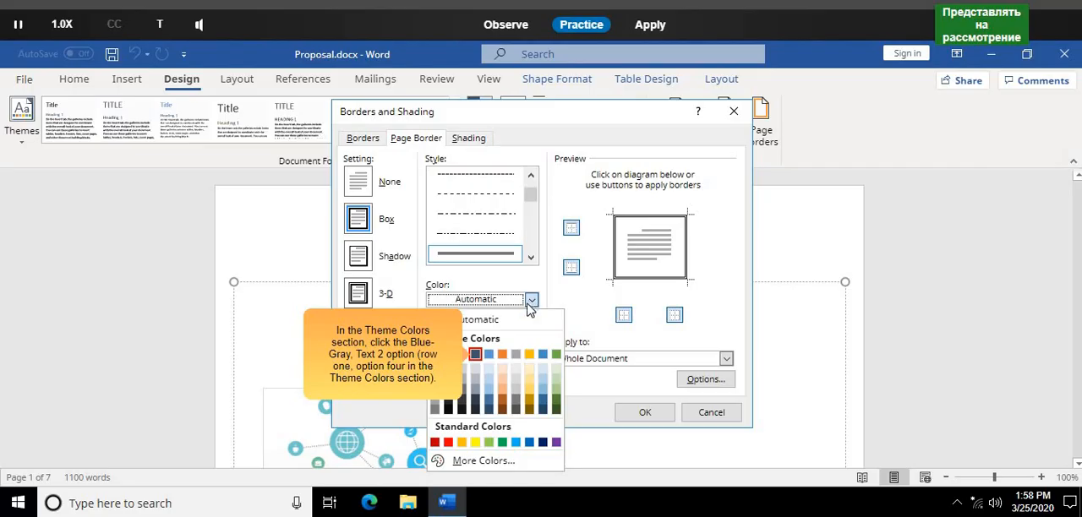
left_click(478, 356)
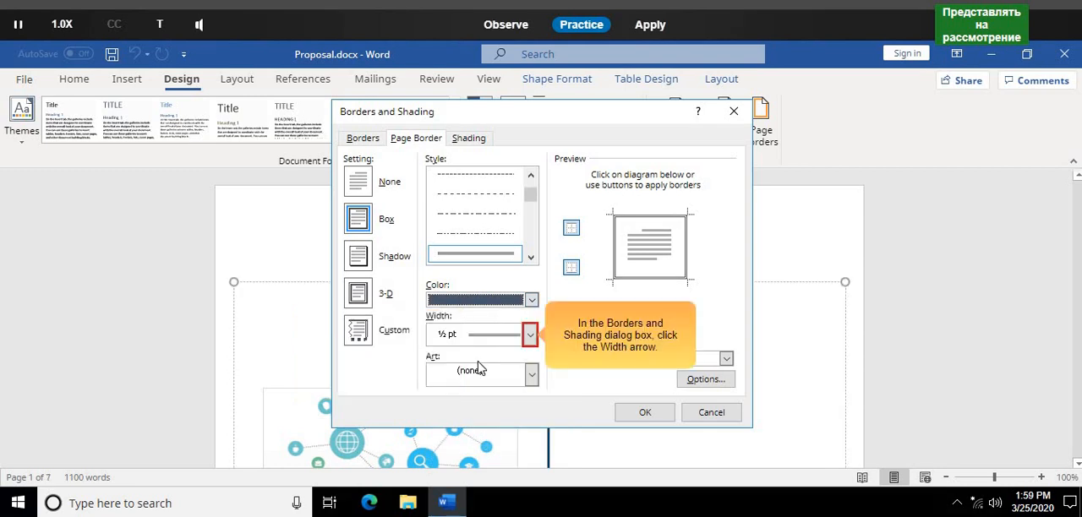
left_click(530, 336)
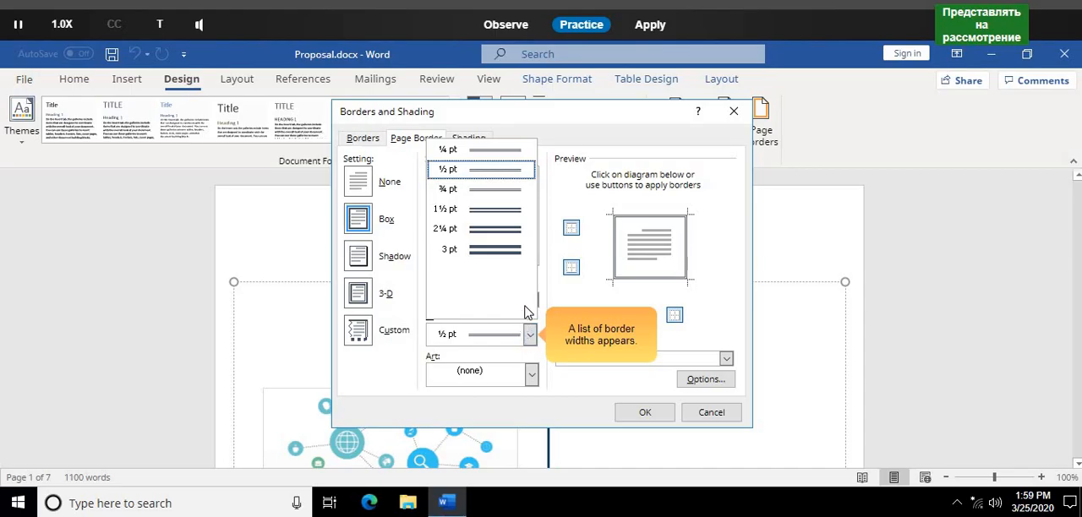
left_click(511, 215)
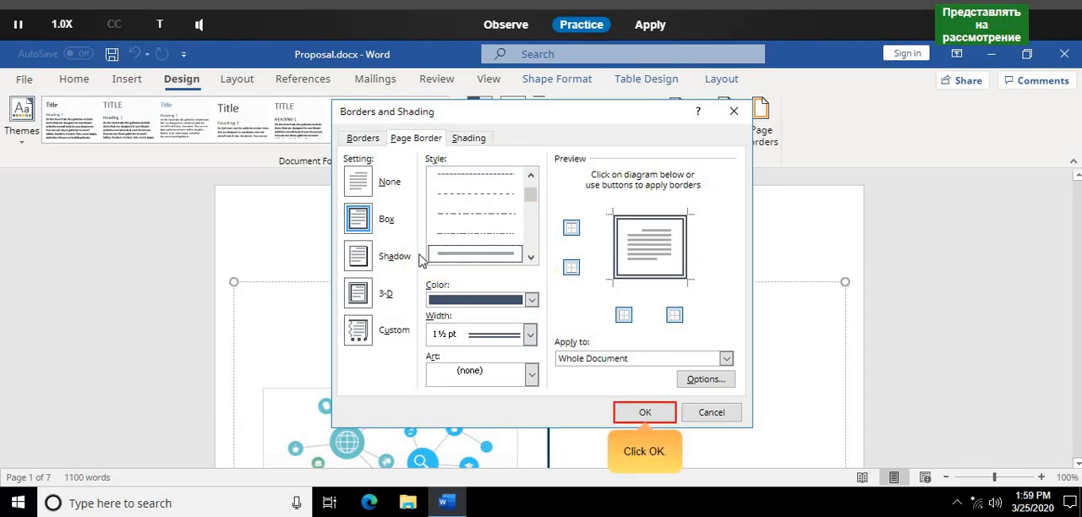
left_click(642, 414)
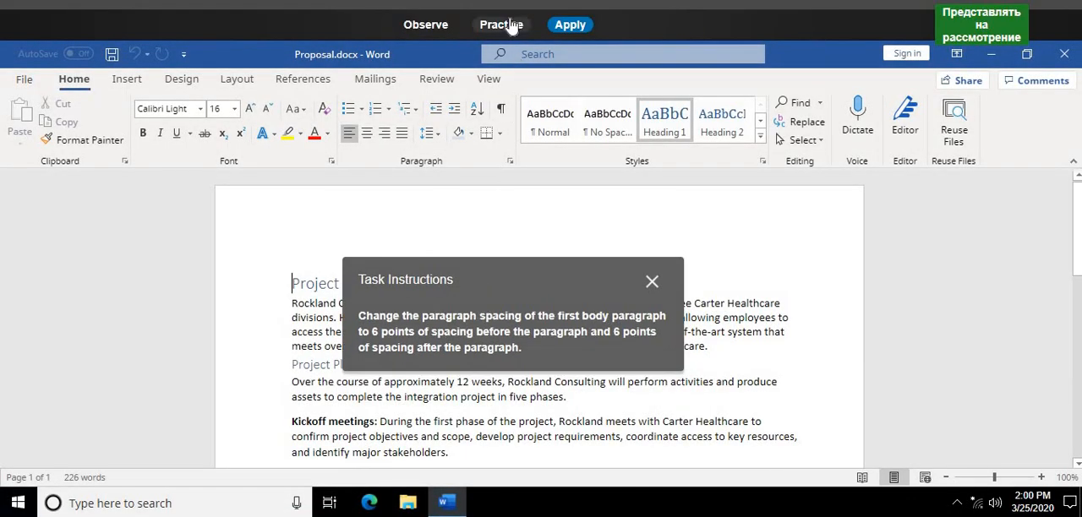
- In Practice mode, set the spacing of the first body paragraph under "Project Description" to 6 pt before and 6 pt after
left_click(510, 24)
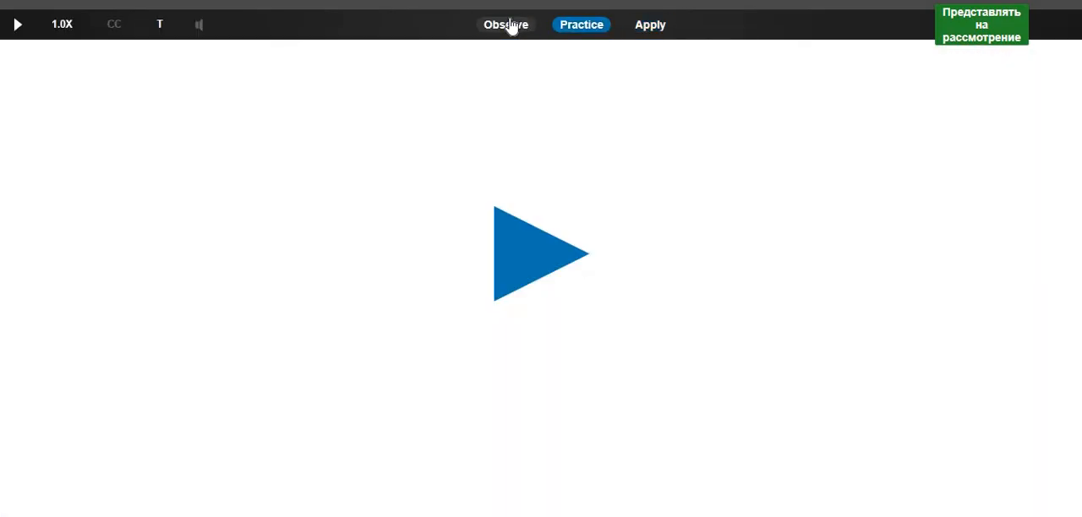
left_click(550, 245)
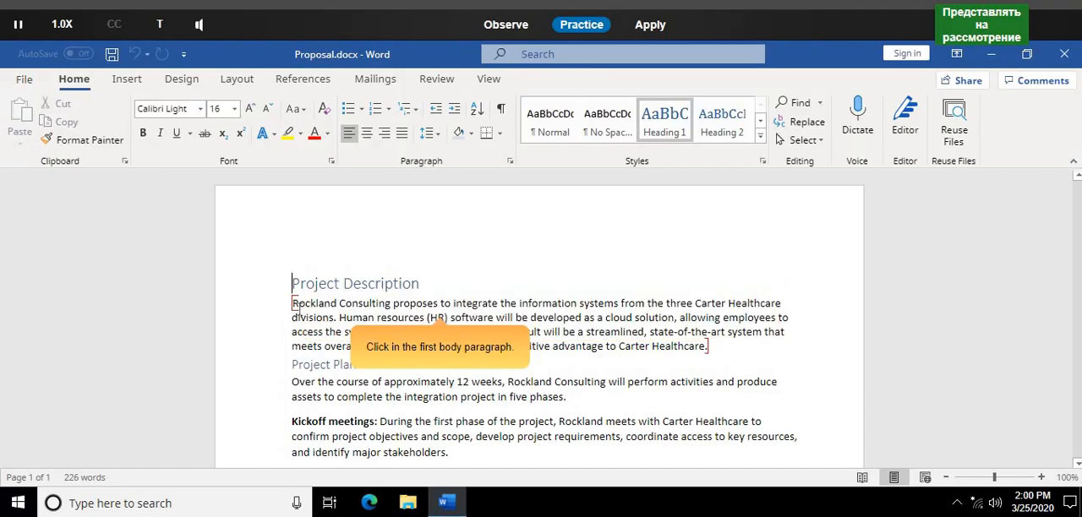
mouse_move(297, 308)
left_mouse_down()
mouse_move(696, 366)
mouse_move(710, 355)
left_mouse_up()
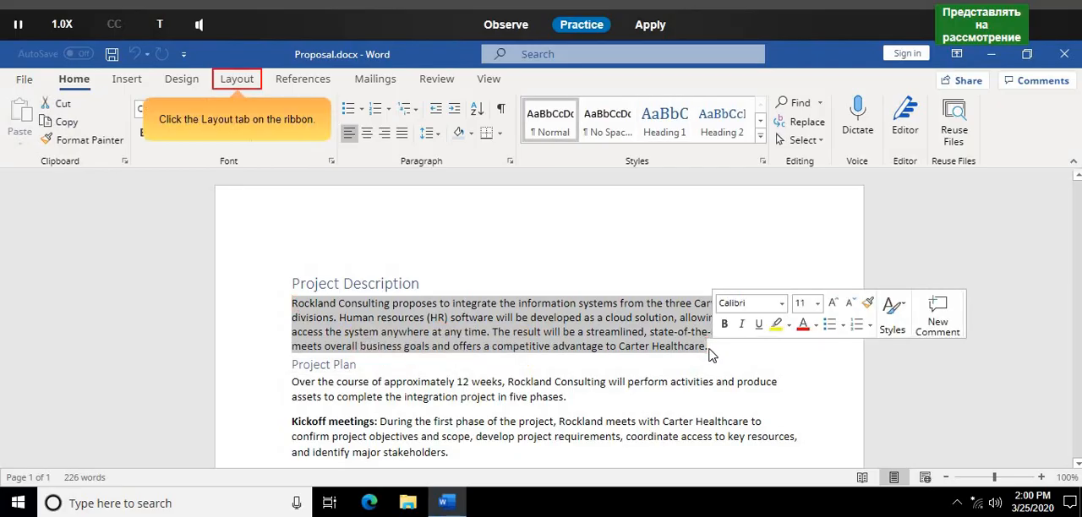
left_click(238, 79)
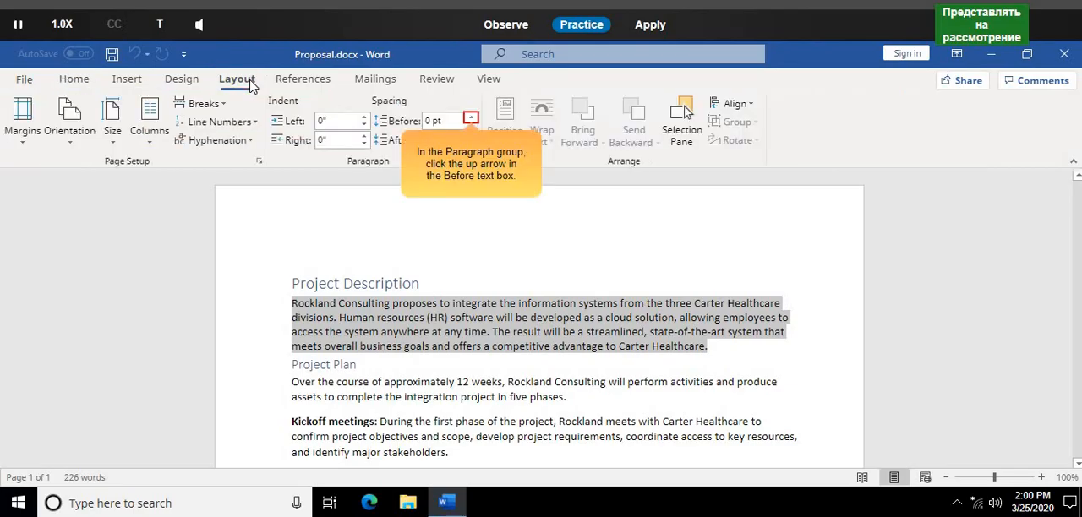
left_click(471, 119)
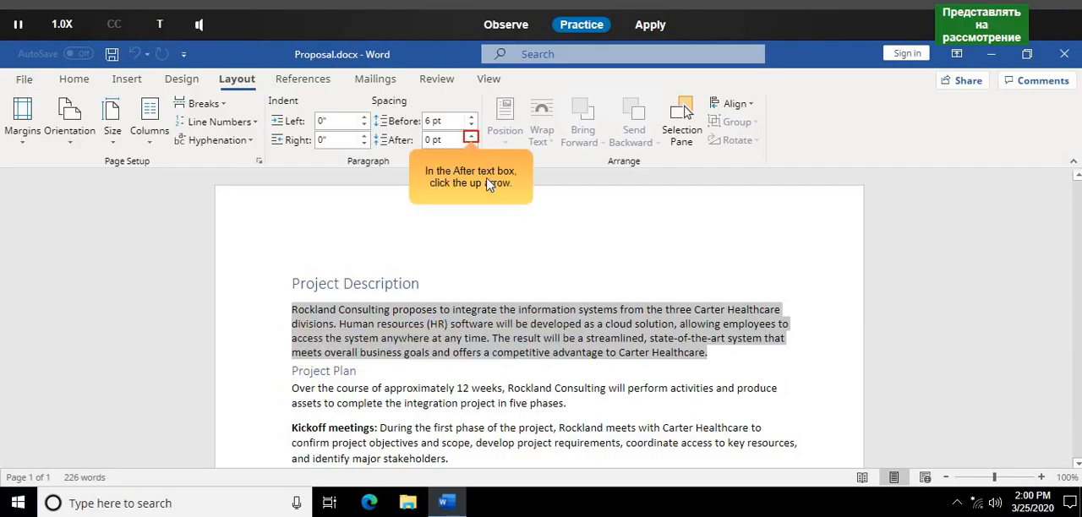
left_click(471, 136)
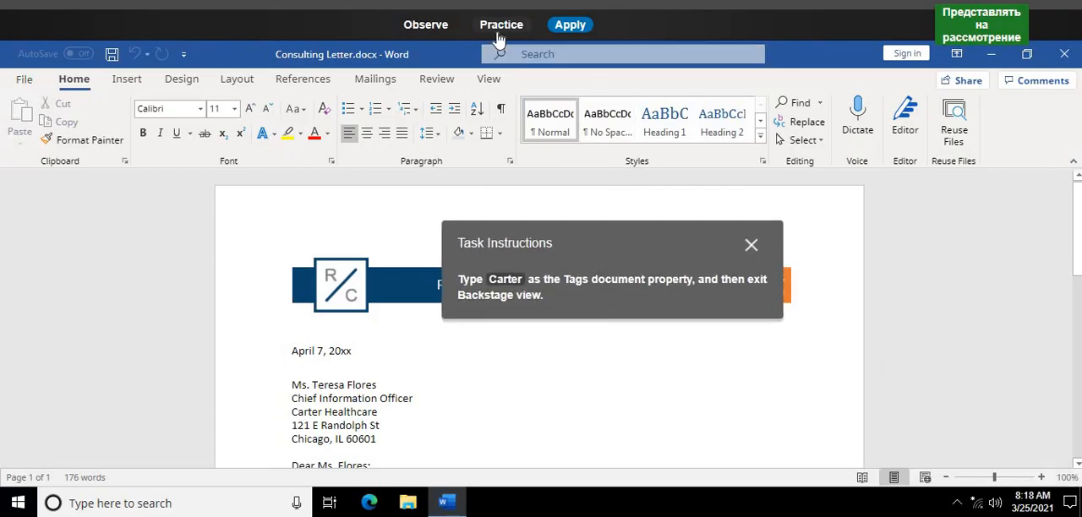
- In Practice mode, enter Carter as the Tags document property of Consulting Letter.docx and exit Backstage view
left_click(499, 38)
left_click(509, 238)
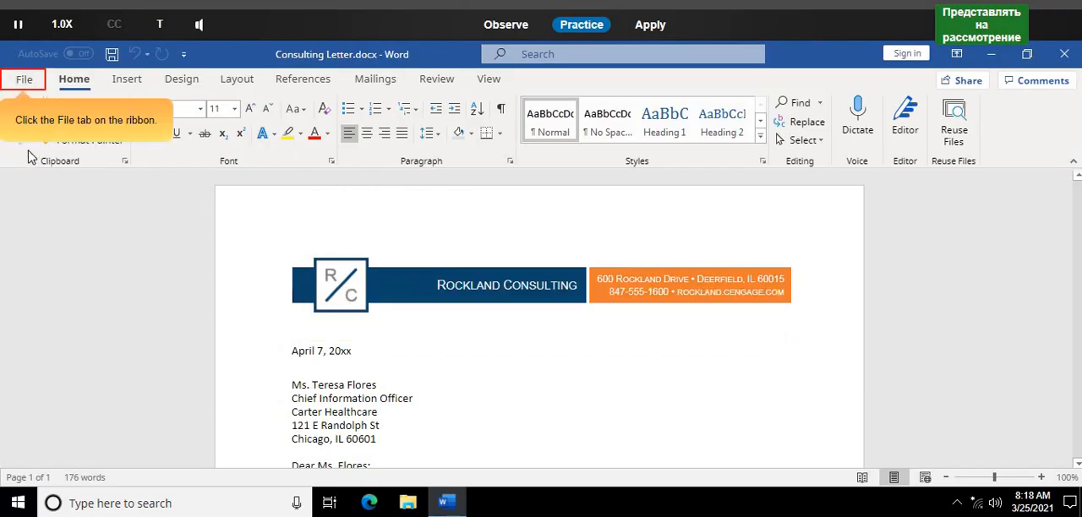
left_click(27, 82)
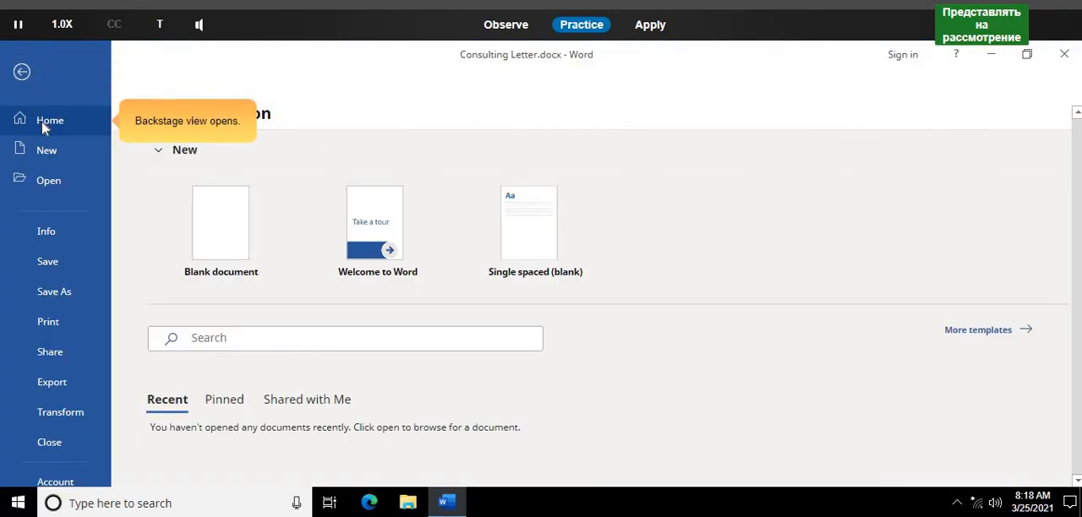
left_click(46, 231)
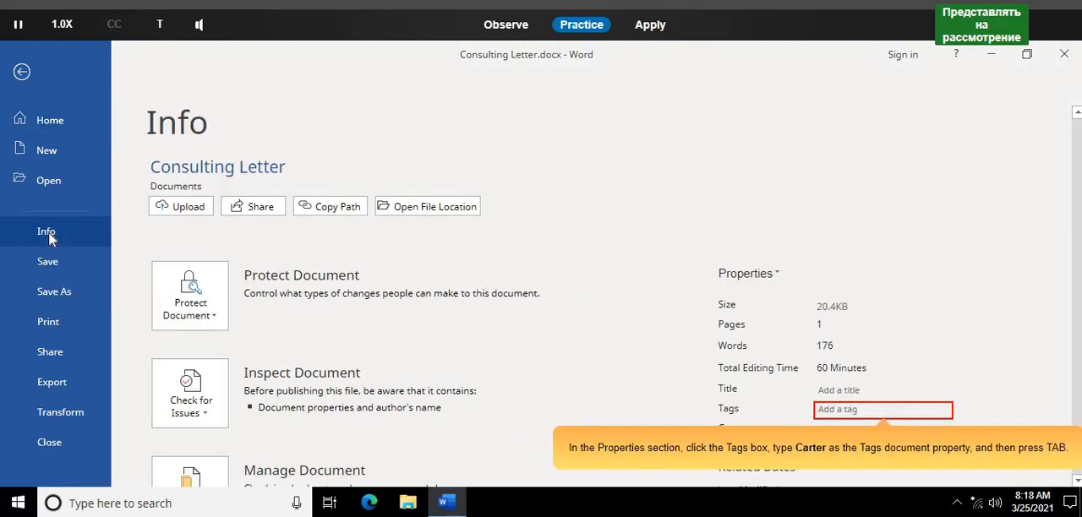
left_click(850, 409)
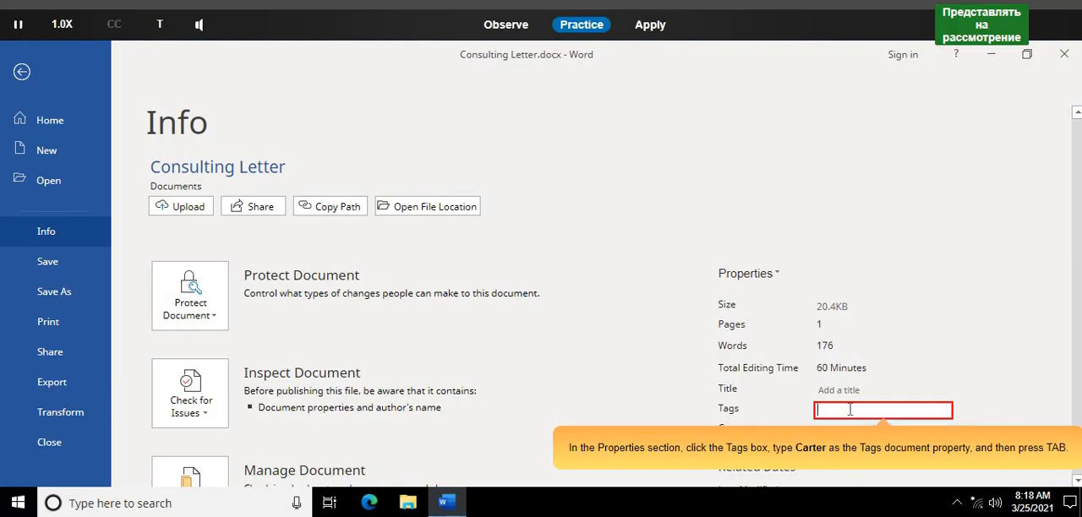
type("Carter")
key("Tab")
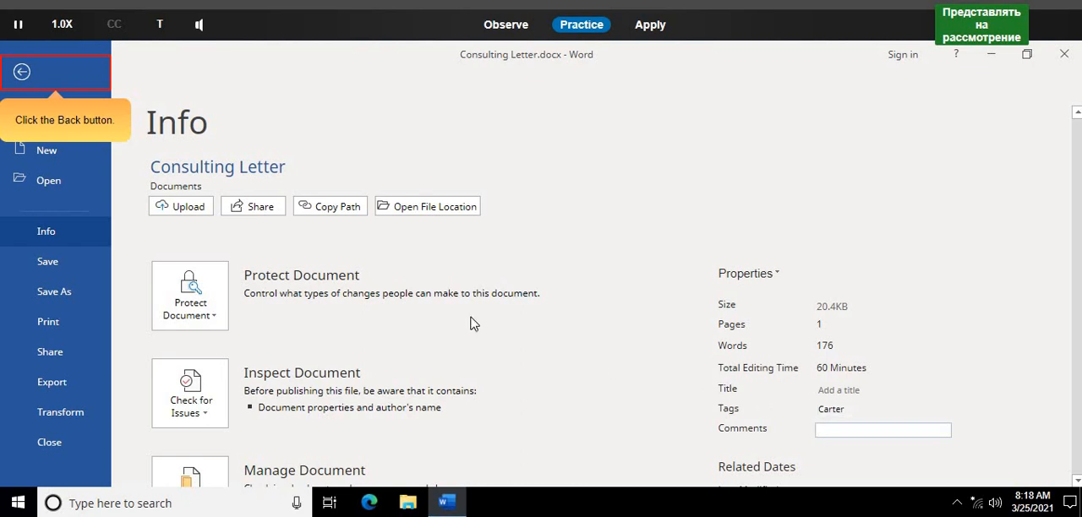
left_click(46, 72)
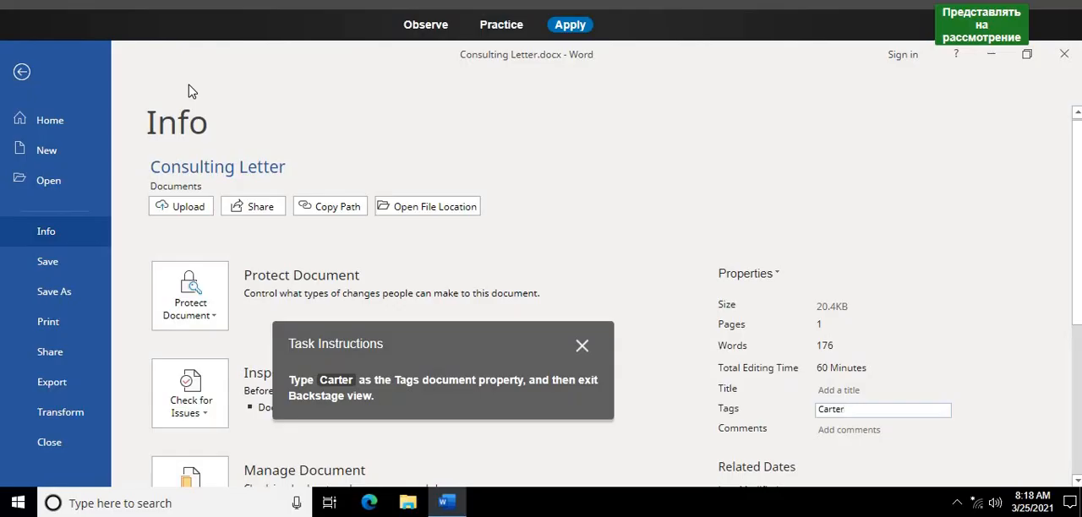
- In Apply mode, set the Tags property of Consulting Letter.docx to Carter and return to the document
key("Tab")
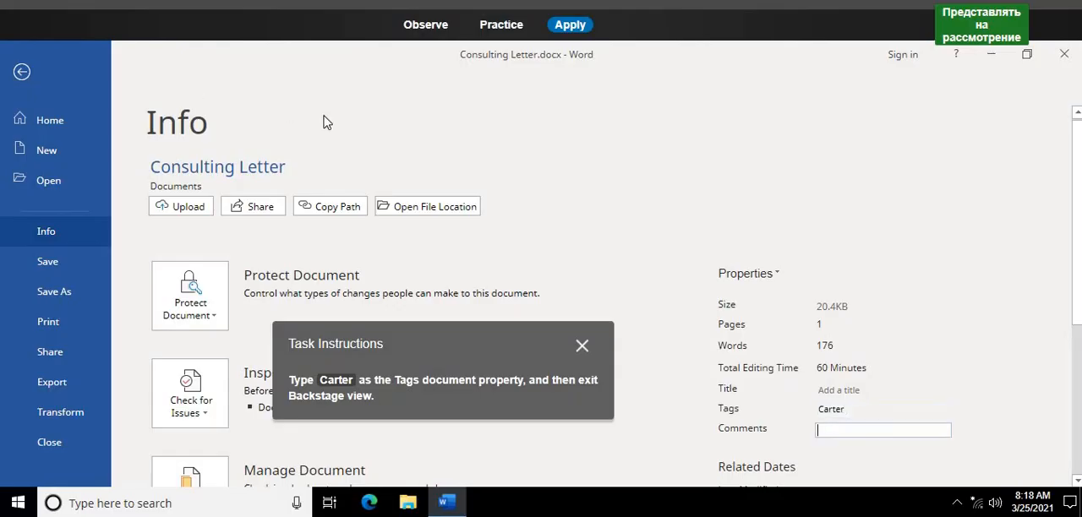
left_click(20, 72)
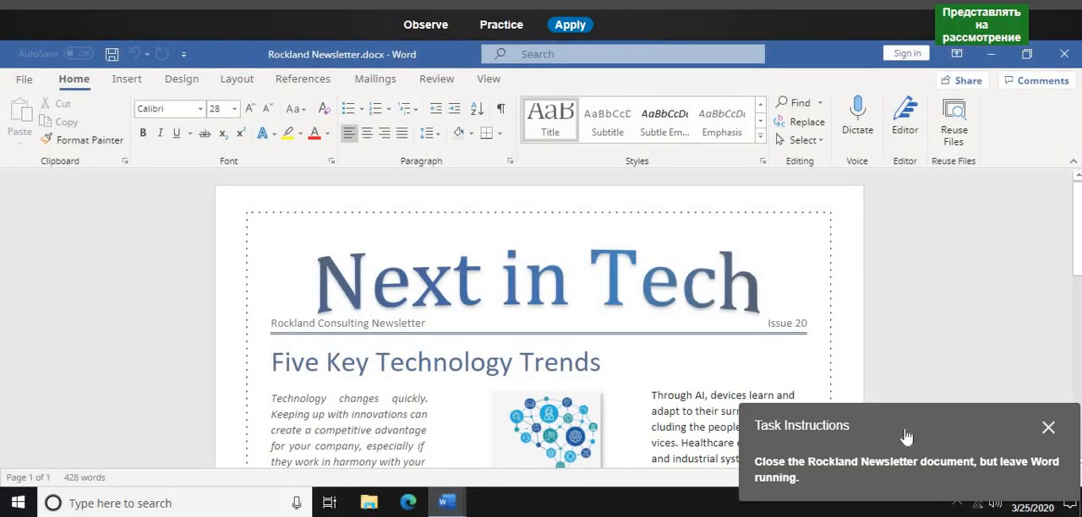
- Switch the task of closing the Rockland Newsletter document to Practice mode and start the guided practice
left_click_drag(906, 437, 610, 302)
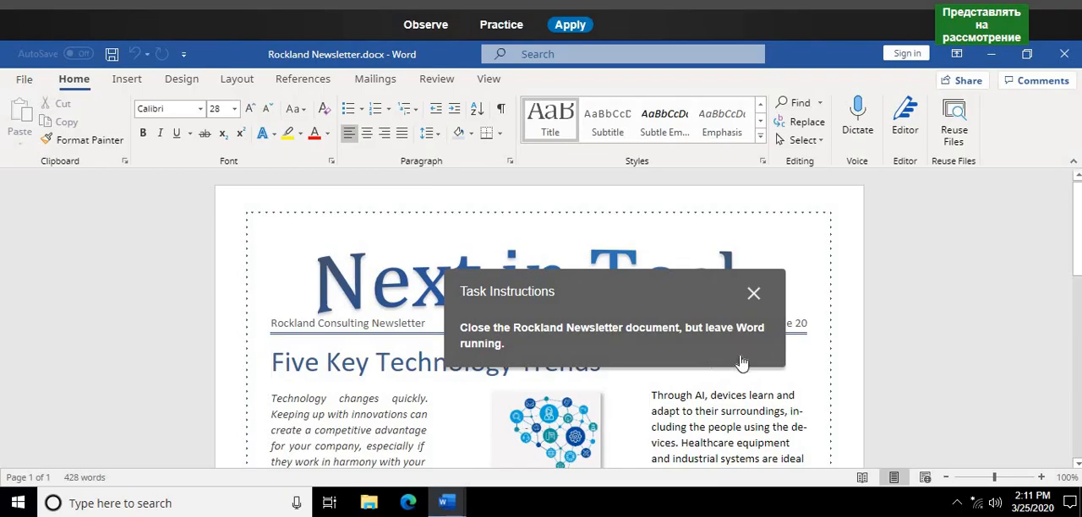
left_click(494, 26)
left_click(514, 272)
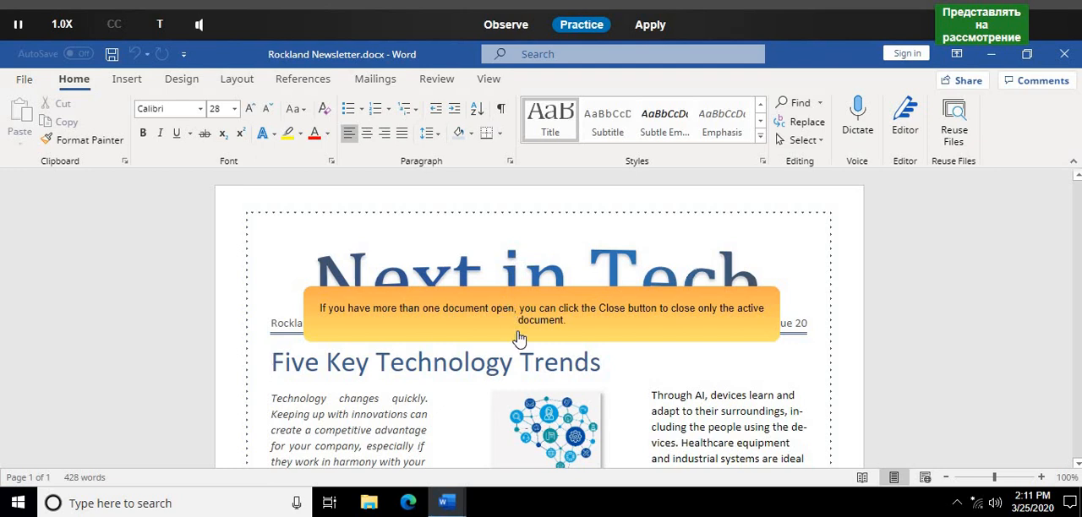
key("XF86AudioRaiseVolume")
key("XF86AudioRaiseVolume")
key("XF86AudioRaiseVolume")
key("XF86AudioRaiseVolume")
key("XF86AudioRaiseVolume")
key("XF86AudioRaiseVolume")
key("XF86AudioRaiseVolume")
key("XF86AudioRaiseVolume")
key("XF86AudioRaiseVolume")
key("XF86AudioRaiseVolume")
key("XF86AudioRaiseVolume")
key("XF86AudioRaiseVolume")
key("XF86AudioRaiseVolume")
key("XF86AudioRaiseVolume")
key("XF86AudioRaiseVolume")
key("XF86AudioRaiseVolume")
key("XF86AudioRaiseVolume")
key("XF86AudioRaiseVolume")
key("XF86AudioRaiseVolume")
key("XF86AudioRaiseVolume")
key("XF86AudioRaiseVolume")
key("XF86AudioRaiseVolume")
key("XF86AudioRaiseVolume")
key("XF86AudioRaiseVolume")
key("XF86AudioRaiseVolume")
key("XF86AudioRaiseVolume")
key("XF86AudioRaiseVolume")
key("XF86AudioRaiseVolume")
key("XF86AudioRaiseVolume")
key("XF86AudioRaiseVolume")
key("XF86AudioRaiseVolume")
key("XF86AudioRaiseVolume")
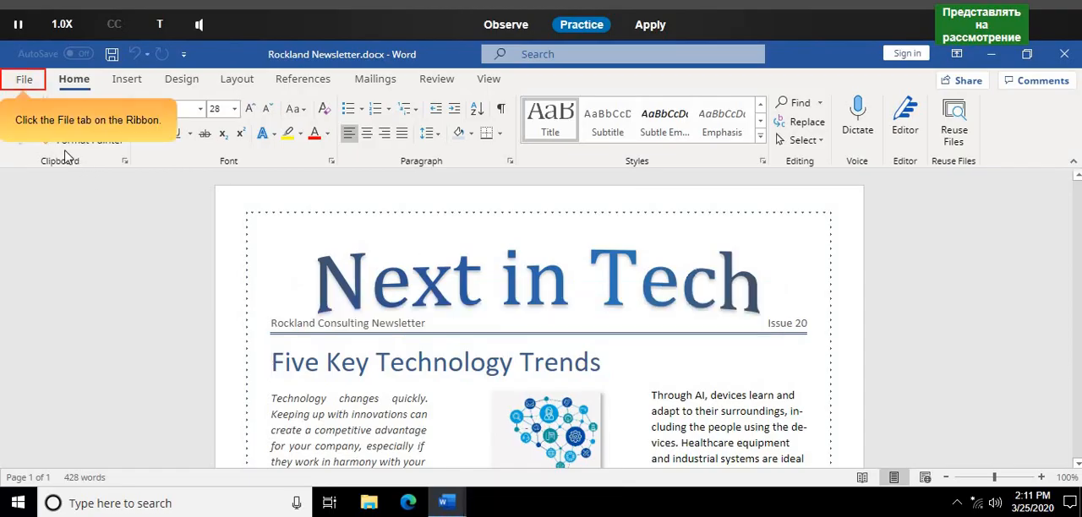
- In Practice mode, close the Rockland Newsletter document from Backstage view while leaving Word running
left_click(10, 85)
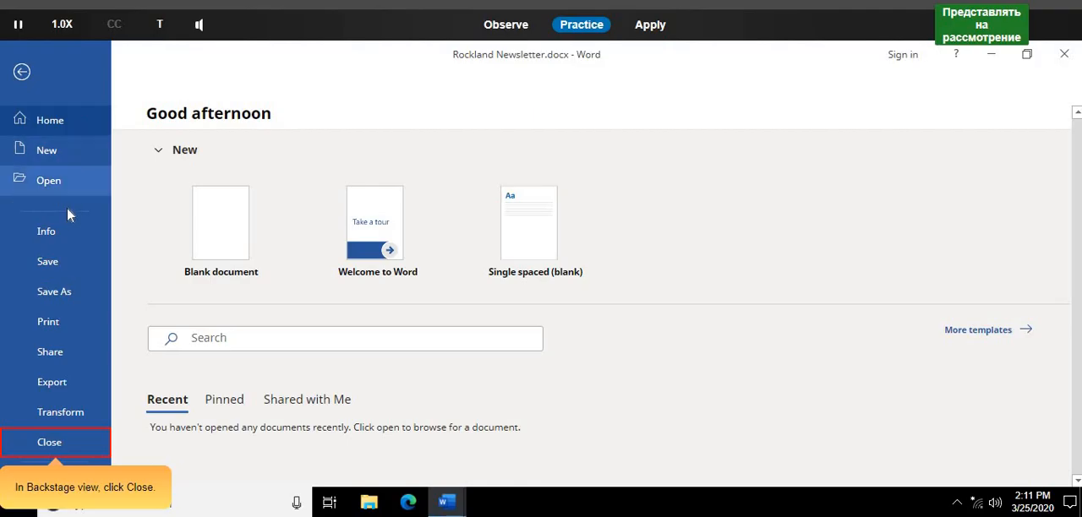
left_click(72, 440)
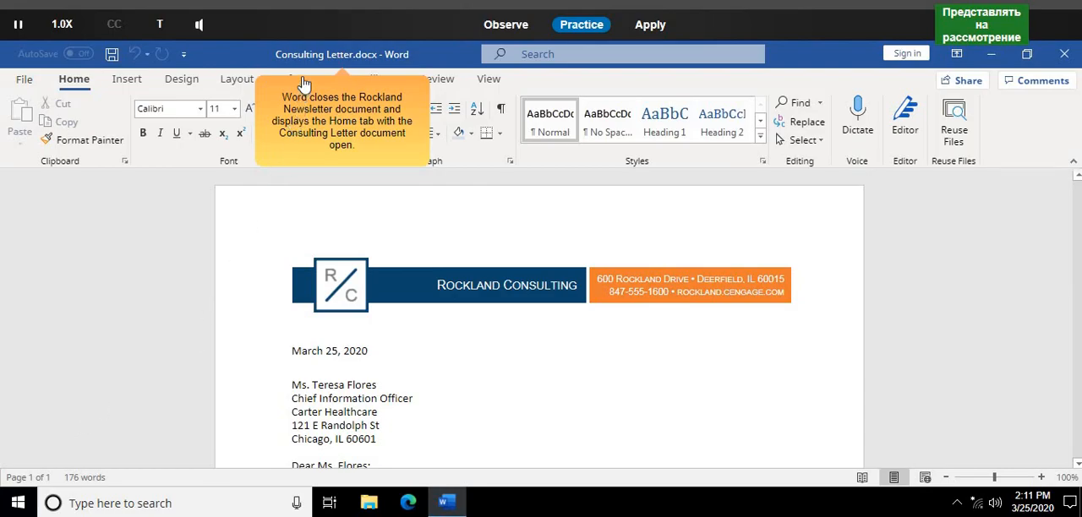
left_click(346, 86)
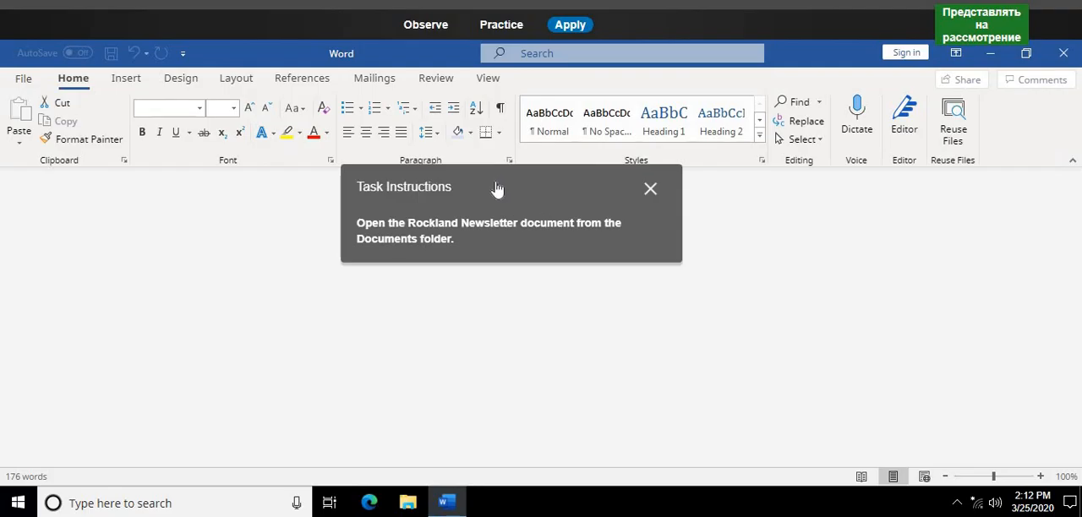
- In Practice mode, browse to the Documents folder and open Rockland Newsletter.docx
left_click(502, 24)
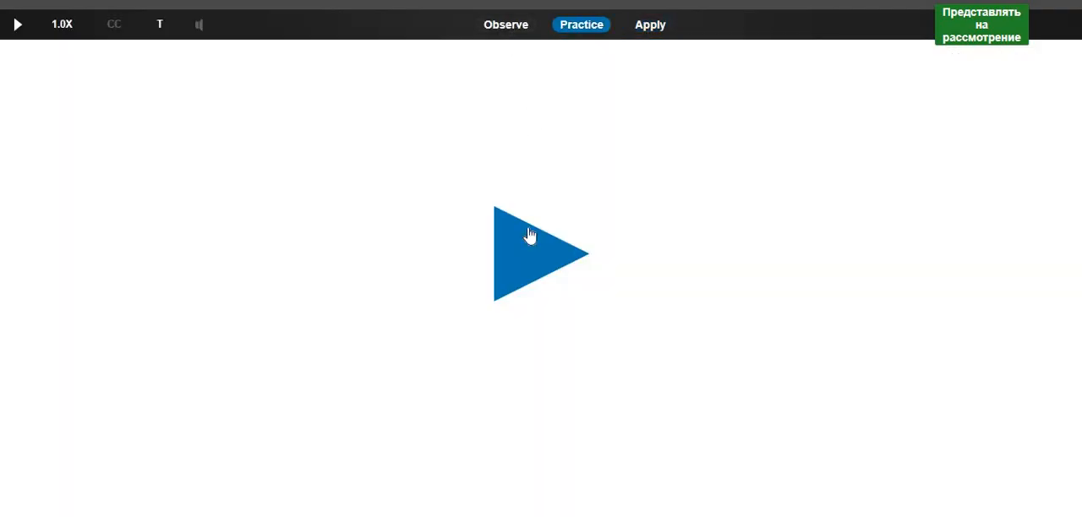
left_click(515, 257)
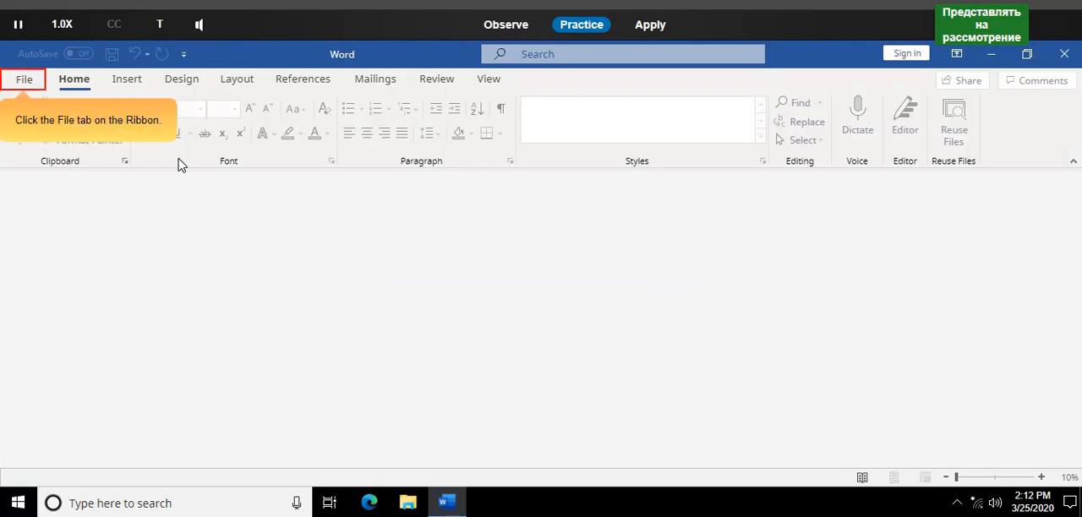
left_click(26, 80)
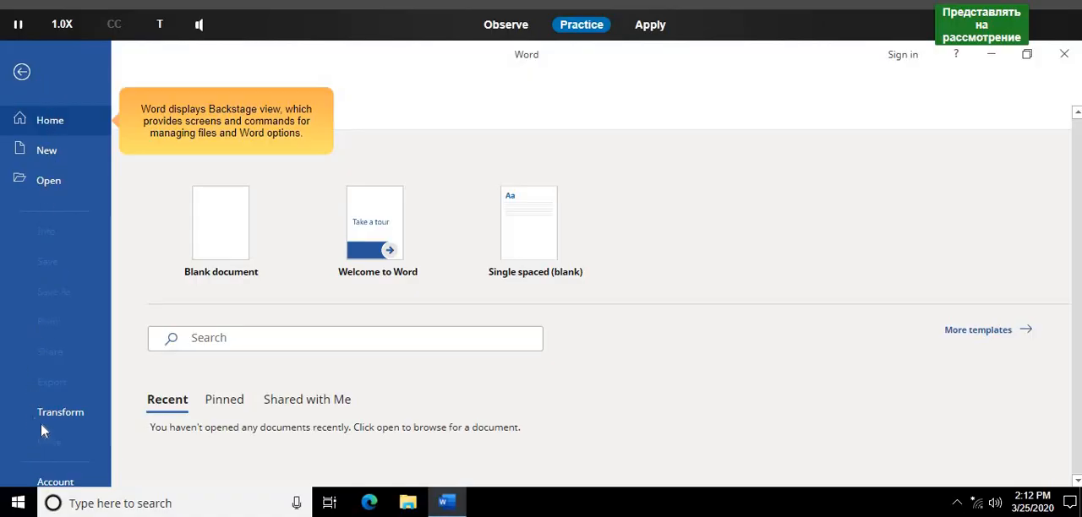
left_click(85, 123)
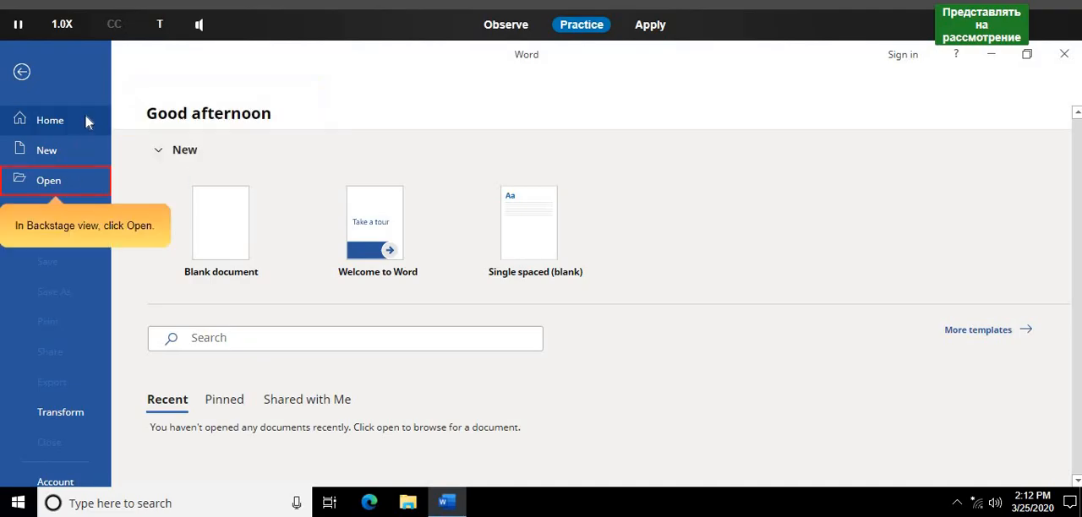
left_click(49, 181)
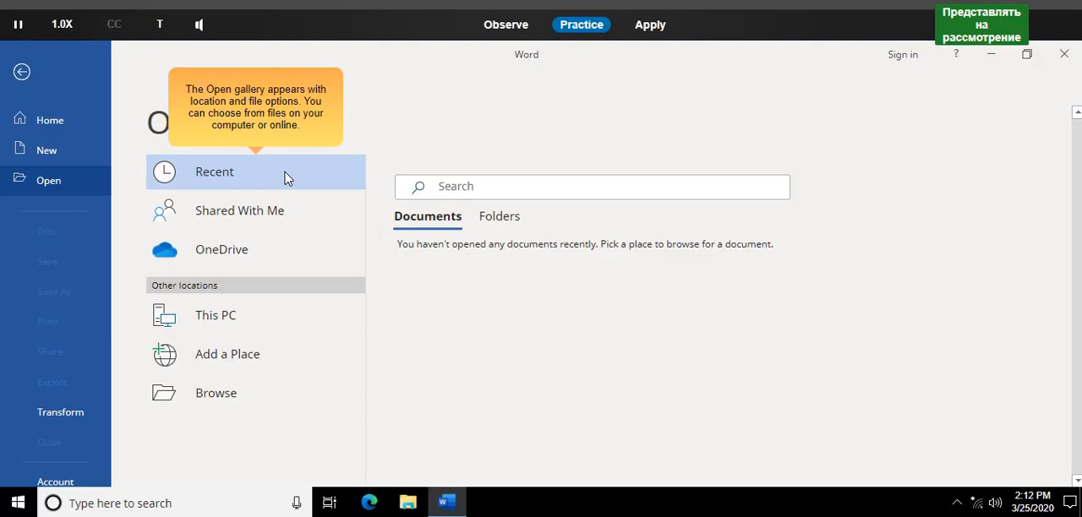
left_click(232, 402)
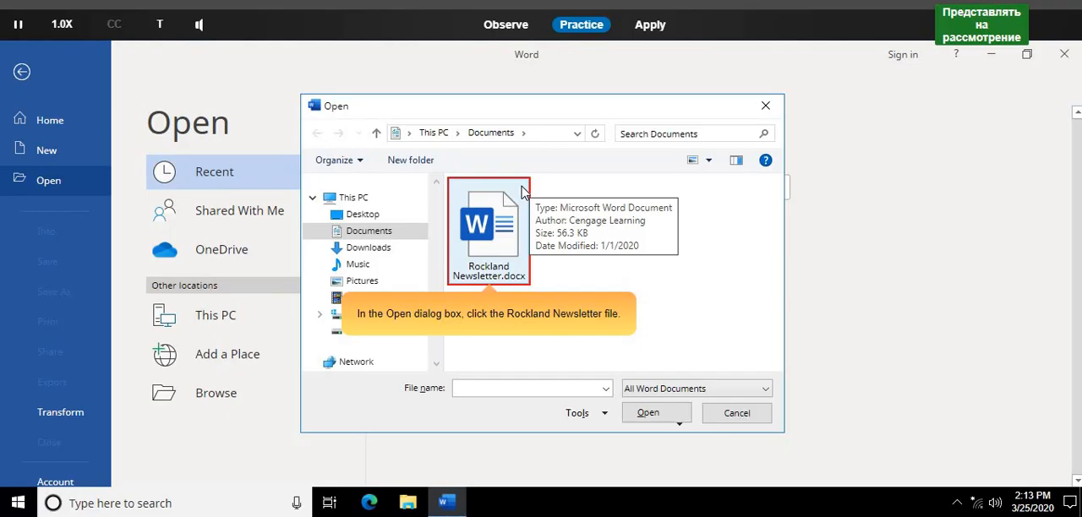
left_click(522, 192)
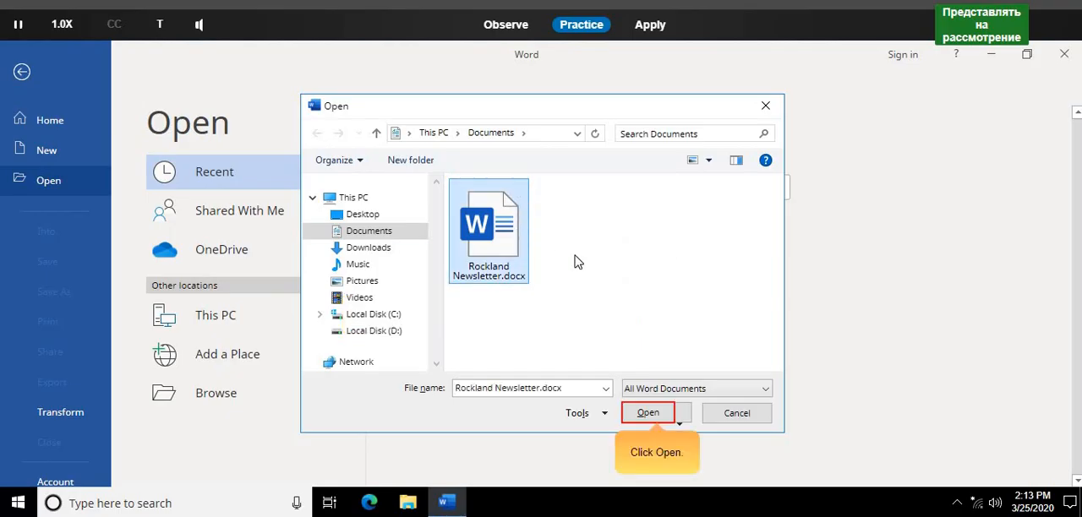
left_click(664, 413)
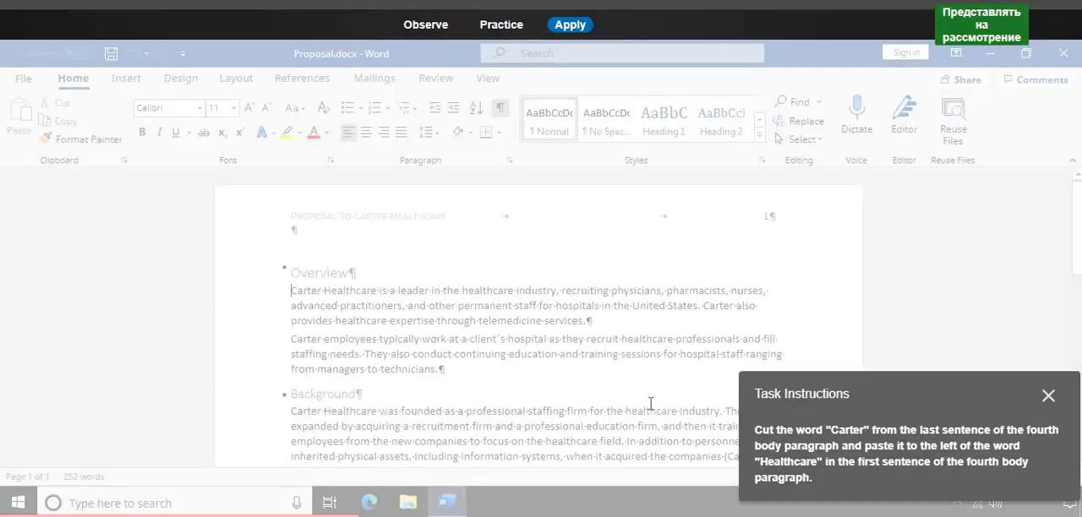
- In Practice mode, cut "Carter" from the fourth body paragraph's last sentence and paste it before "Healthcare" in that paragraph's first sentence
left_click_drag(843, 398, 338, 256)
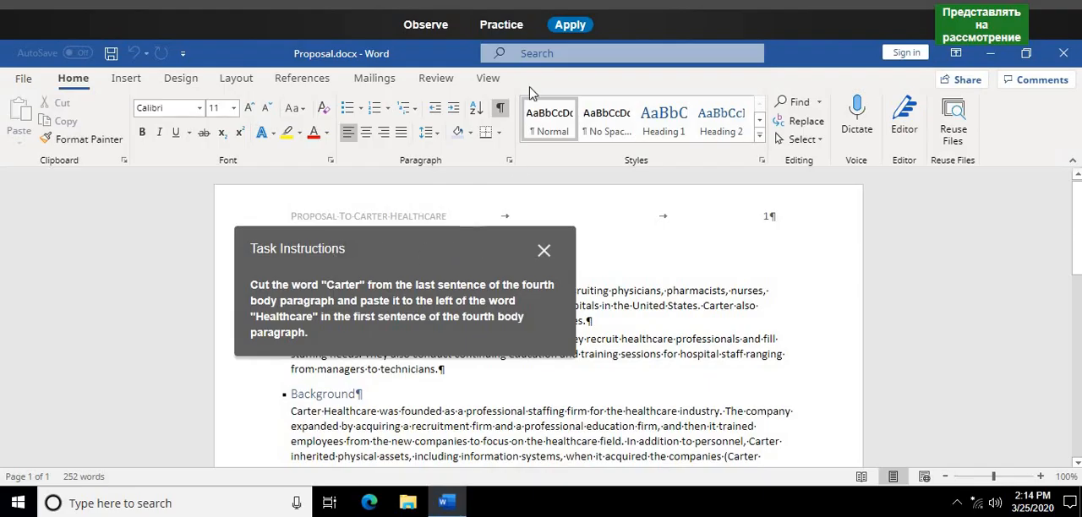
left_click(511, 30)
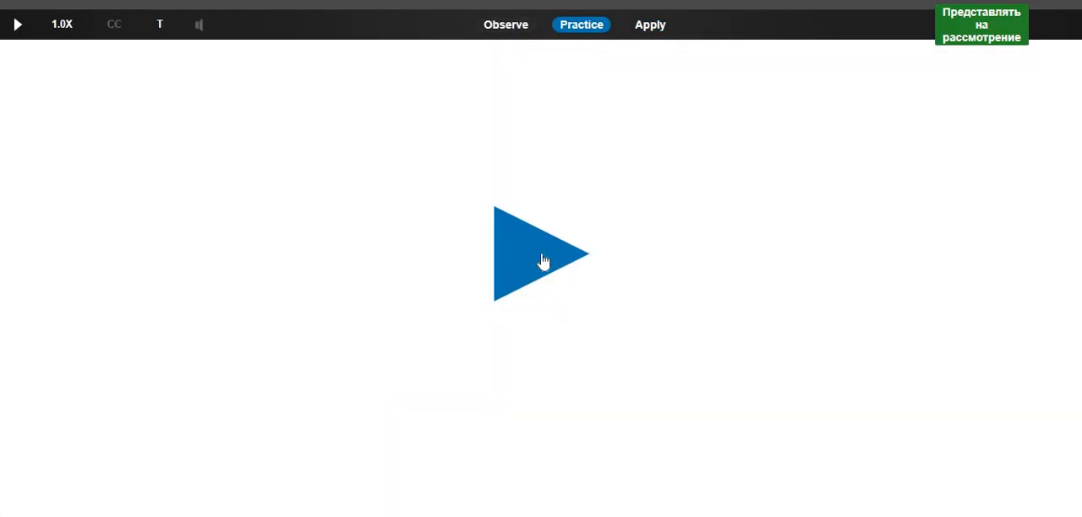
left_click(547, 281)
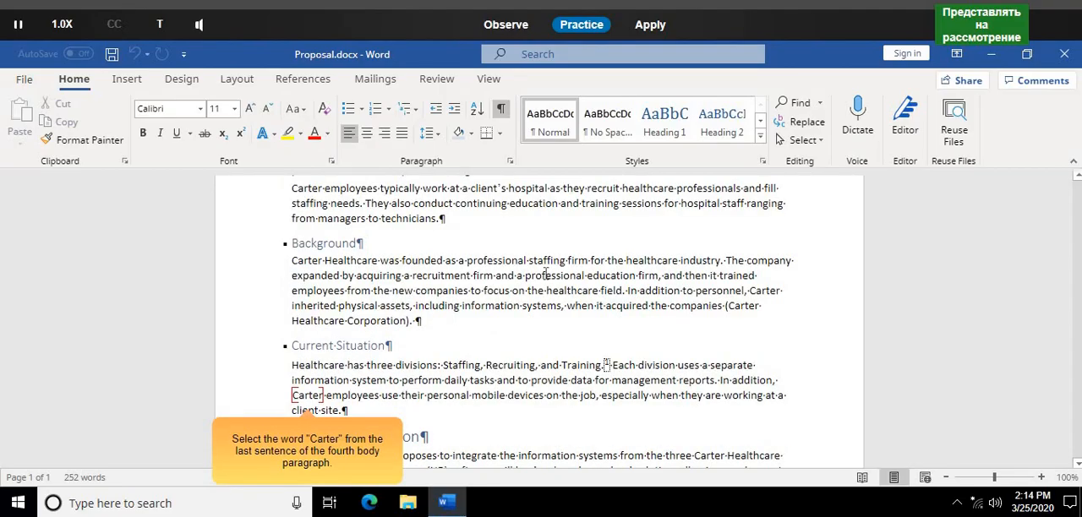
double_click(307, 394)
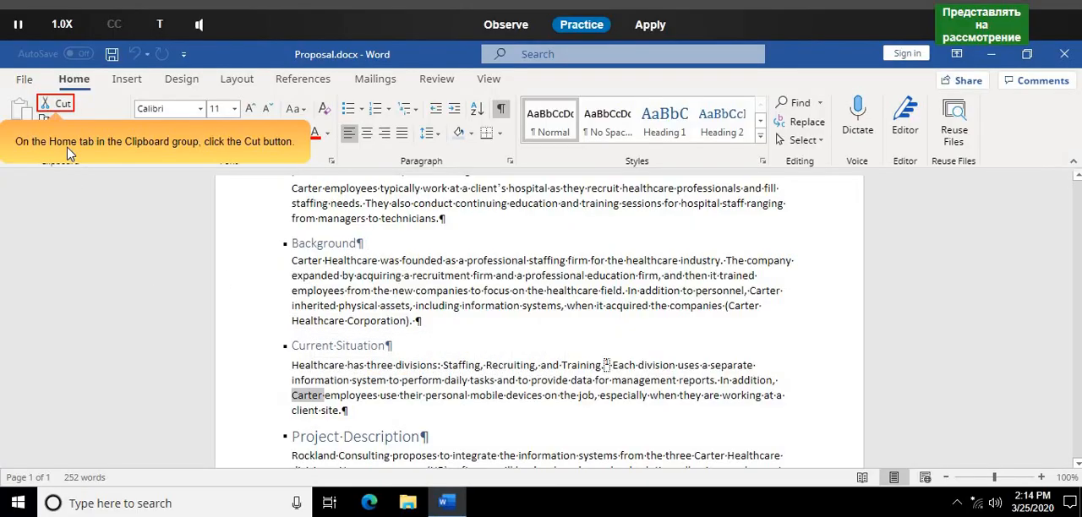
left_click(63, 105)
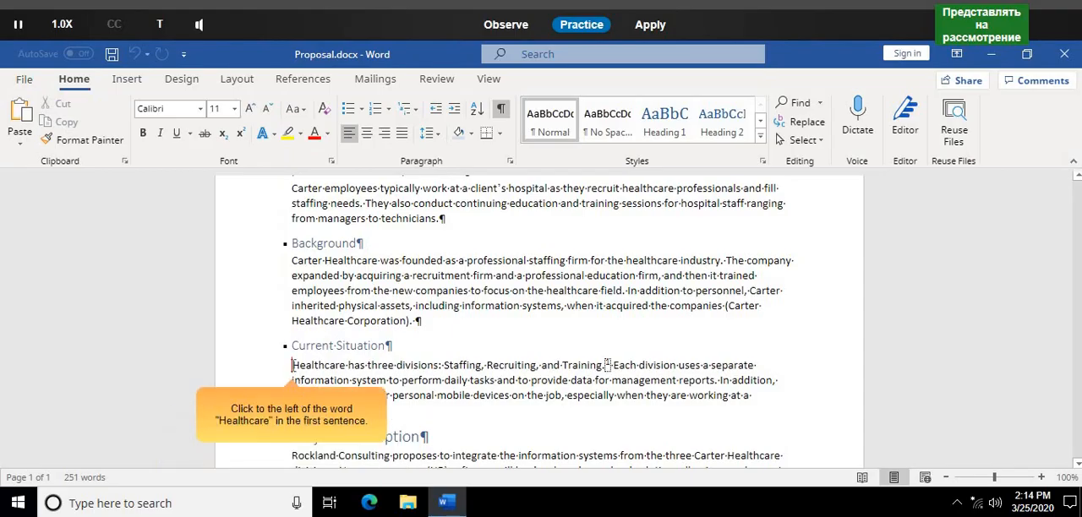
left_click(293, 365)
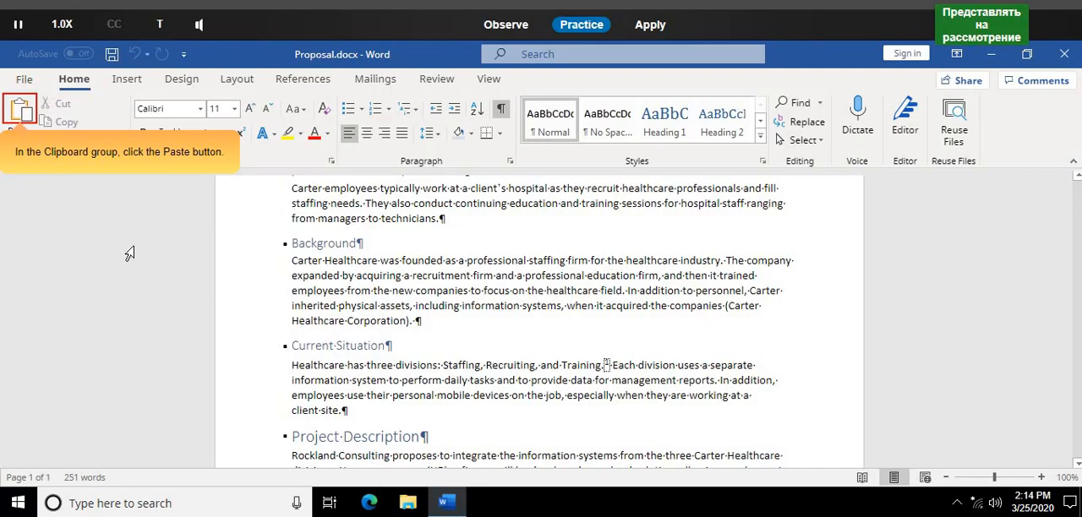
left_click(22, 114)
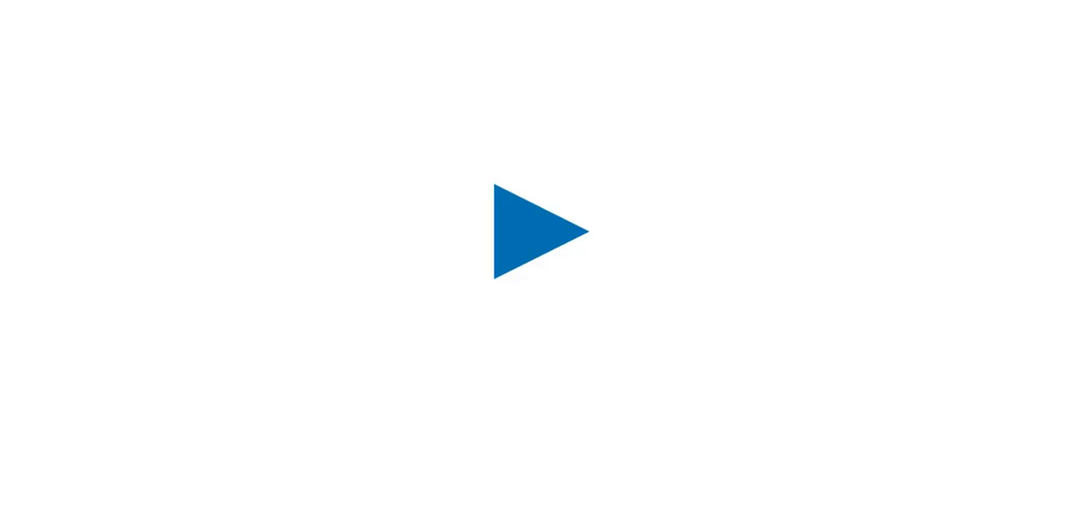
- In Practice mode, copy "Technology connects" from the first body paragraph and paste it into the blank paragraph ending Service Descriptions.docx
left_click(549, 228)
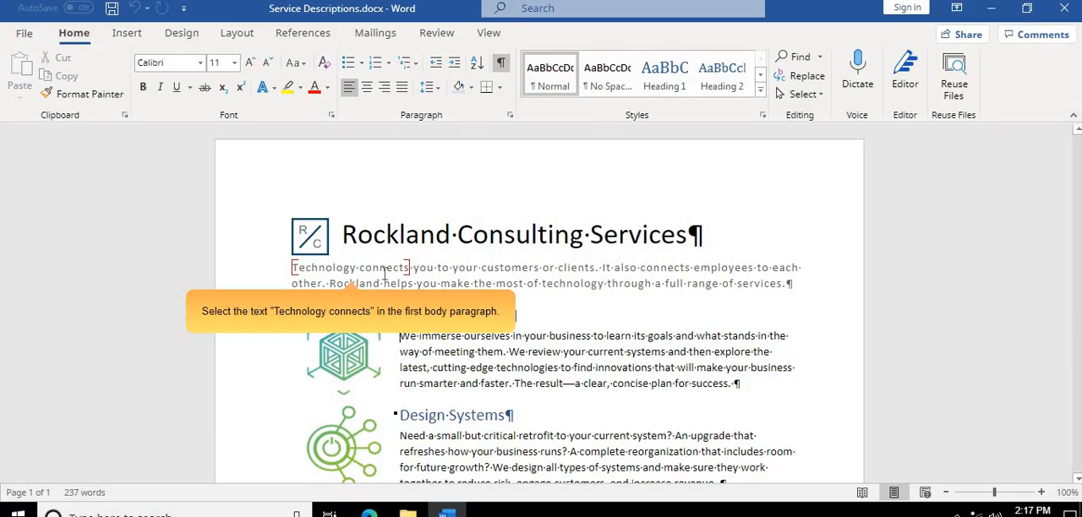
mouse_move(409, 267)
left_mouse_down()
mouse_move(294, 268)
mouse_move(409, 267)
left_mouse_up()
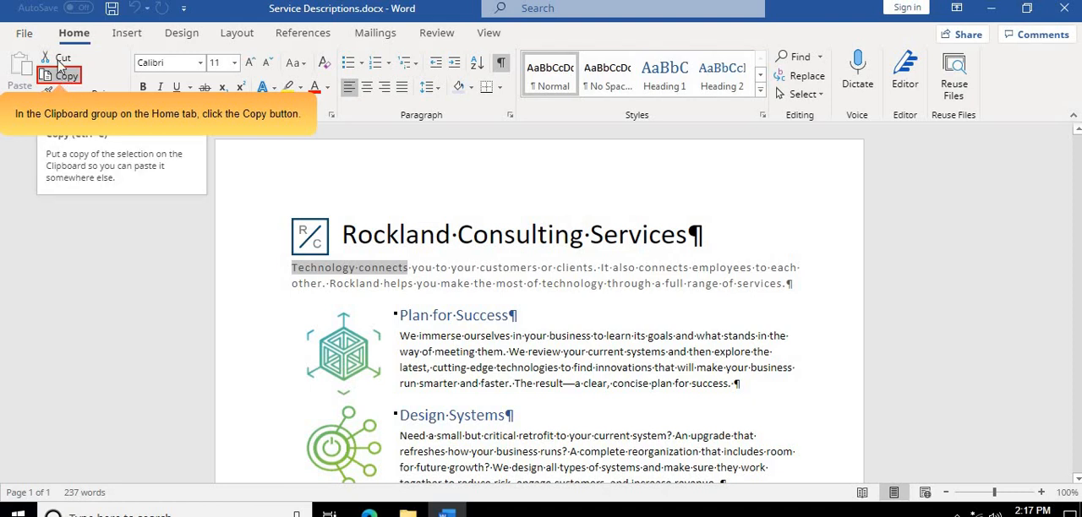
left_click(64, 81)
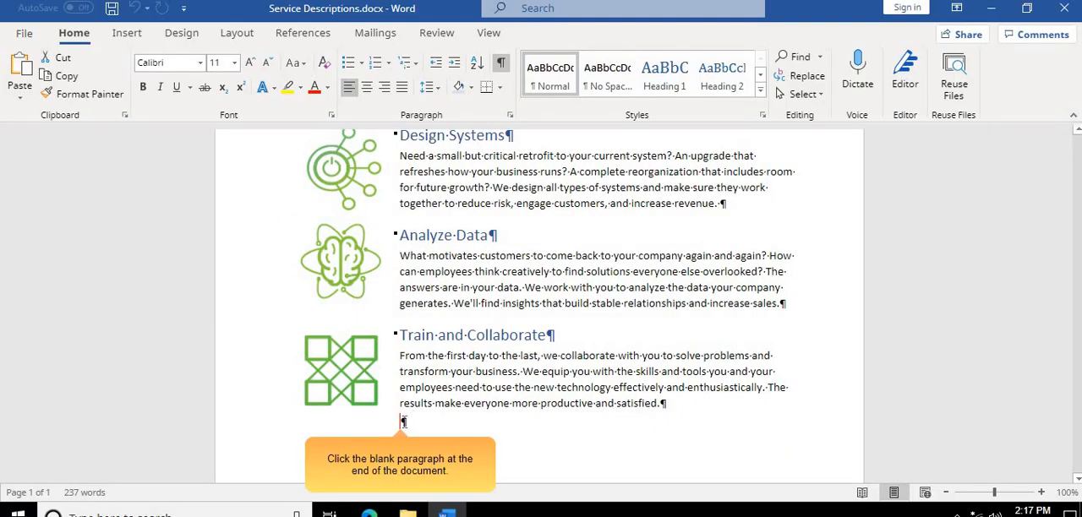
left_click(402, 420)
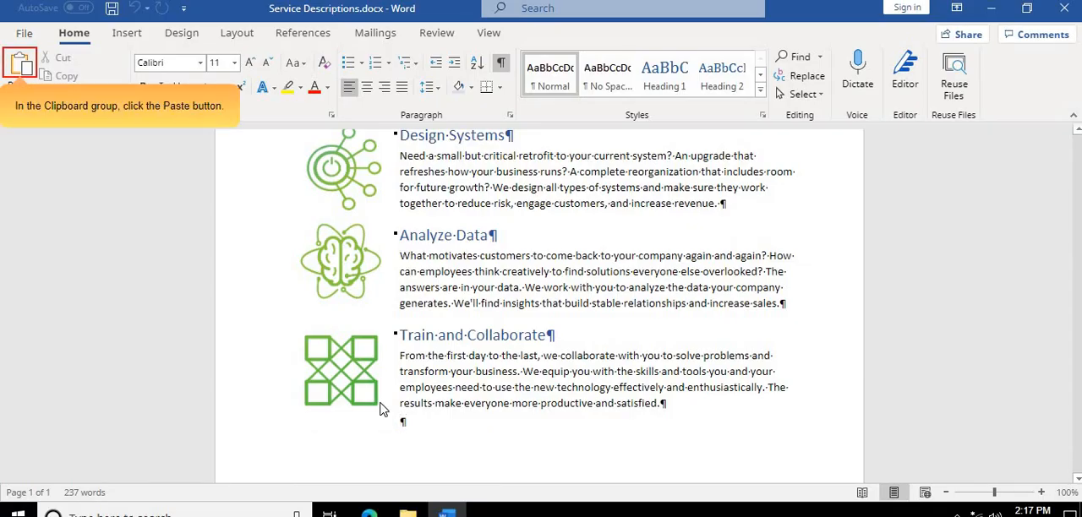
left_click(24, 71)
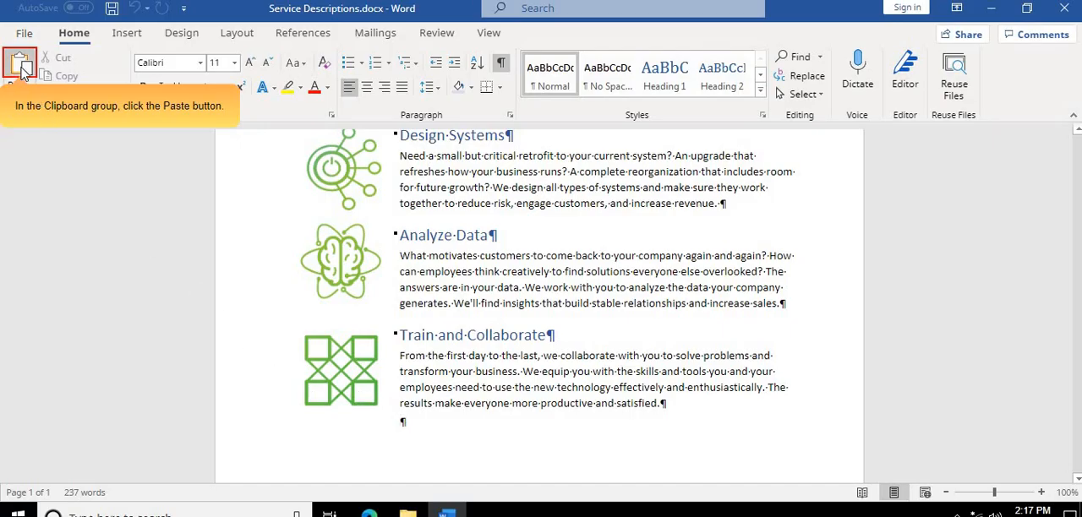
left_click(24, 71)
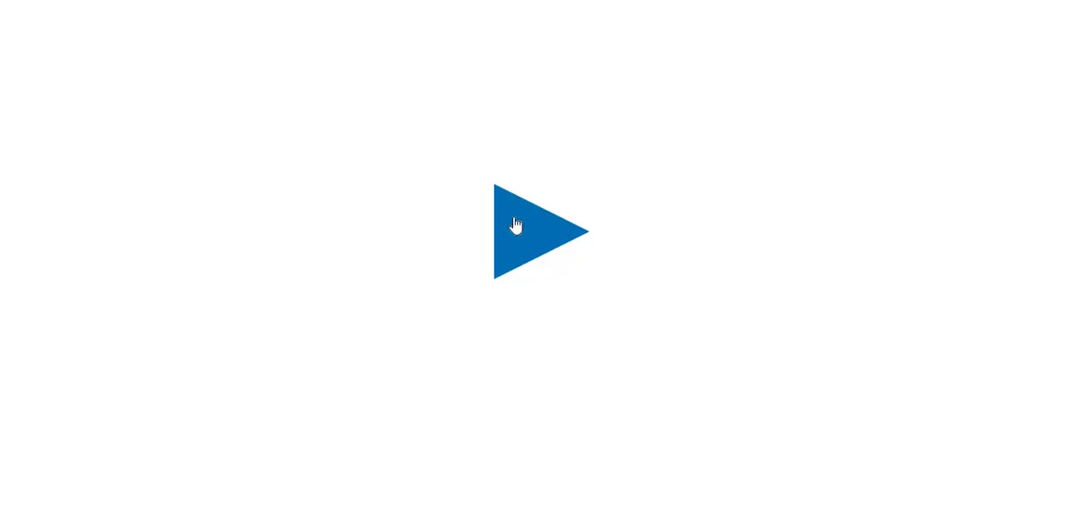
- In Practice mode, copy the developer's name from the first body paragraph into the blank paragraph mid-document, using the Merge Formatting paste option
left_click(516, 225)
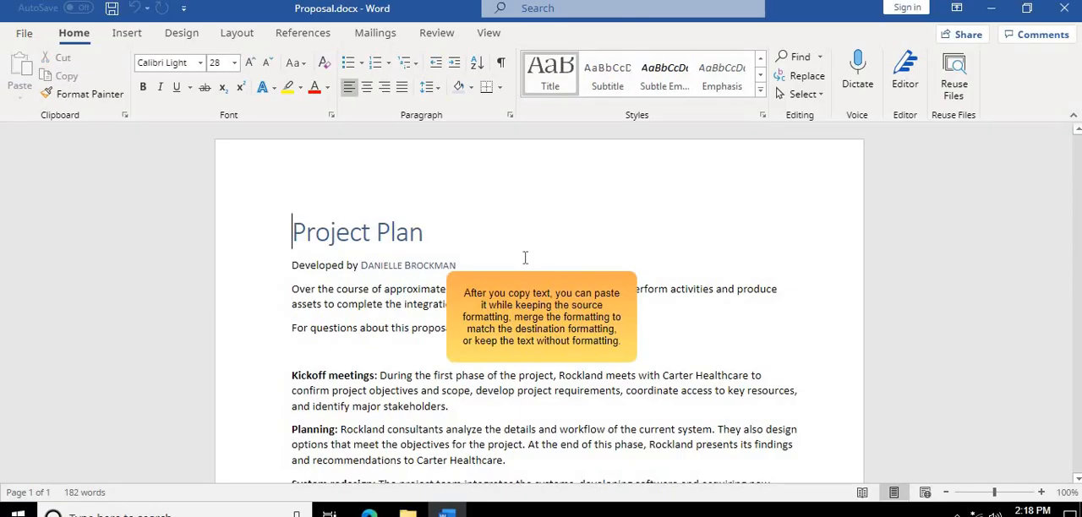
left_click(519, 359)
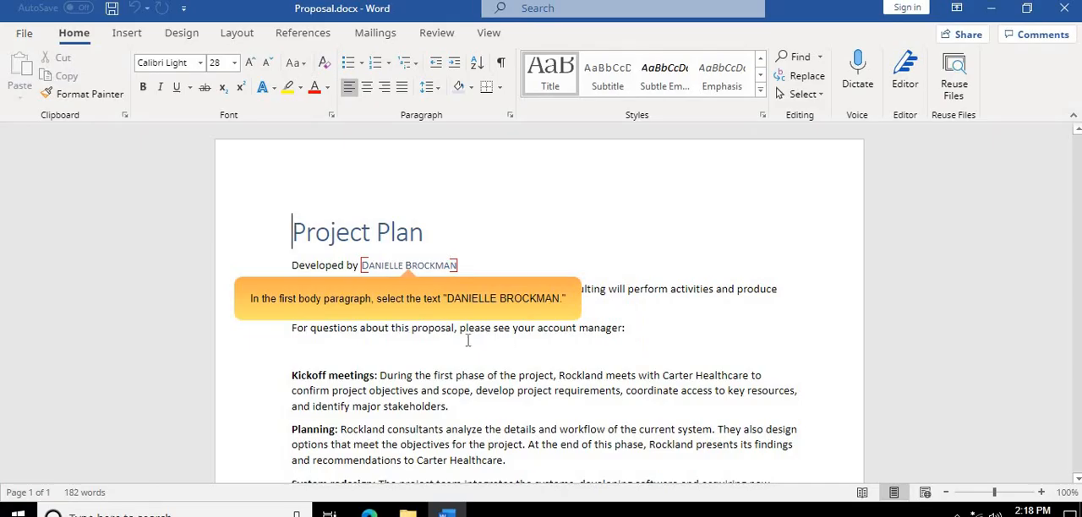
left_click_drag(361, 265, 459, 267)
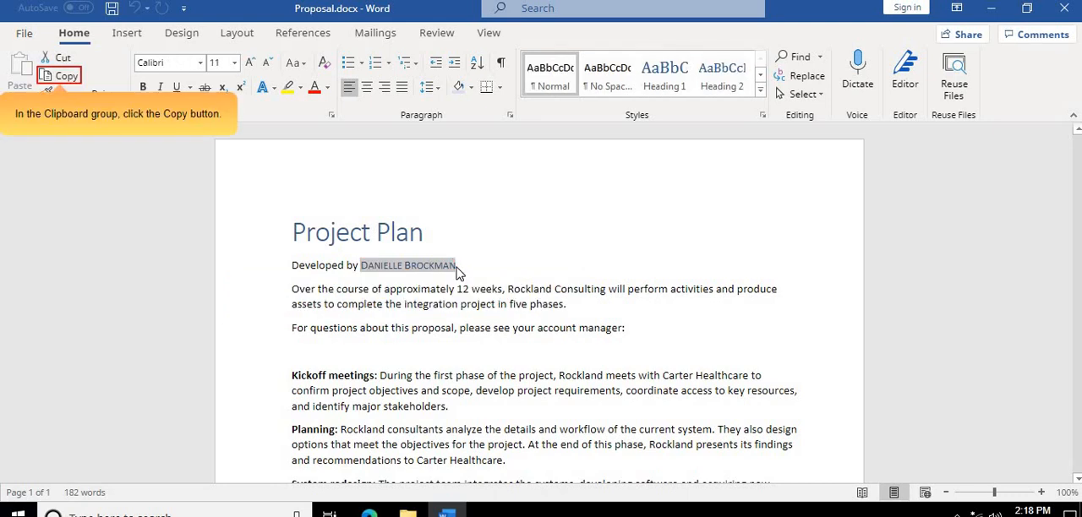
left_click(73, 82)
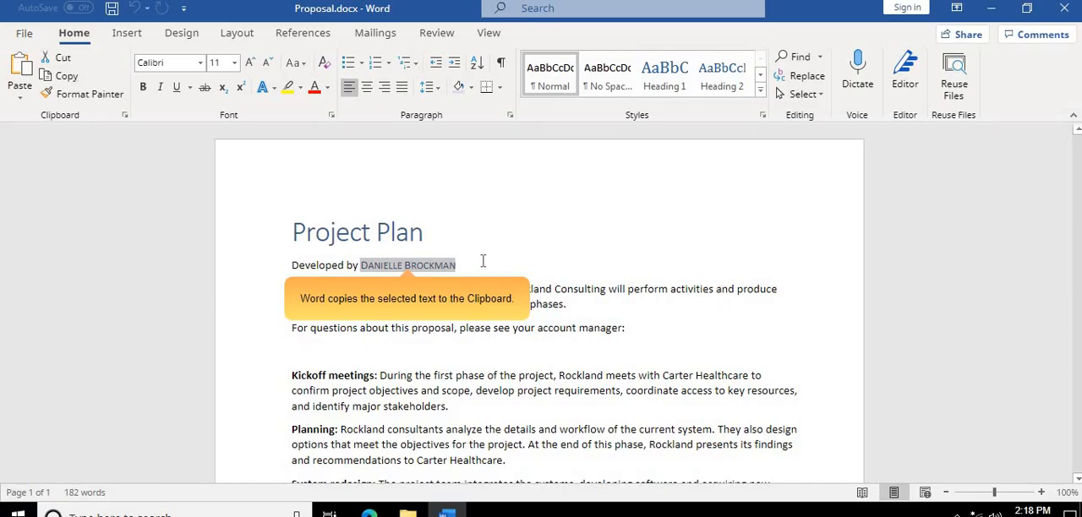
left_click(296, 348)
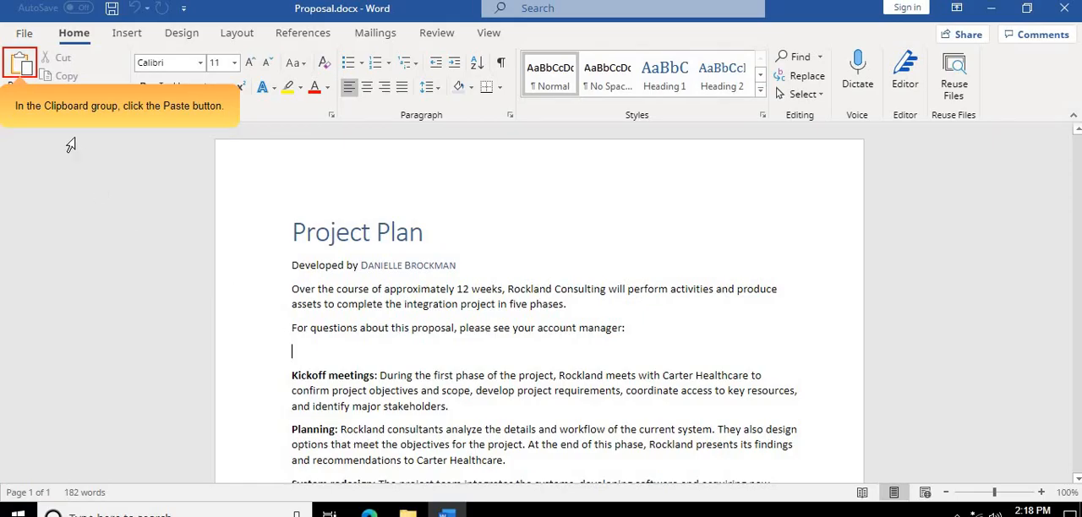
left_click(23, 66)
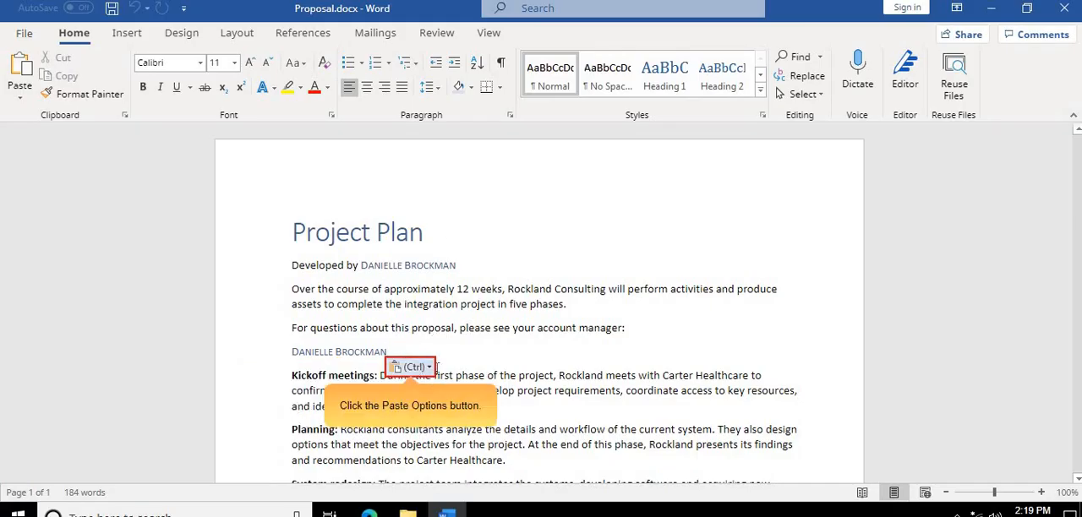
left_click(429, 369)
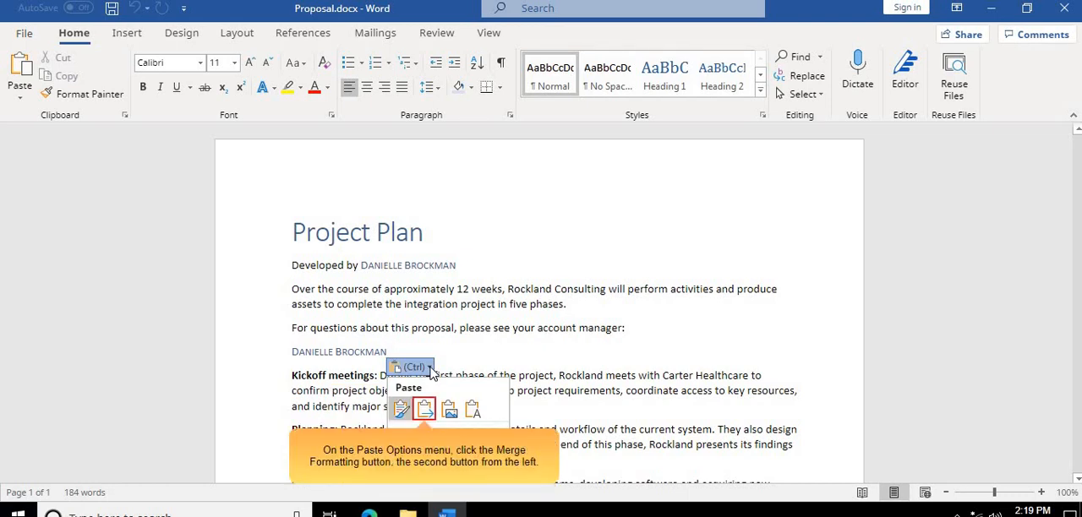
left_click(423, 410)
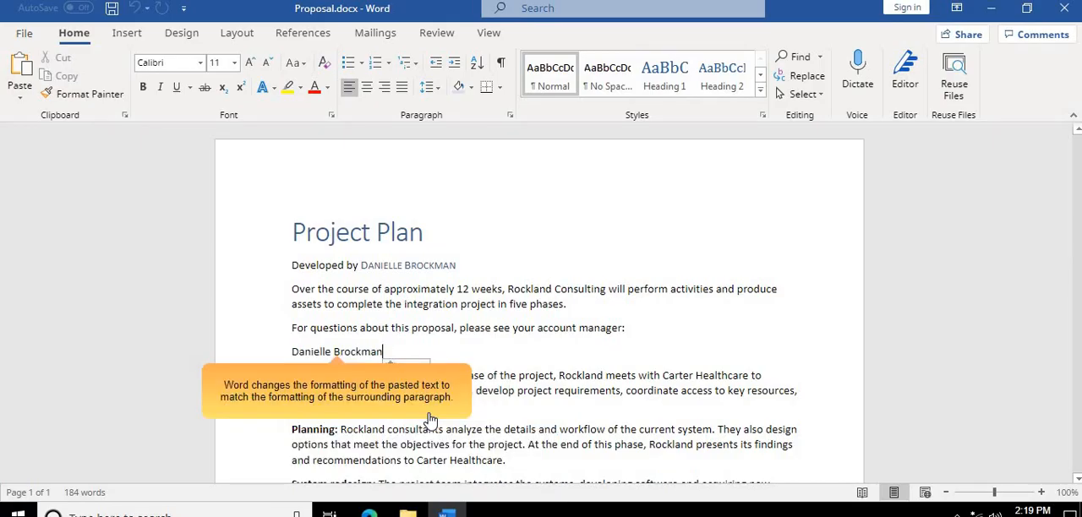
- In Practice mode, cut the city, state and ZIP line from the inside address and paste it on the blank line after the street address
left_click(386, 399)
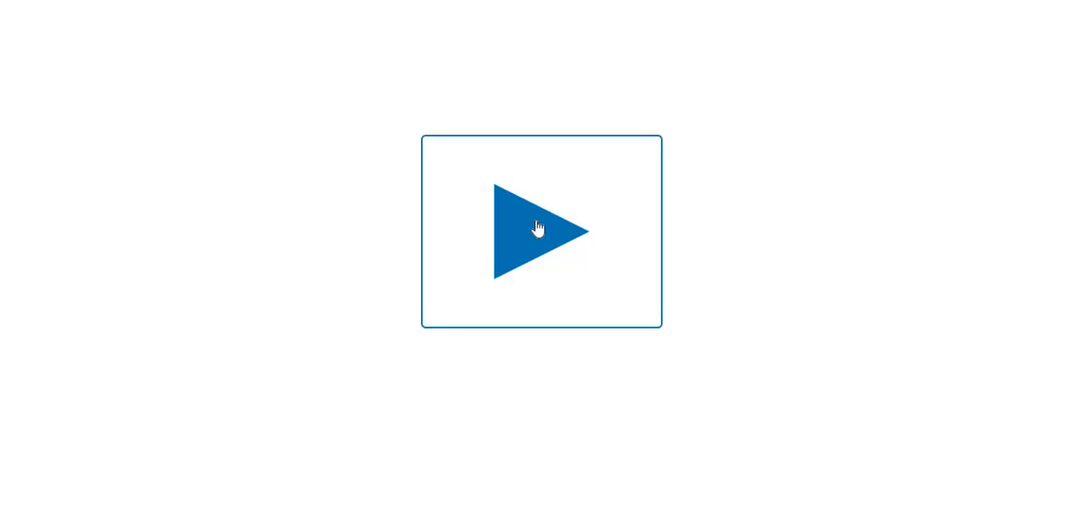
left_click(538, 228)
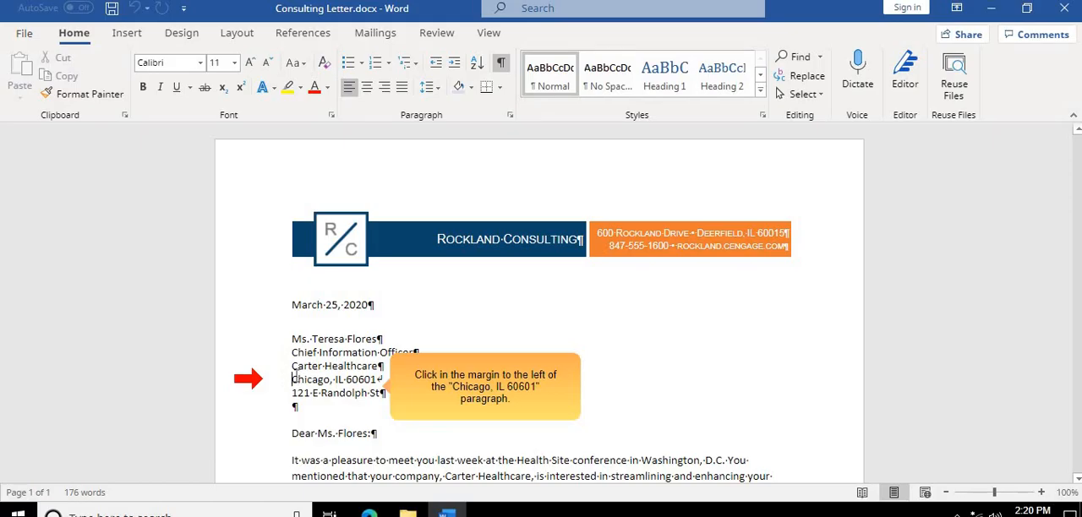
left_click(292, 380)
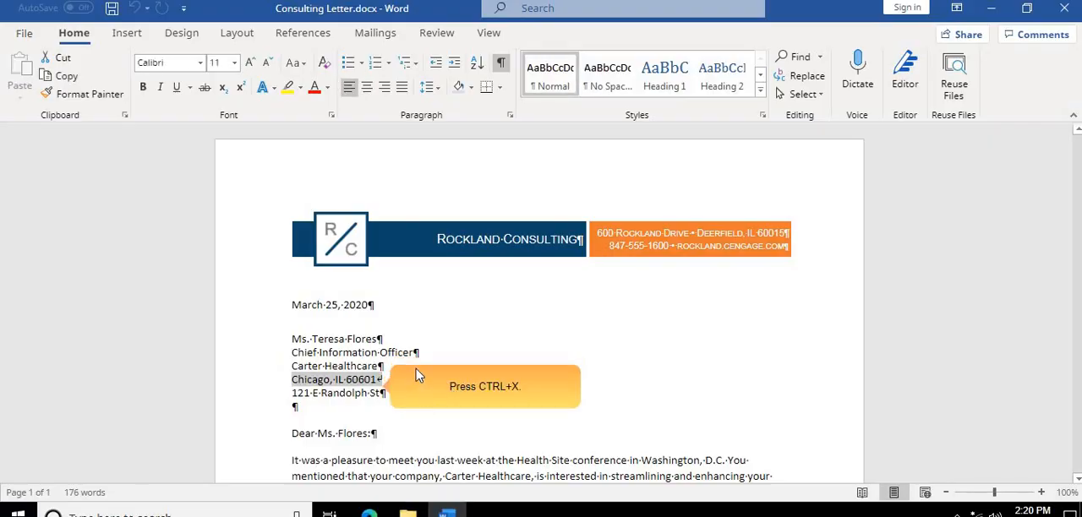
key("ctrl+x")
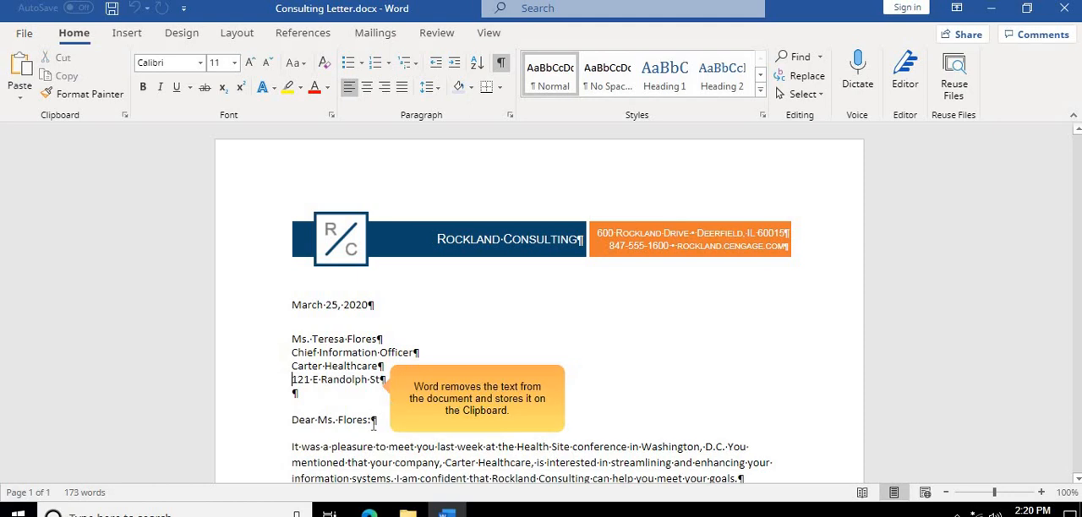
left_click(297, 396)
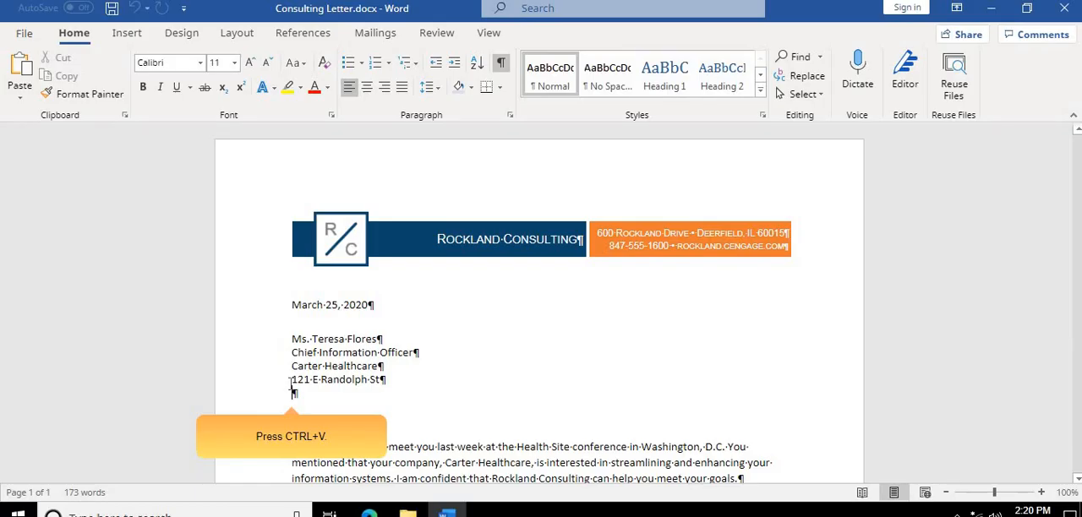
key("ctrl+v")
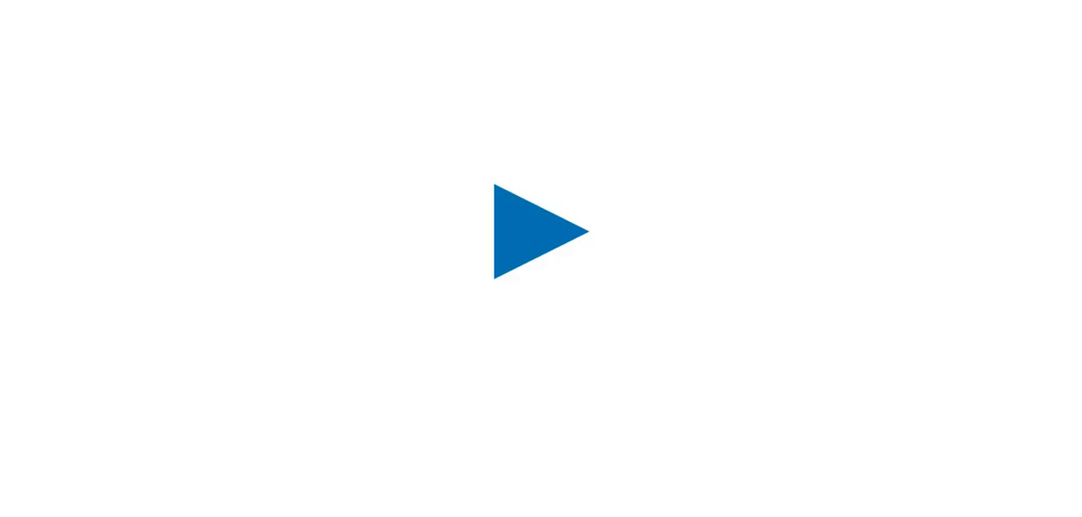
- In Practice mode, switch Proposal.docx to Read Mode and advance to the next page
left_click(513, 215)
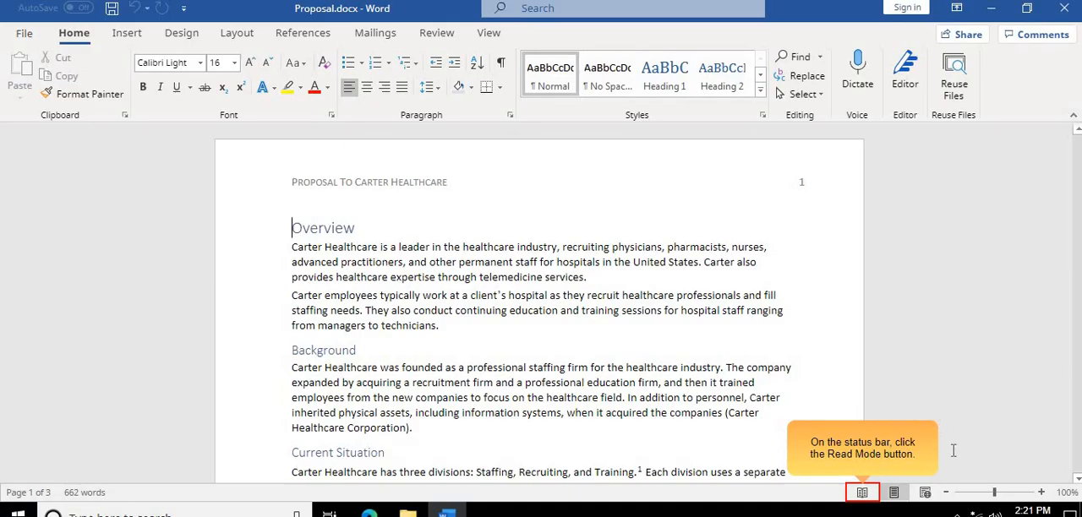
left_click(862, 493)
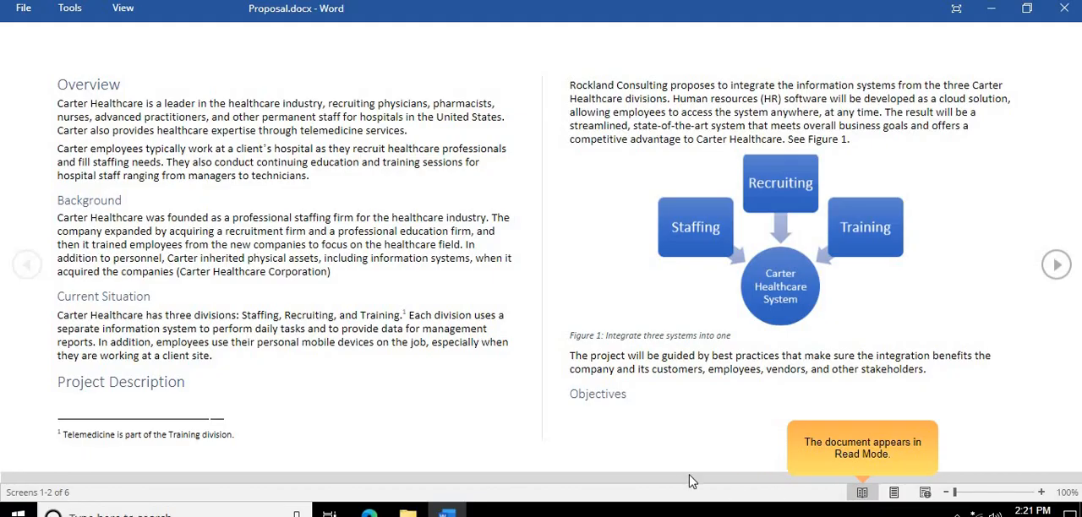
left_click(1052, 269)
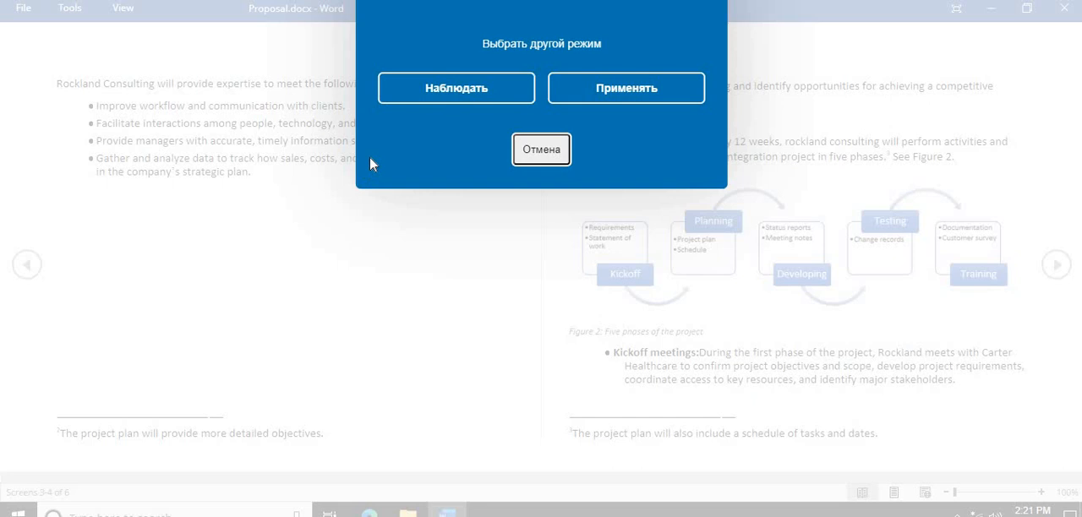
- Restart the Read Mode task in Apply mode, switch Proposal.docx to Read Mode and advance to the next page
left_click(657, 95)
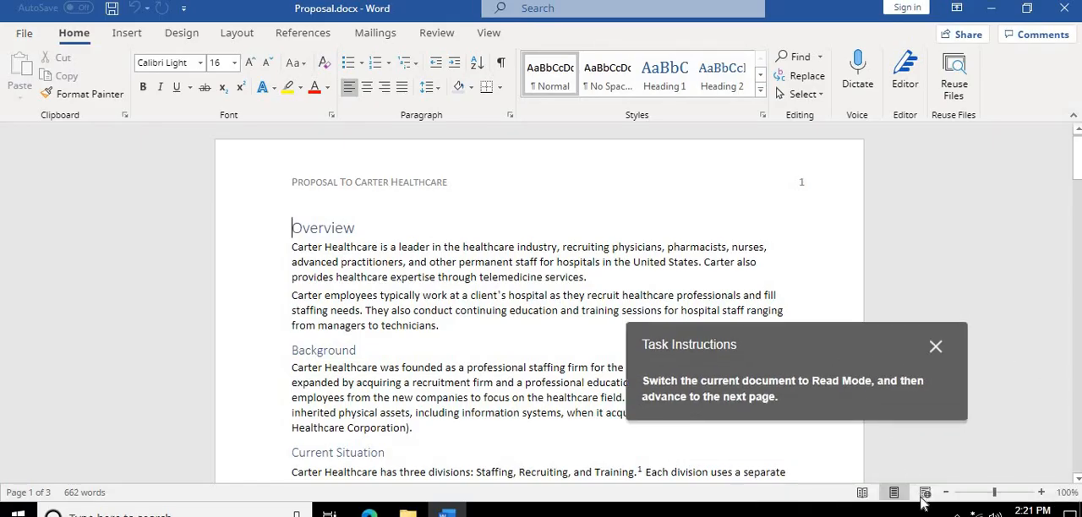
left_click(862, 493)
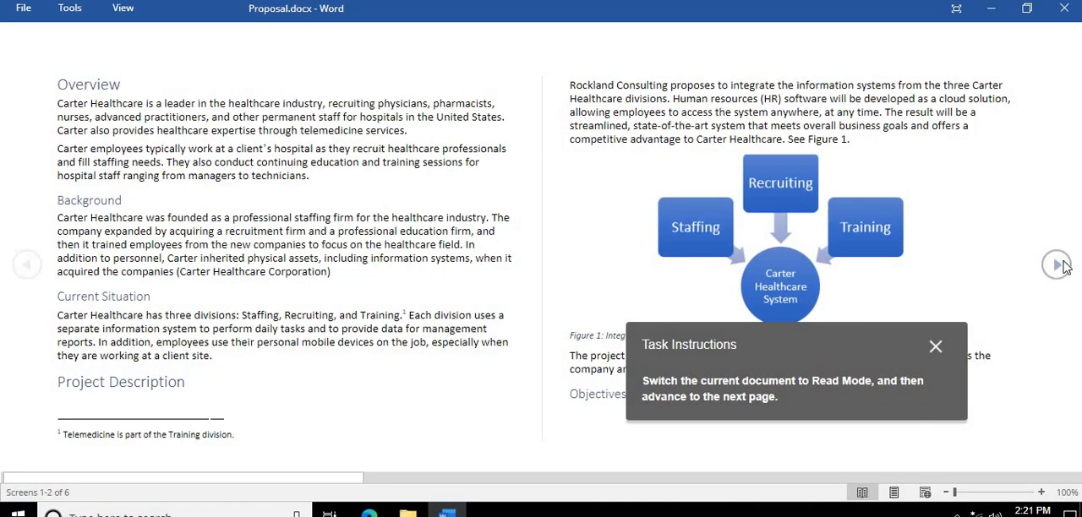
left_click(1056, 264)
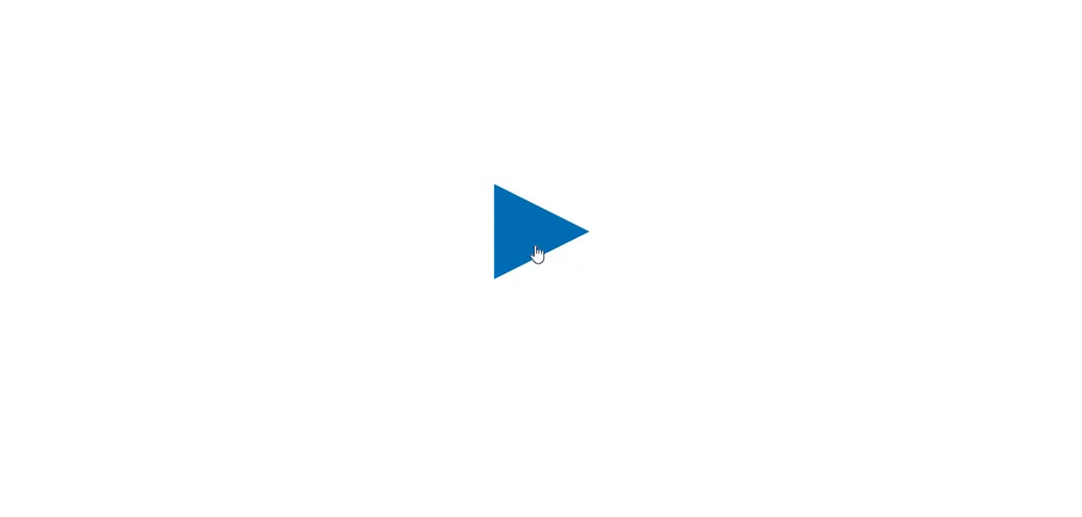
- In Practice mode, switch the view of Rockland Newsletter.docx to display multiple pages
left_click(536, 249)
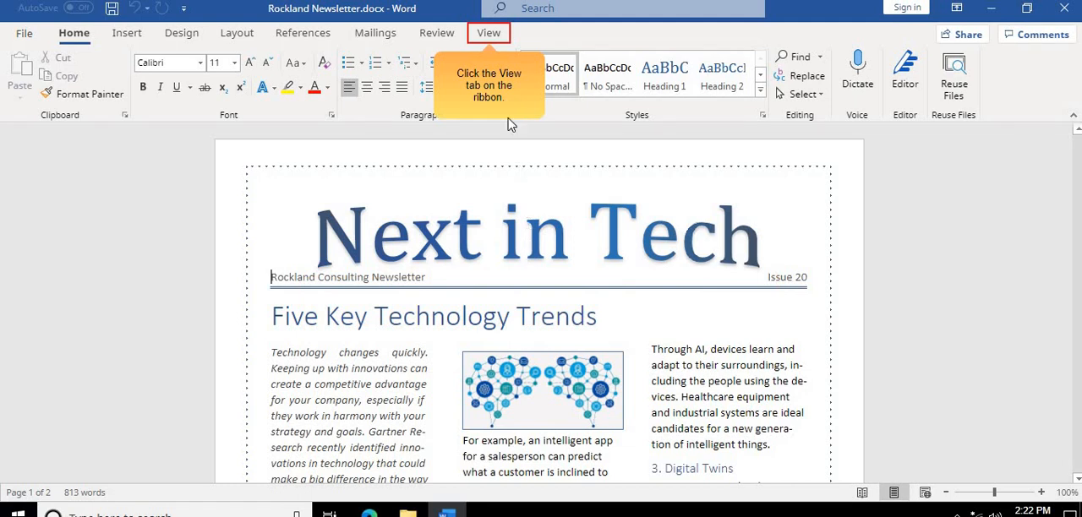
left_click(490, 34)
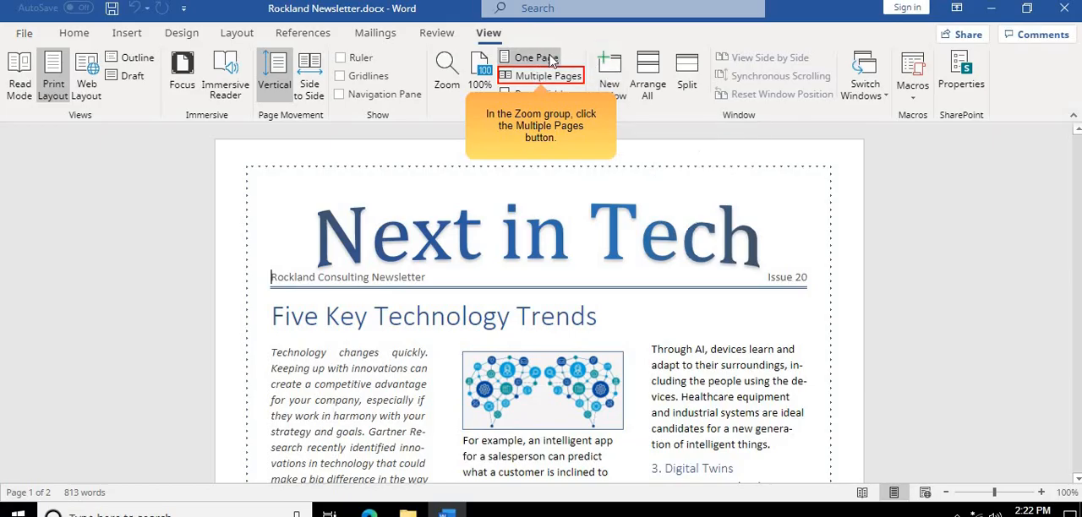
left_click(572, 77)
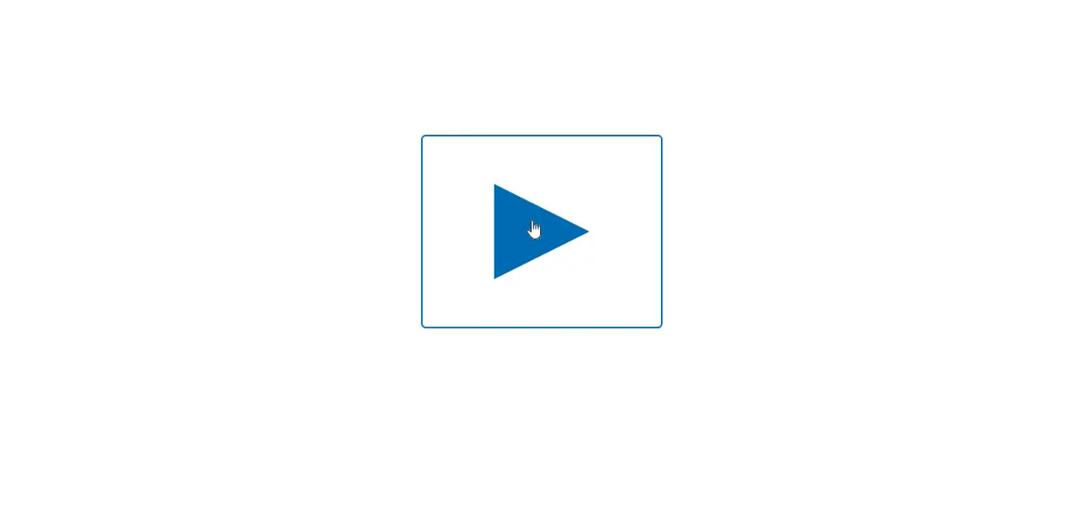
- In Practice mode, print Rockland Newsletter.docx using the default settings
left_click(535, 227)
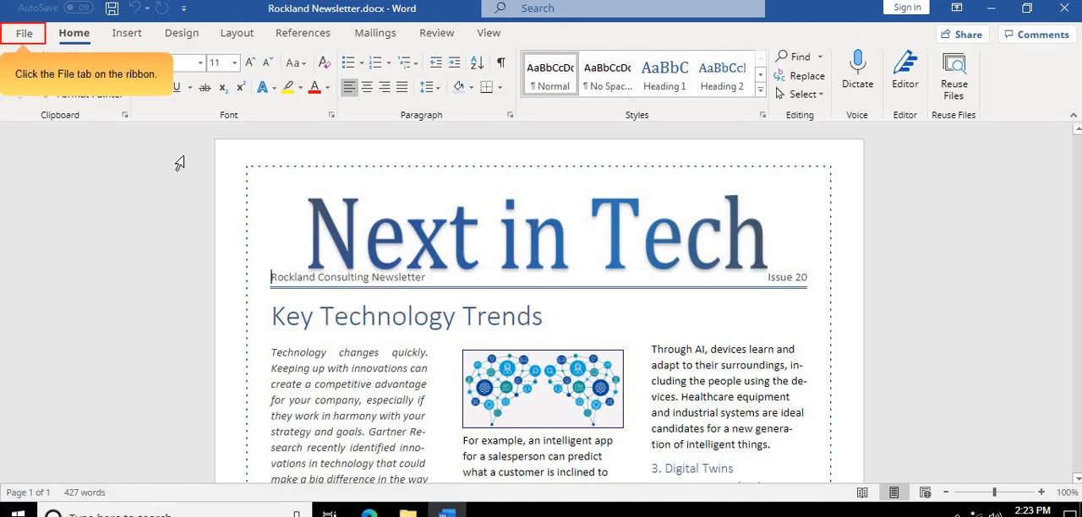
left_click(24, 36)
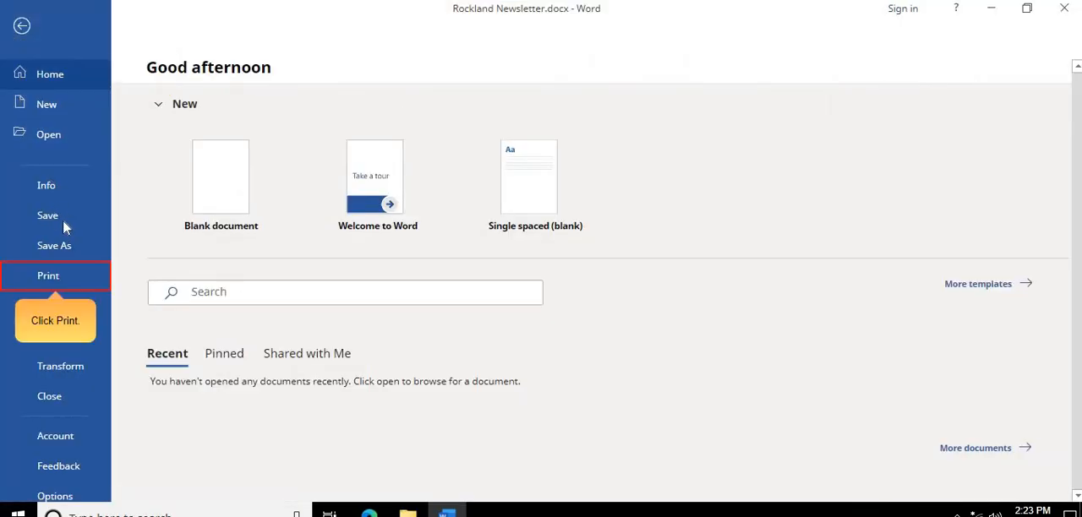
left_click(75, 275)
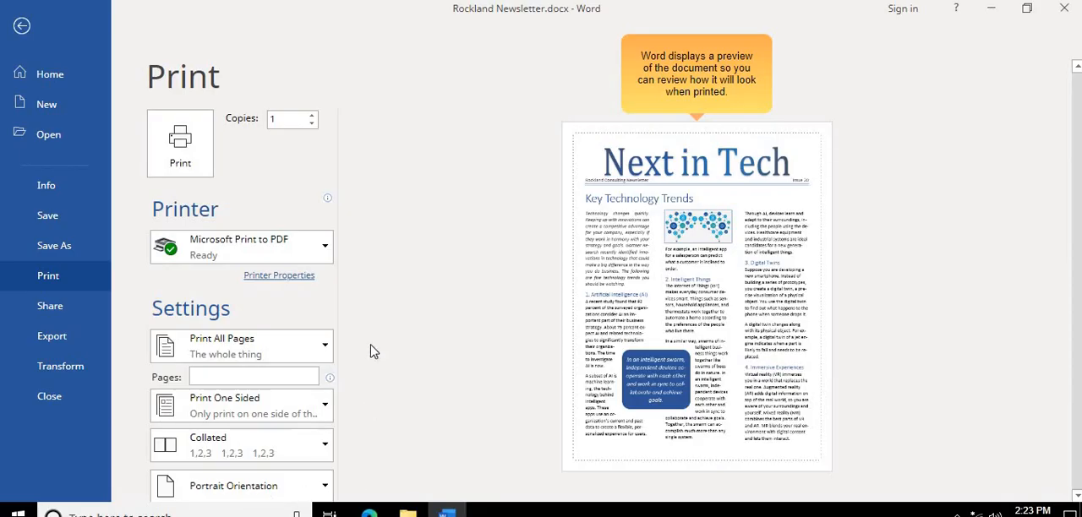
left_click(181, 161)
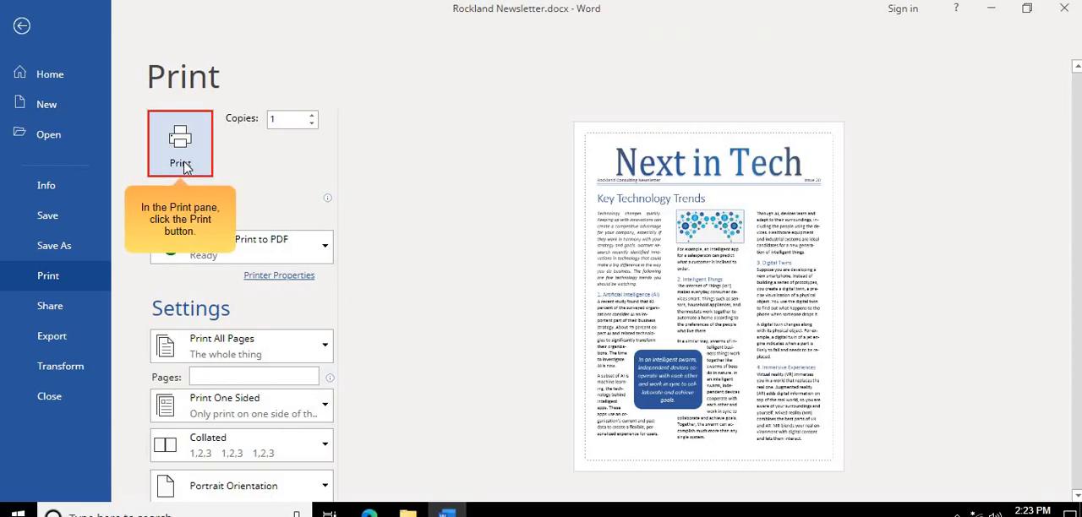
left_click(186, 167)
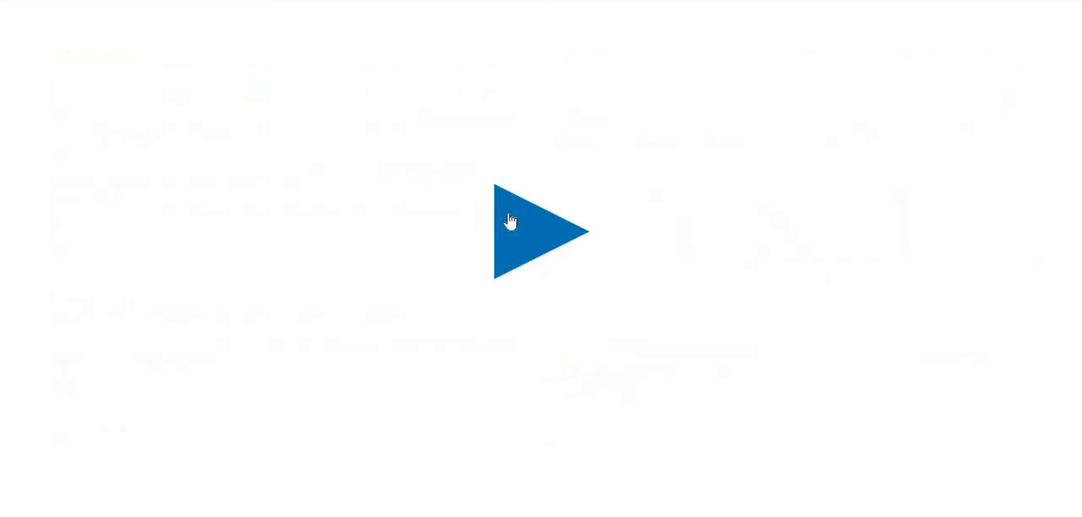
- In Practice mode, switch Proposal.docx from Read Mode to Print Layout
left_click(523, 246)
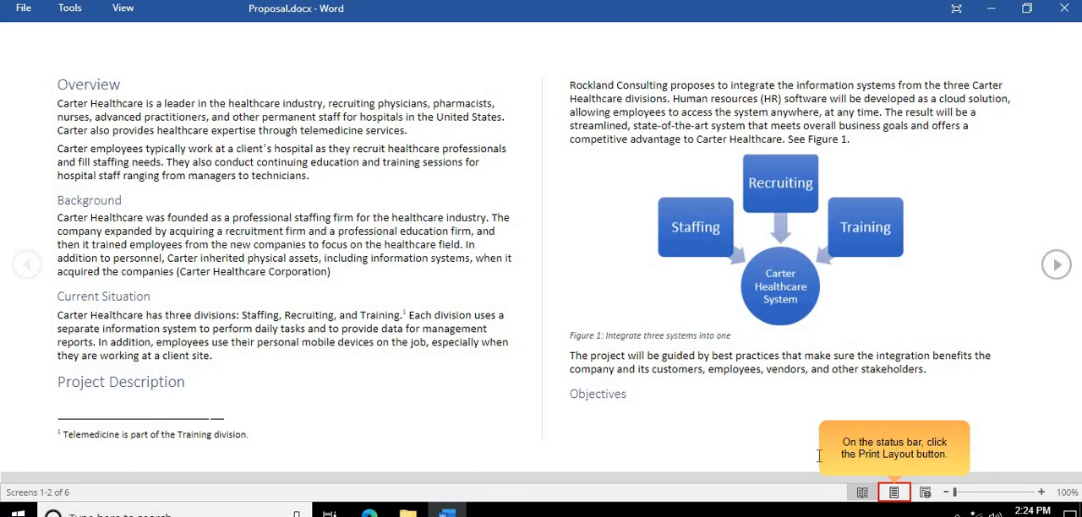
left_click(895, 493)
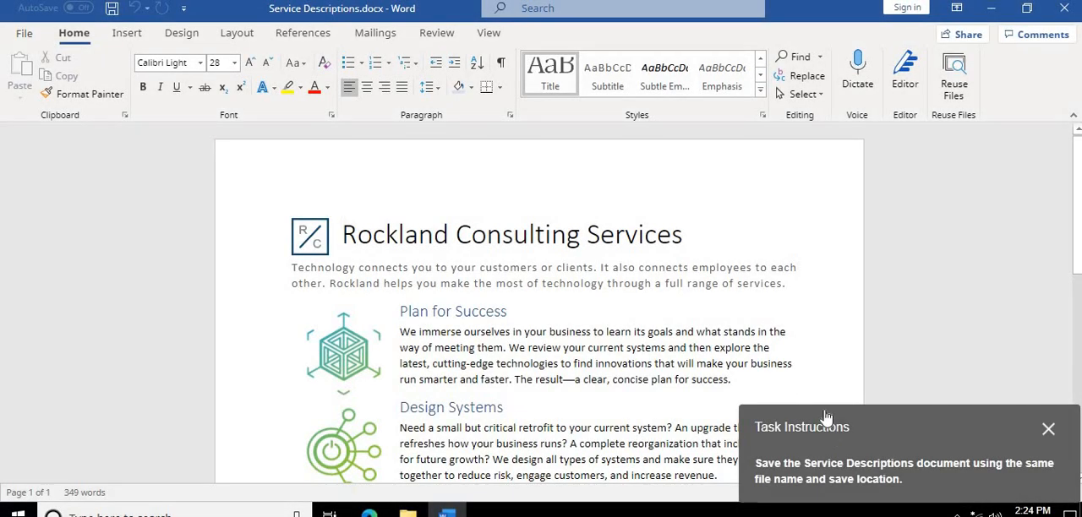
- In Practice mode, save Service Descriptions.docx with the same file name and save location
left_click_drag(826, 419, 491, 236)
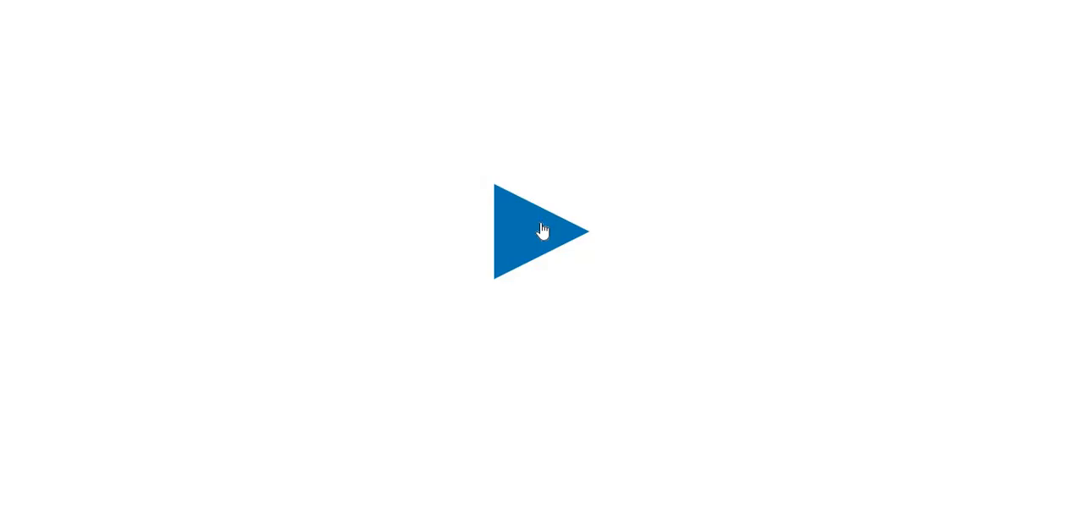
left_click(546, 232)
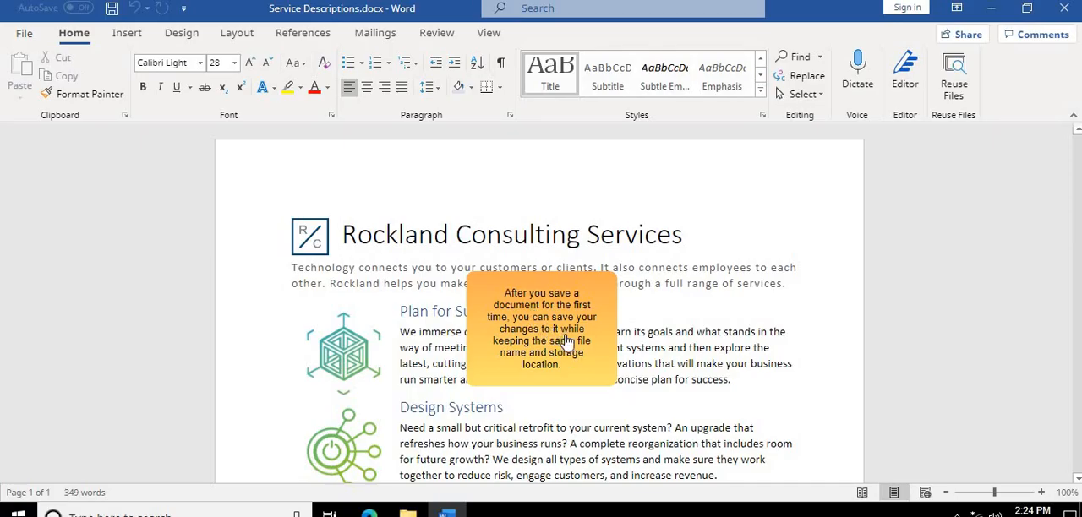
left_click(534, 382)
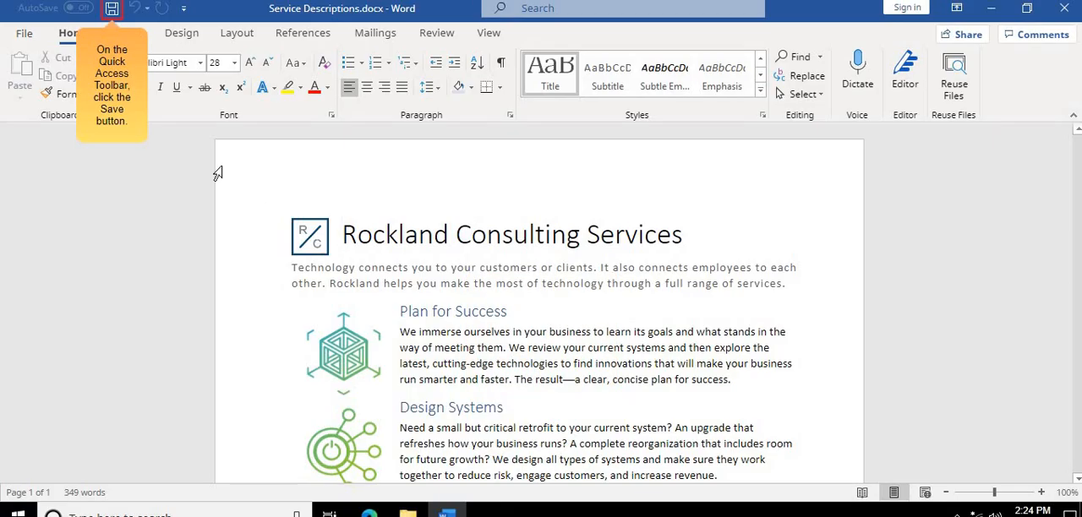
left_click(111, 10)
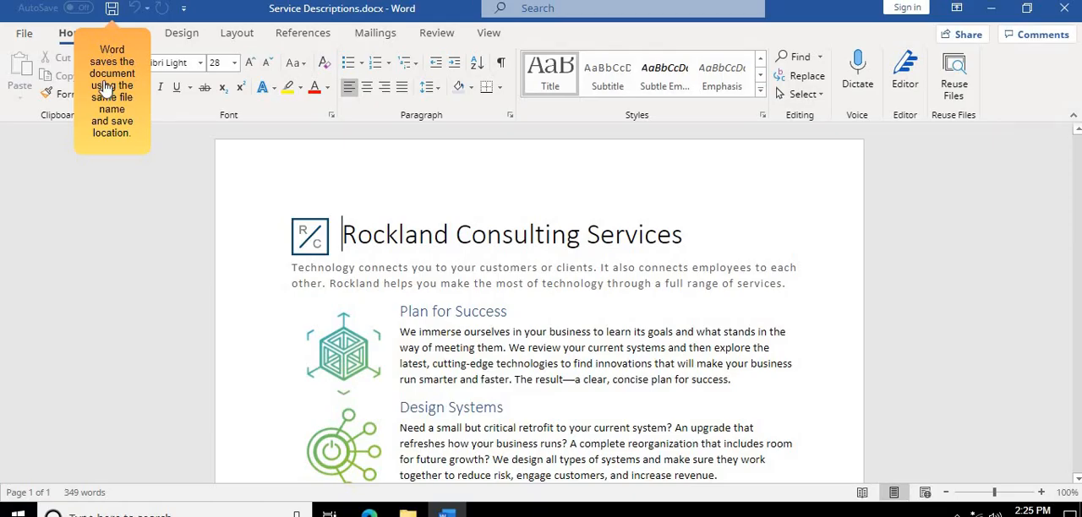
left_click(101, 148)
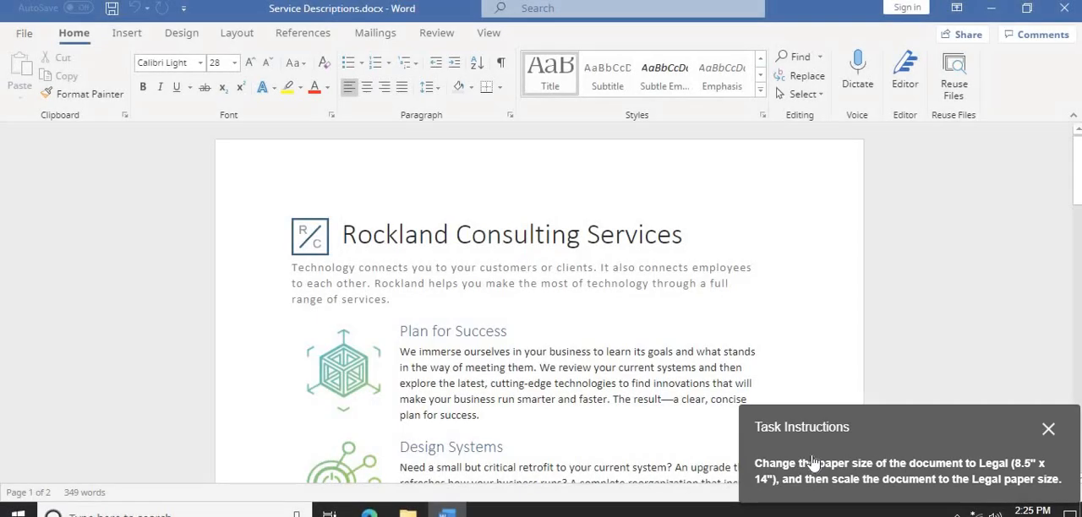
- Start the guided Practice task and set the print paper size of Service Descriptions.docx to Legal (8.5" x 14")
left_click_drag(893, 436, 483, 184)
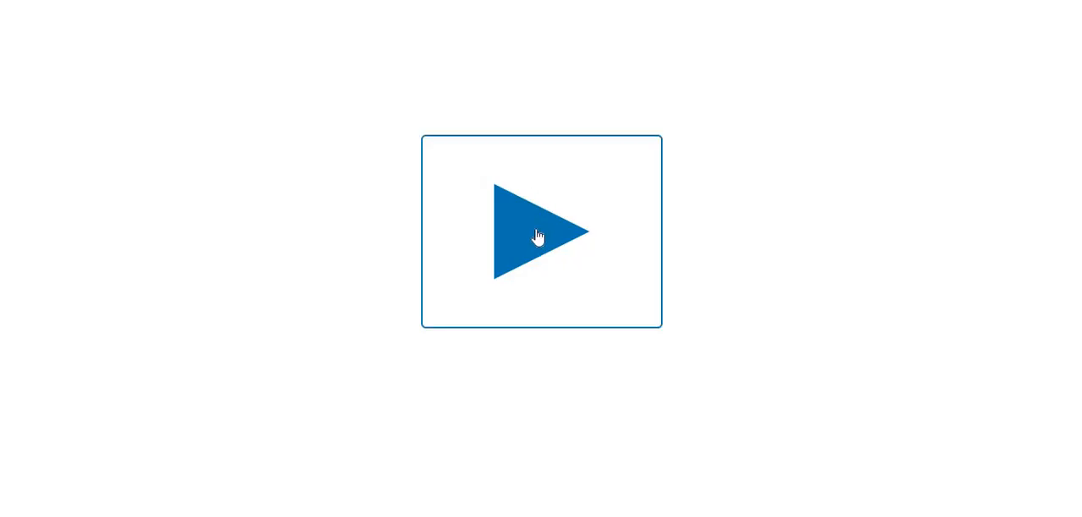
left_click(538, 236)
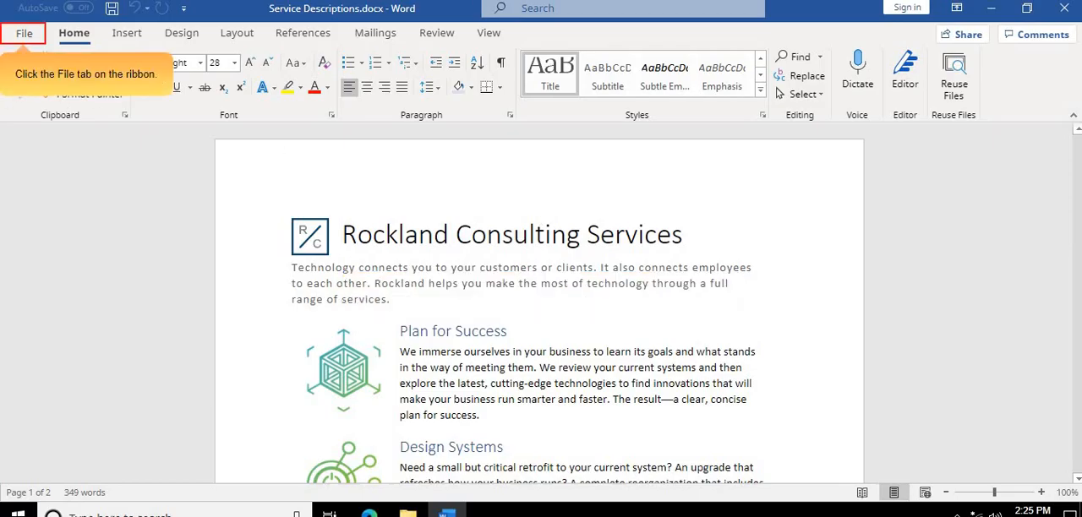
left_click(24, 43)
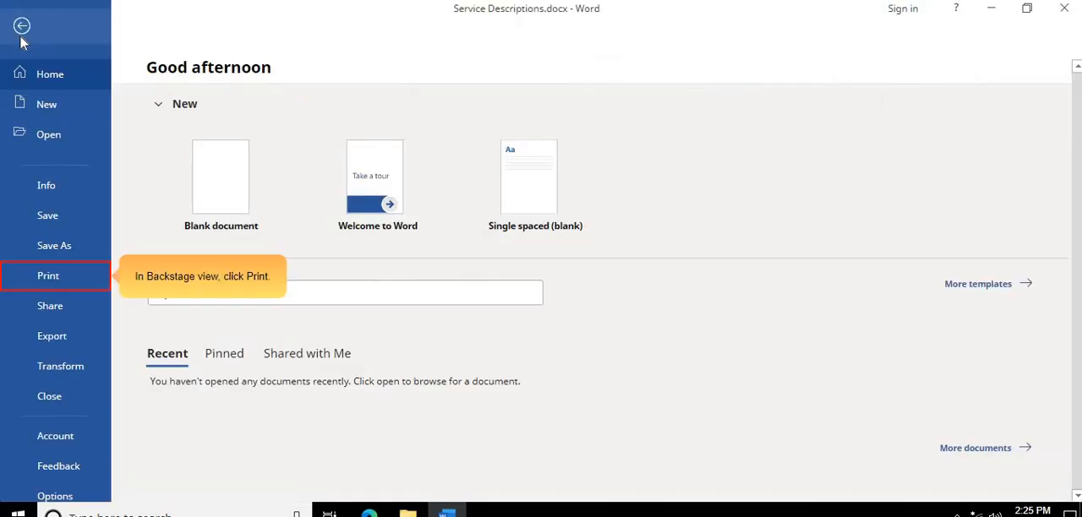
left_click(60, 278)
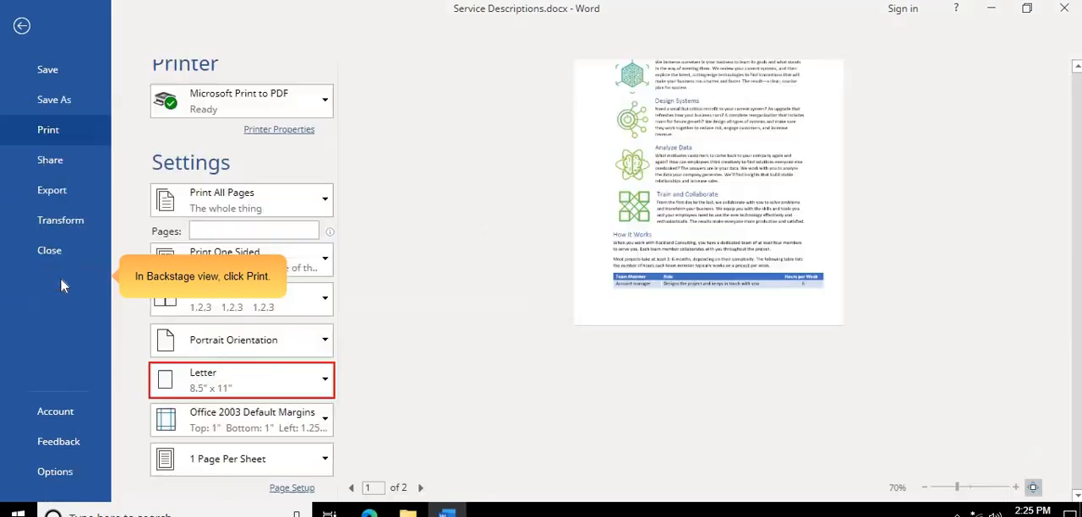
left_click(313, 391)
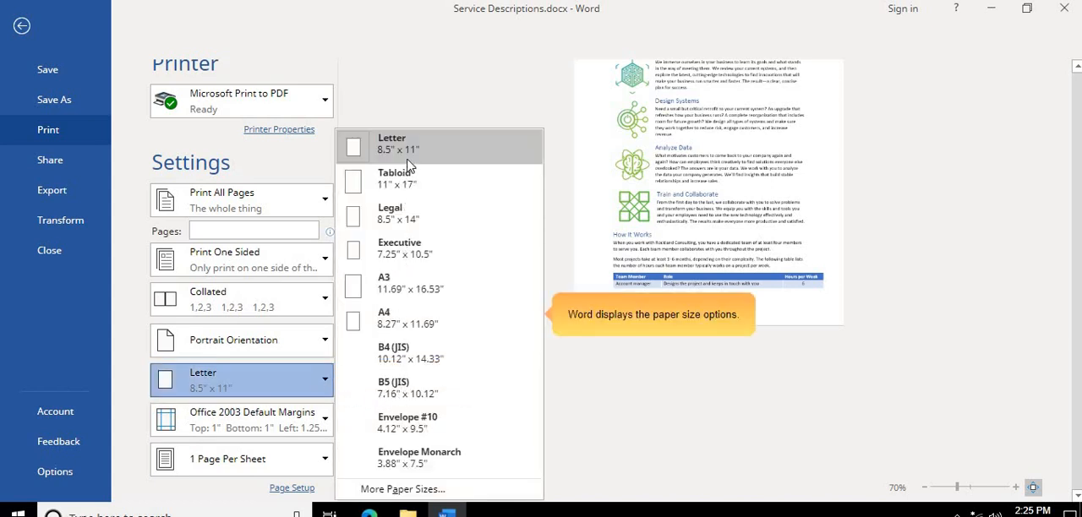
left_click(438, 230)
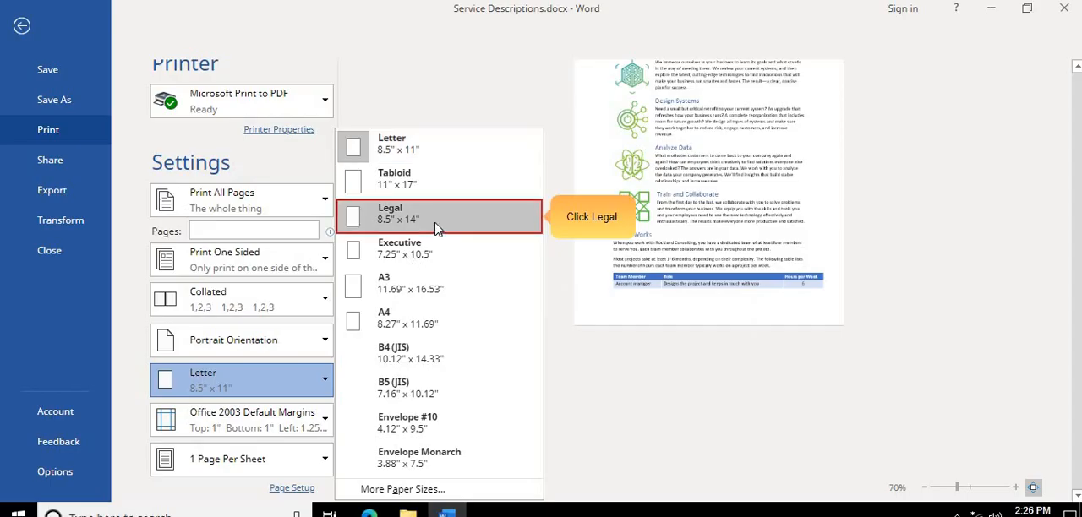
left_click(437, 230)
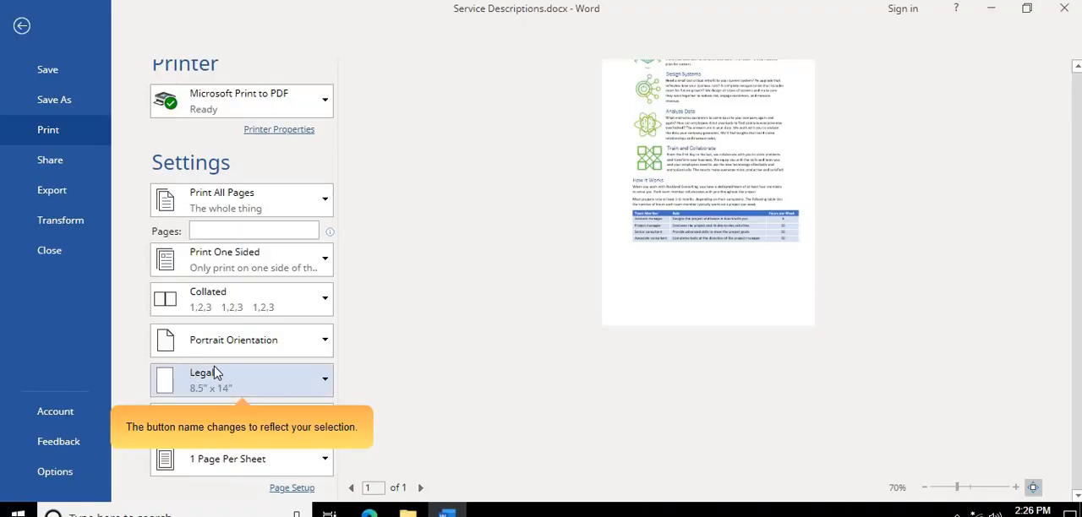
- In Practice mode, scale the printout of Service Descriptions.docx to the Legal (8.5" x 14") paper size
left_click(296, 467)
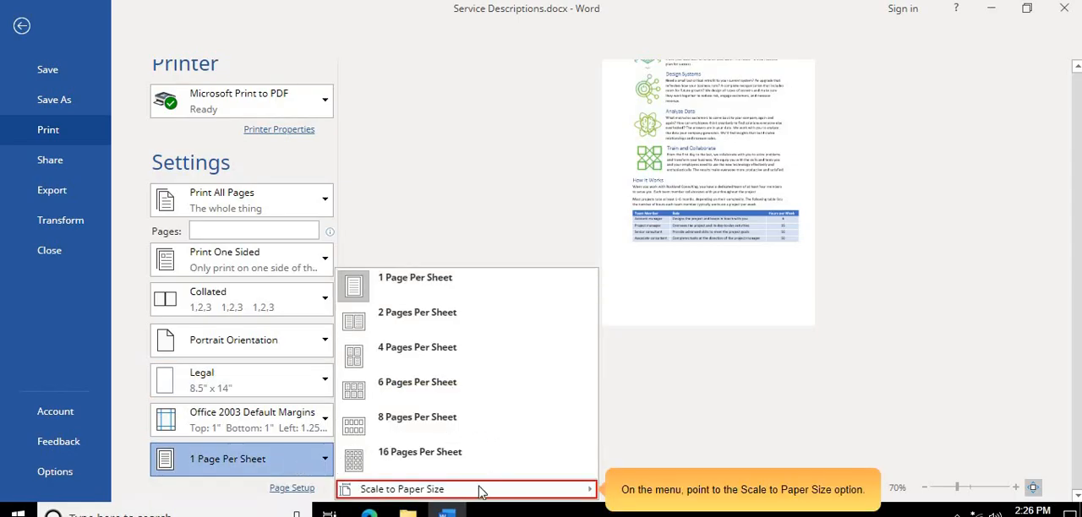
mouse_move(466, 497)
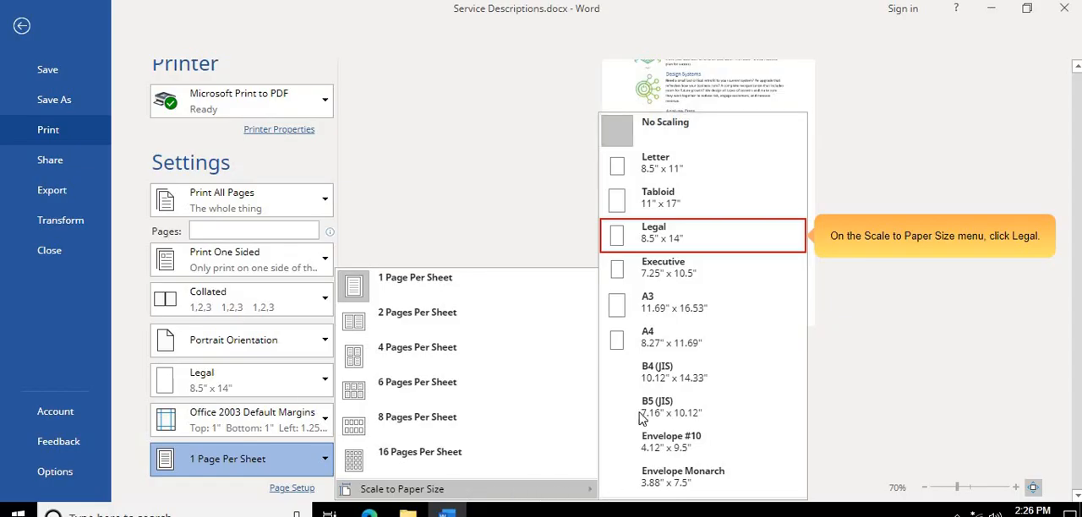
left_click(656, 238)
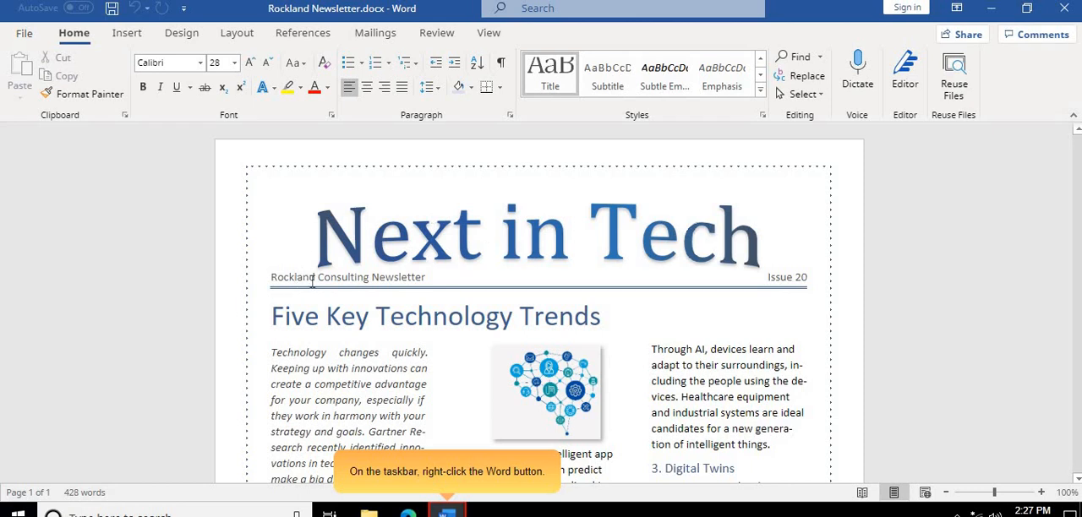
- In Practice mode, close all open Word windows at once from the Windows taskbar
mouse_move(444, 509)
right_click(449, 510)
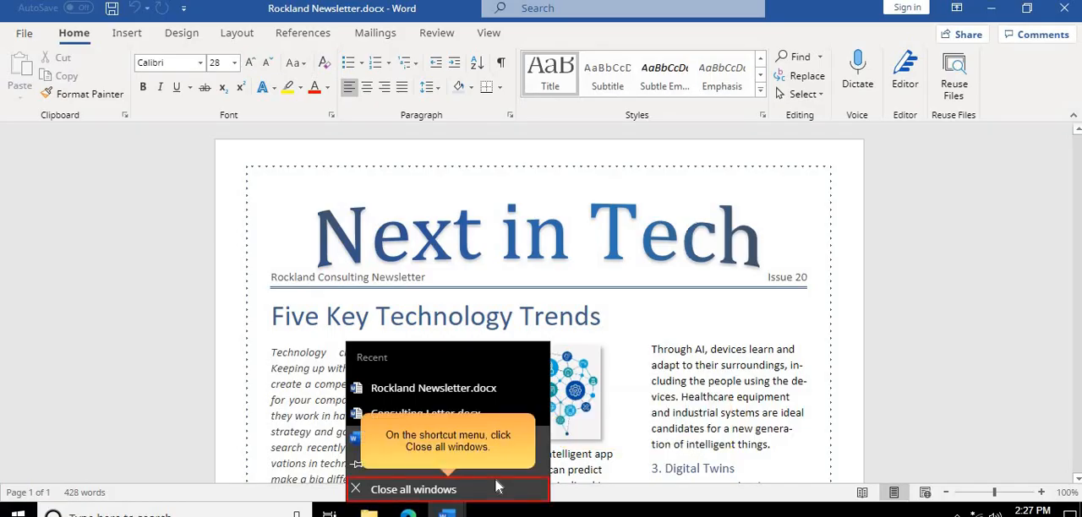
left_click(356, 492)
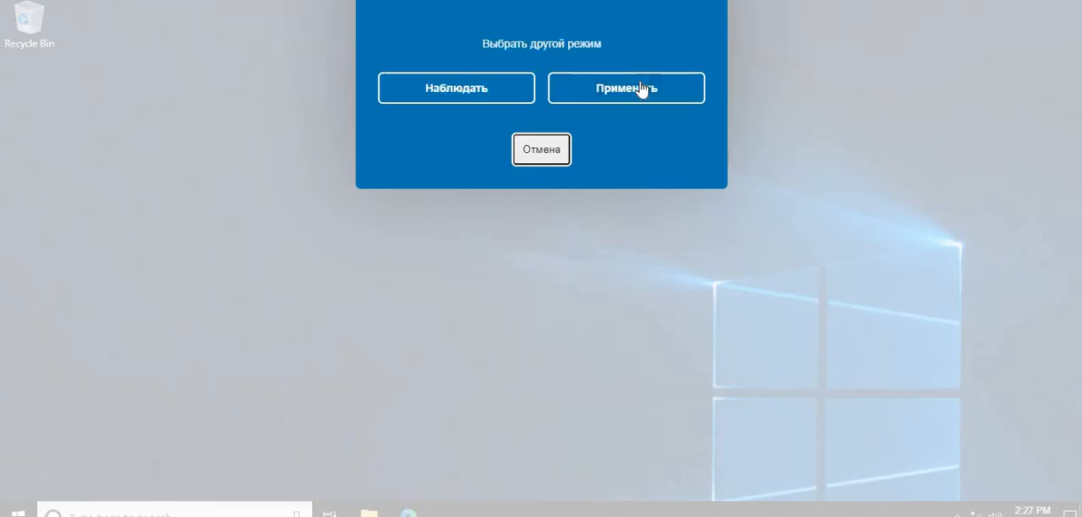
- Switch the training task to Apply mode and exit Word, closing all open documents
left_click(643, 89)
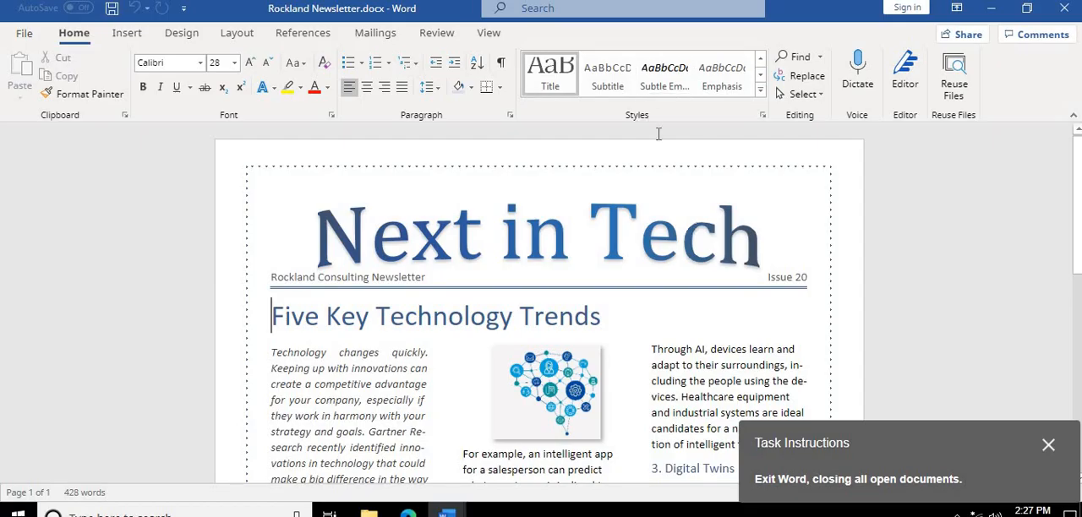
key("alt+F4")
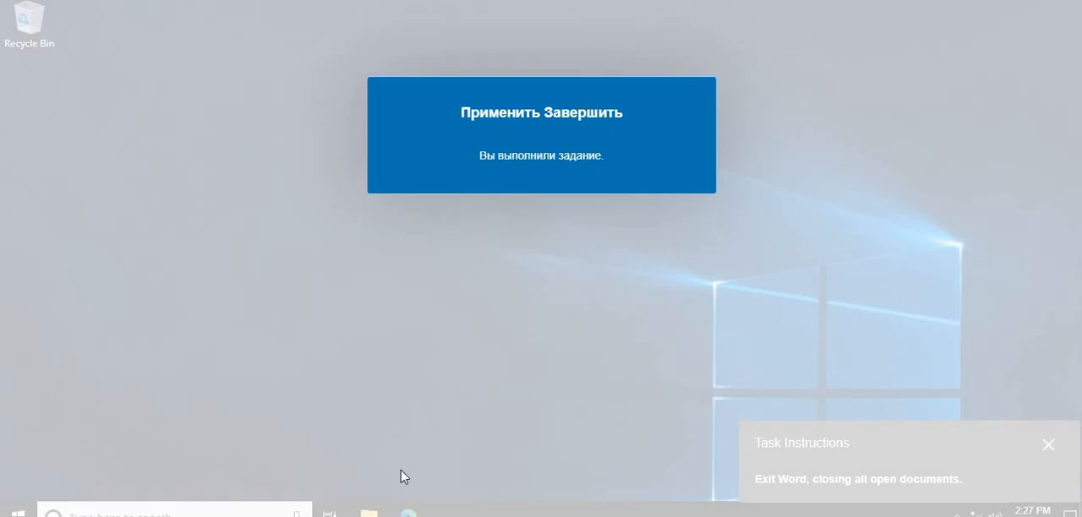